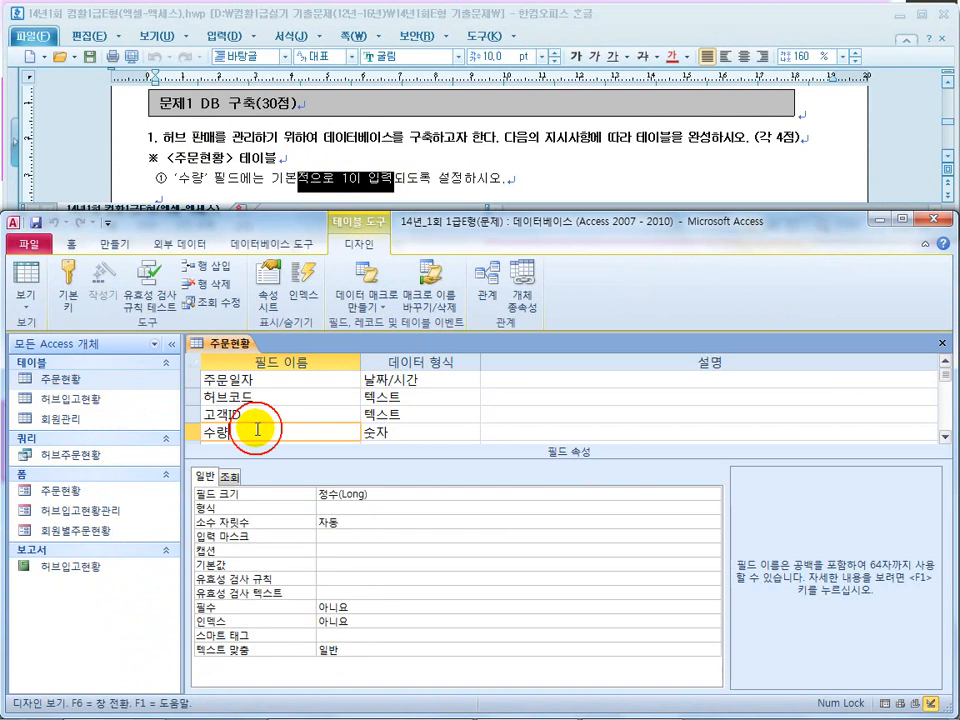
Set the default value of the 수량 field to 1 and consult the 회원관리 table instructions in the task document
{"action": "left_click", "coordinate": [332, 563]}
{"action": "type", "text": "1"}
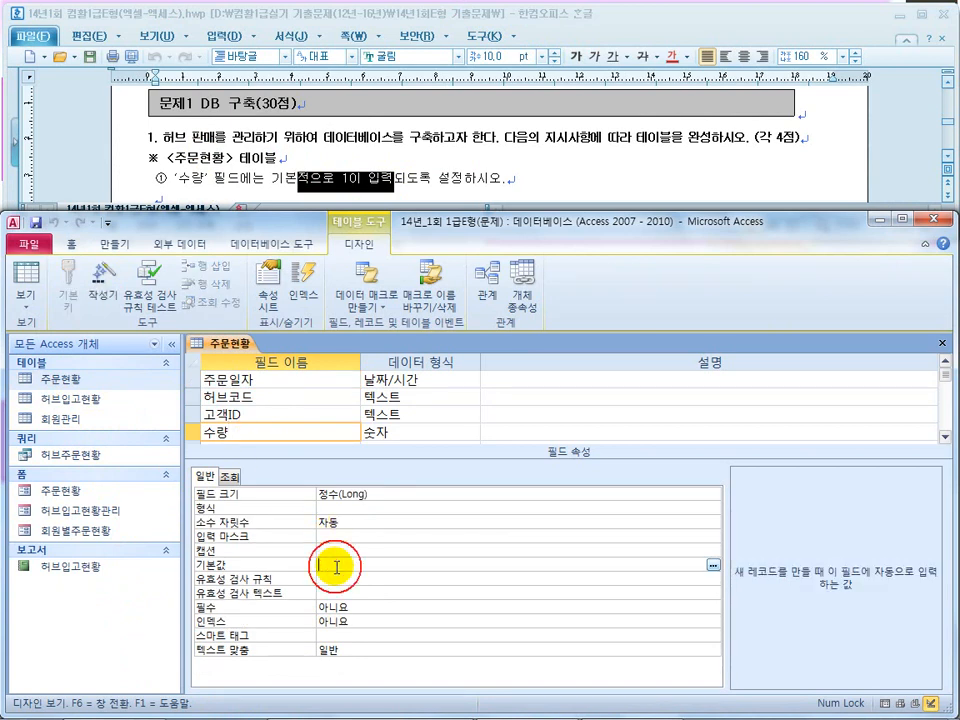
{"action": "left_click", "coordinate": [354, 178]}
{"action": "scroll", "coordinate": [268, 178], "scroll_direction": "down", "scroll_amount": 2}
{"action": "left_click", "coordinate": [174, 159]}
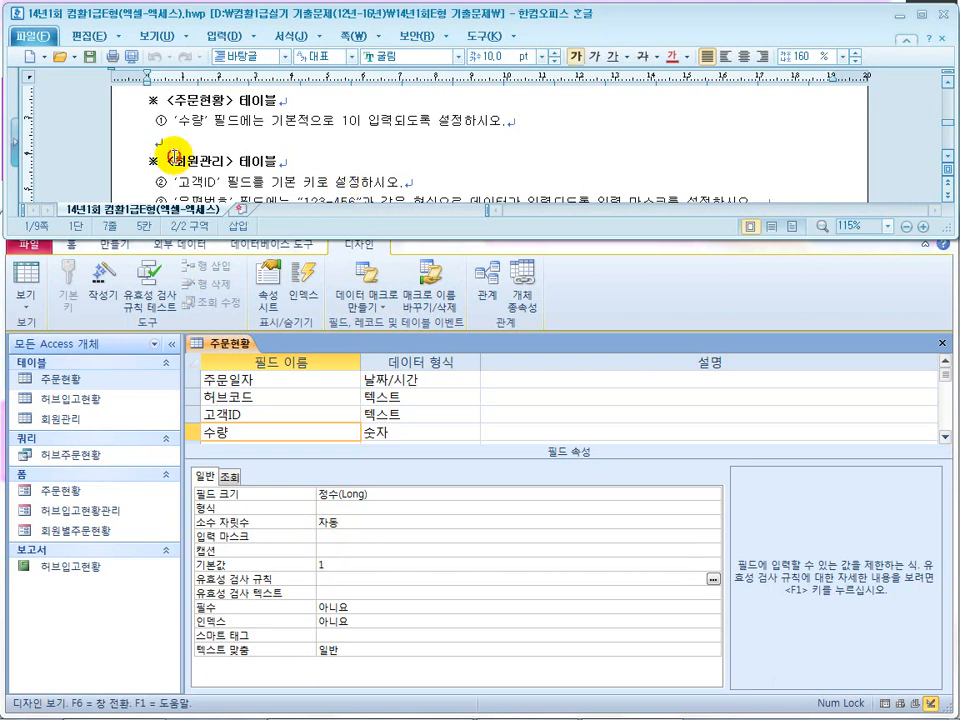
Save the 주문현황 table and check the 수량 default in its new-record row in Datasheet view
{"action": "left_click", "coordinate": [691, 306]}
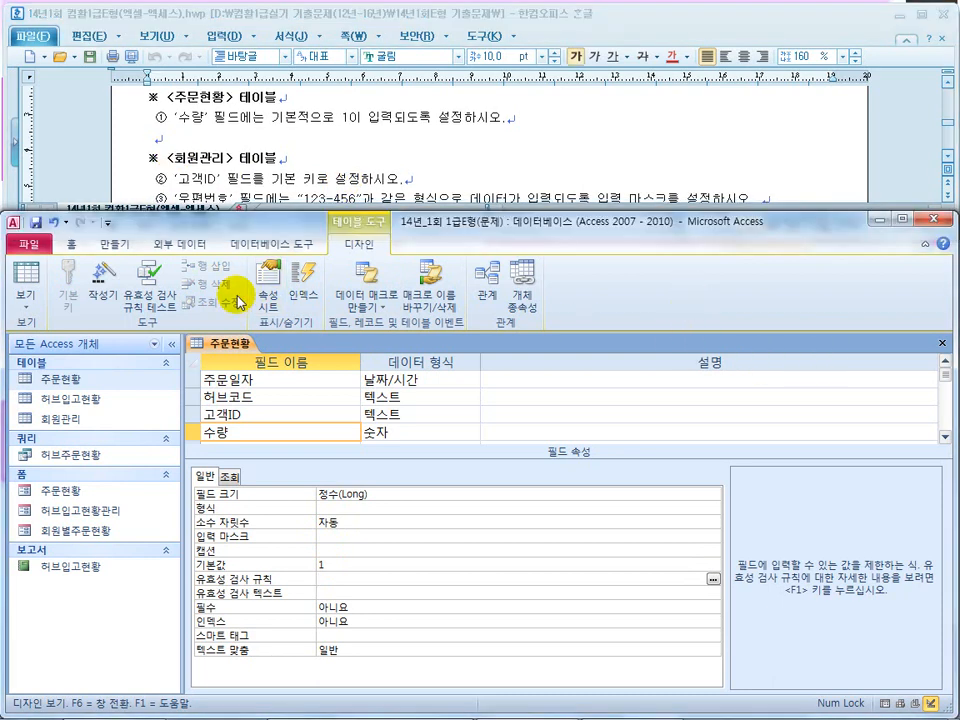
{"action": "left_click", "coordinate": [24, 278]}
{"action": "left_click", "coordinate": [430, 418]}
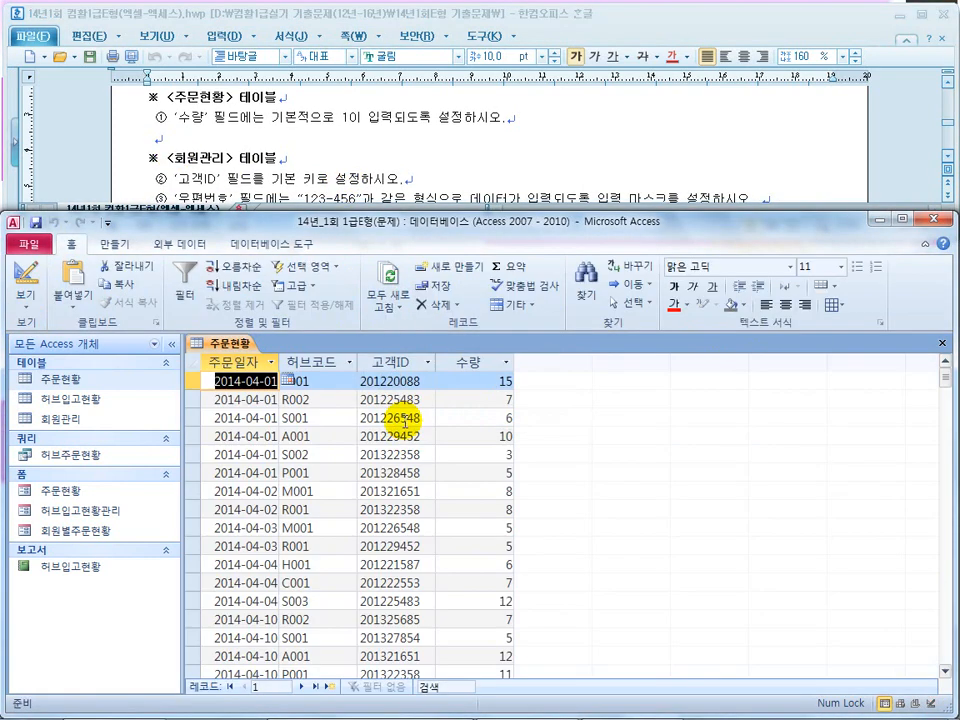
{"action": "scroll", "coordinate": [354, 455], "scroll_direction": "down", "scroll_amount": 8}
{"action": "scroll", "coordinate": [354, 455], "scroll_direction": "down", "scroll_amount": 5}
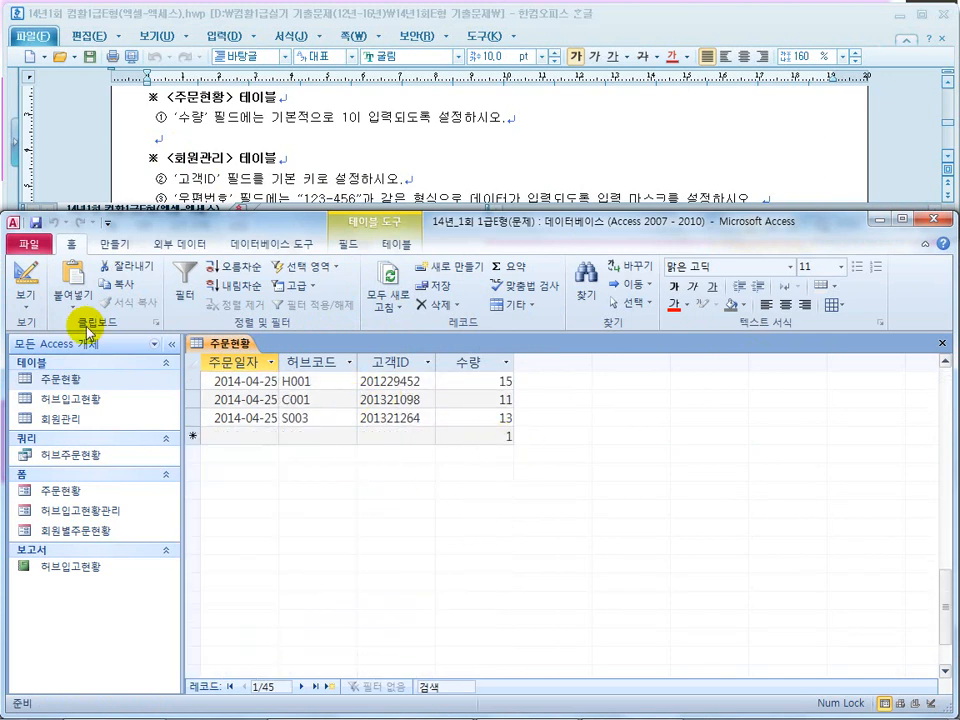
{"action": "left_click", "coordinate": [941, 343]}
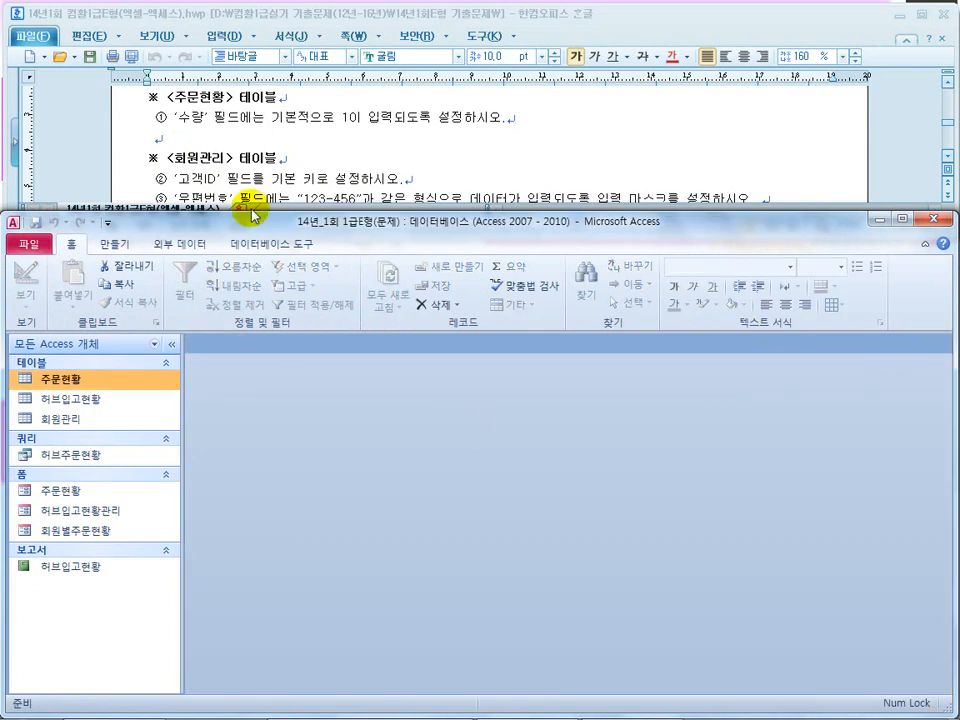
Open the 회원관리 table in Design view and make the 고객ID field the primary key
{"action": "right_click", "coordinate": [75, 419]}
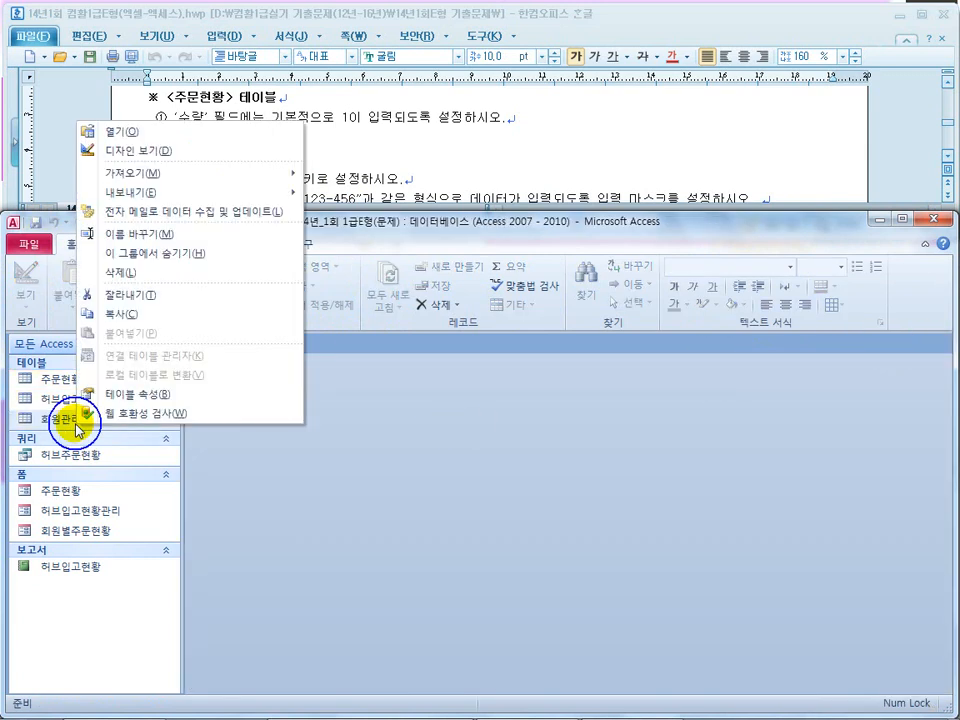
{"action": "left_click", "coordinate": [141, 160]}
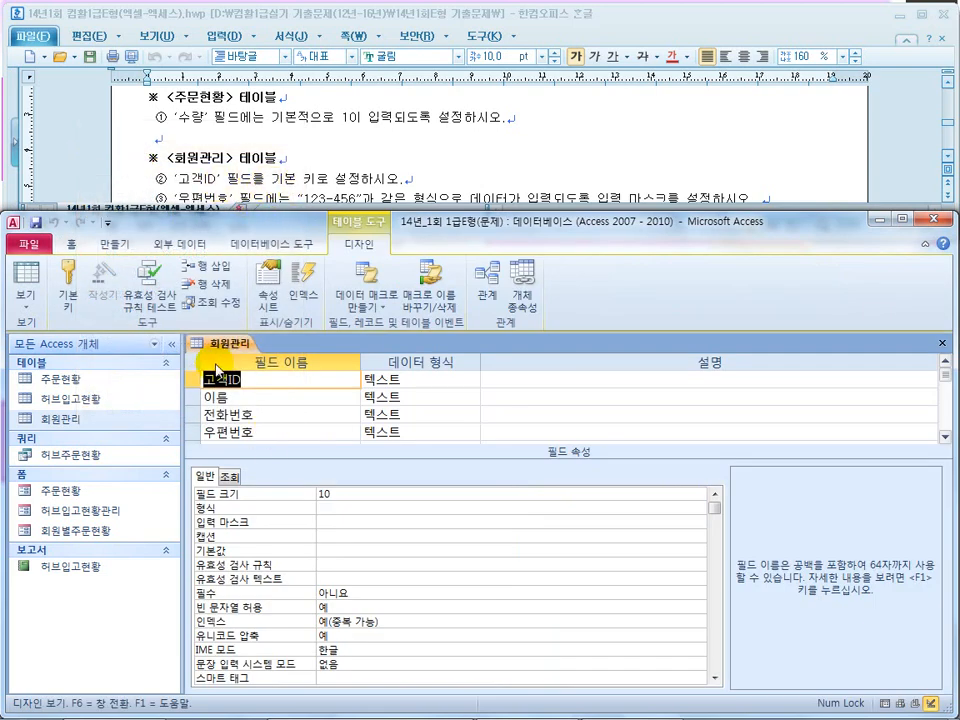
{"action": "left_click", "coordinate": [68, 284]}
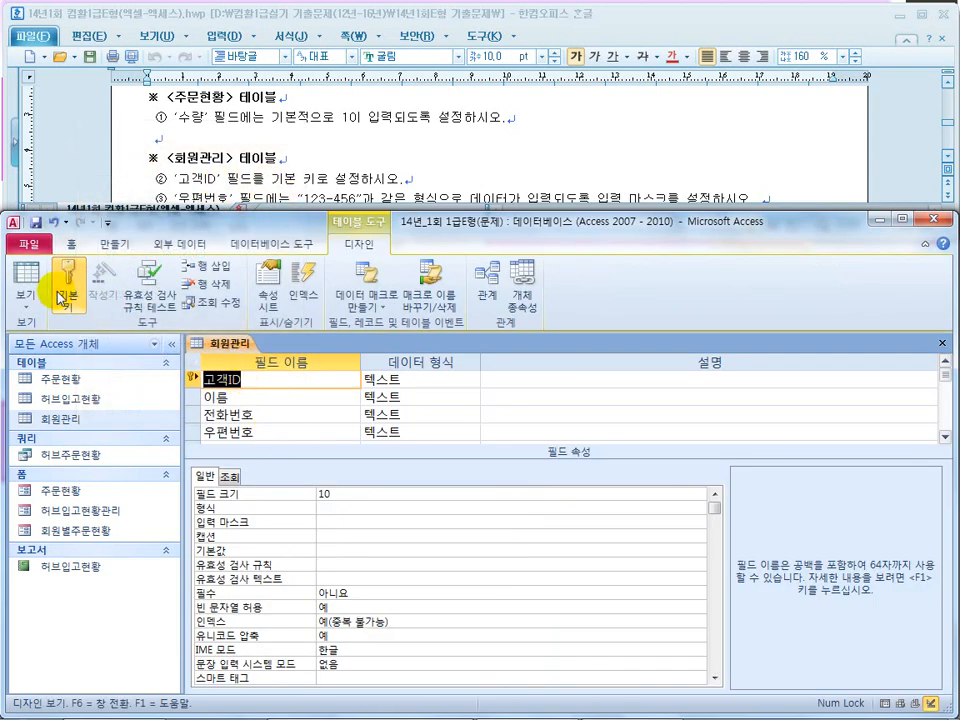
Examine the task document's input mask requirements for the 우편번호 field, including the format, hyphen storage and placeholder character
{"action": "left_click", "coordinate": [266, 178]}
{"action": "scroll", "coordinate": [296, 195], "scroll_direction": "down", "scroll_amount": 2}
{"action": "left_click", "coordinate": [325, 141]}
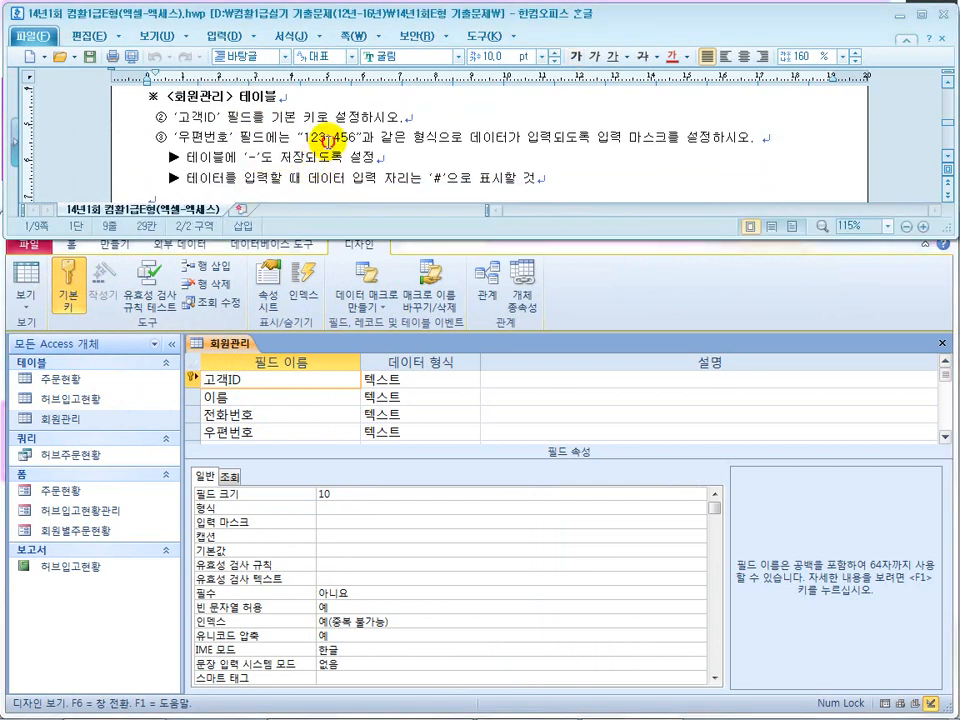
{"action": "left_click_drag", "start_coordinate": [325, 141], "coordinate": [356, 141]}
{"action": "left_click_drag", "start_coordinate": [666, 140], "coordinate": [594, 140]}
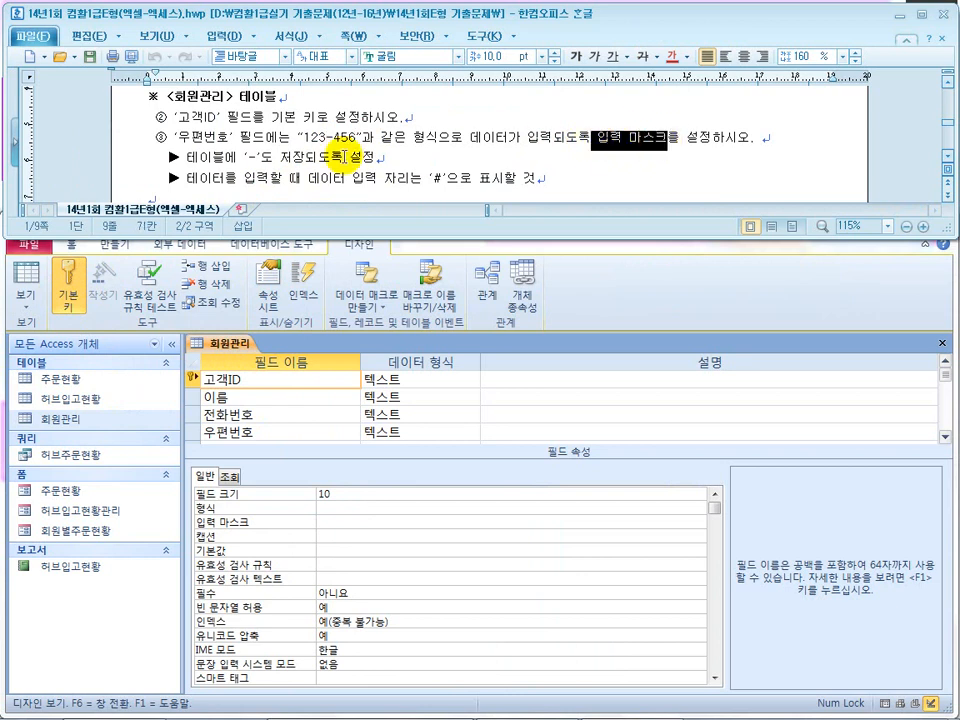
{"action": "left_click_drag", "start_coordinate": [257, 160], "coordinate": [446, 182]}
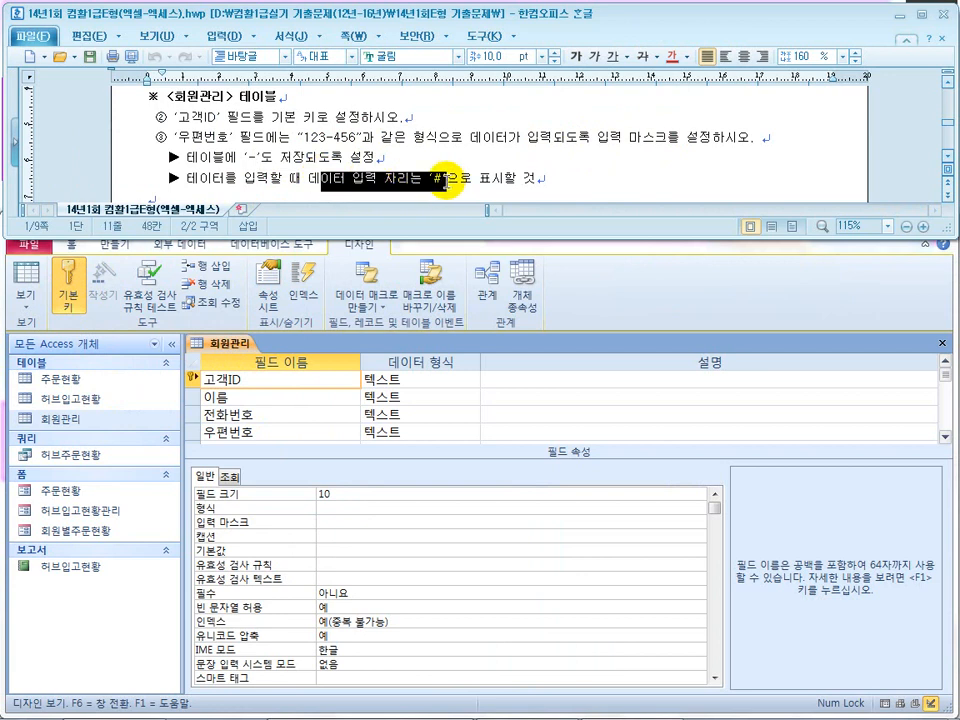
{"action": "left_click", "coordinate": [328, 521]}
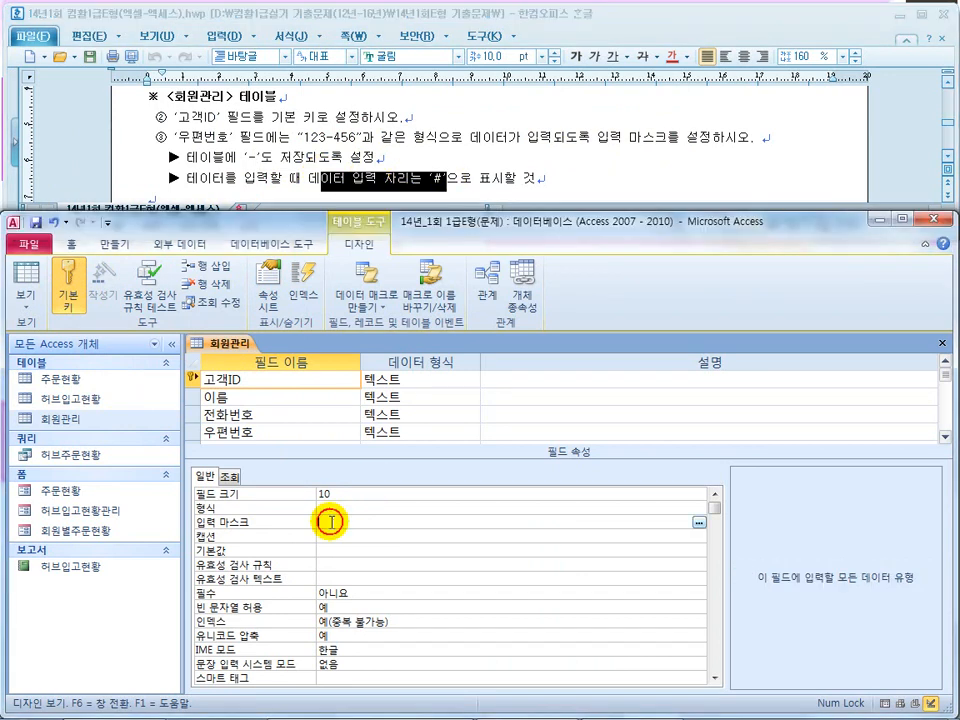
{"action": "left_click", "coordinate": [437, 176]}
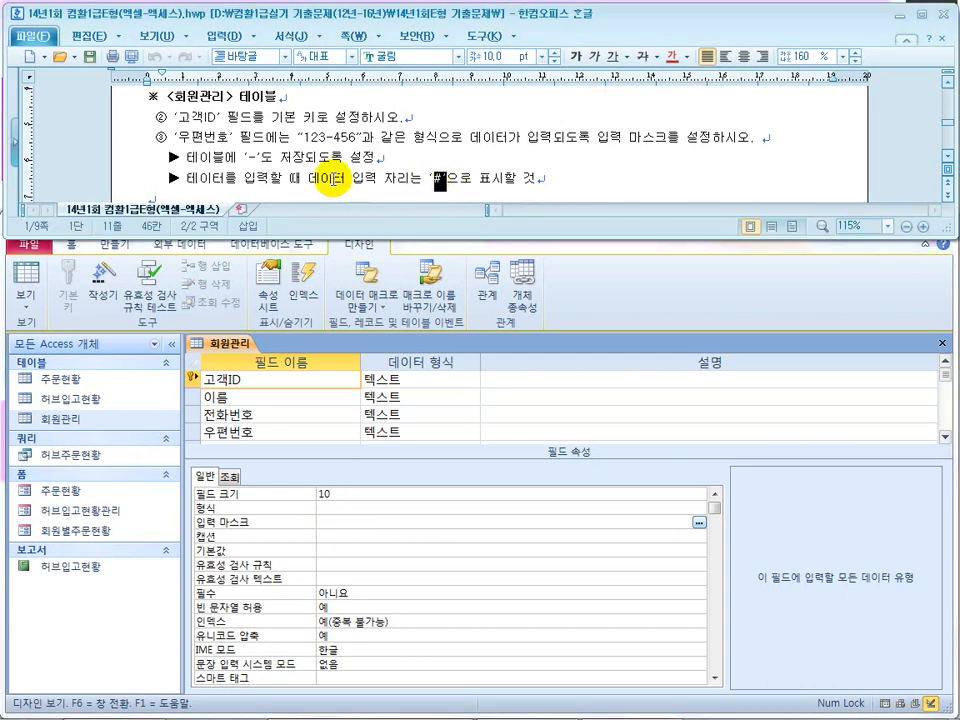
{"action": "left_click_drag", "start_coordinate": [335, 180], "coordinate": [420, 182]}
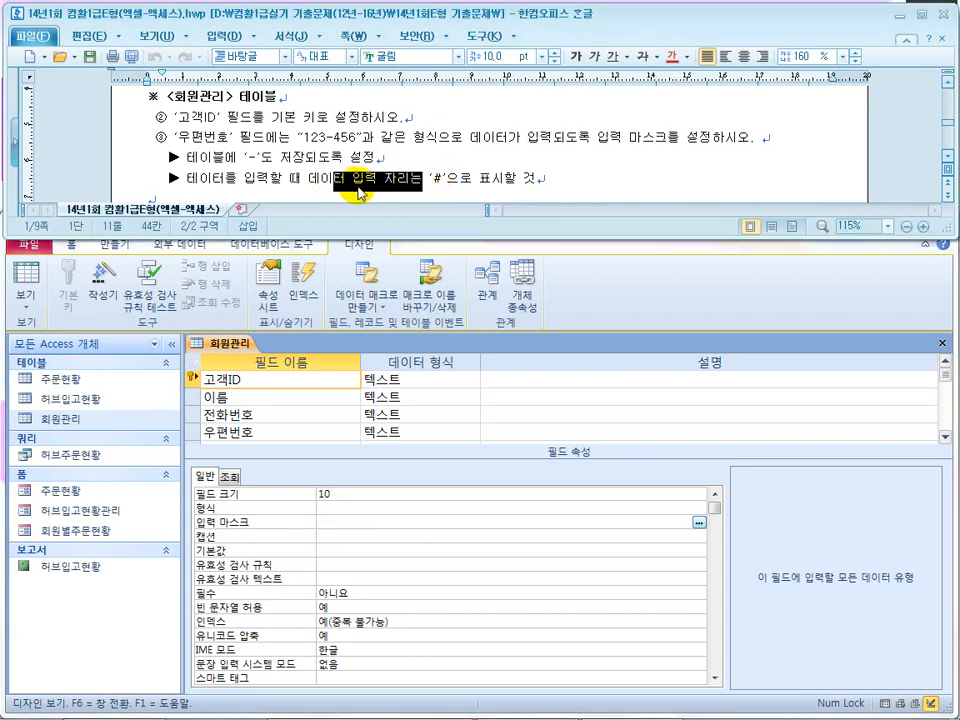
{"action": "left_click", "coordinate": [433, 178]}
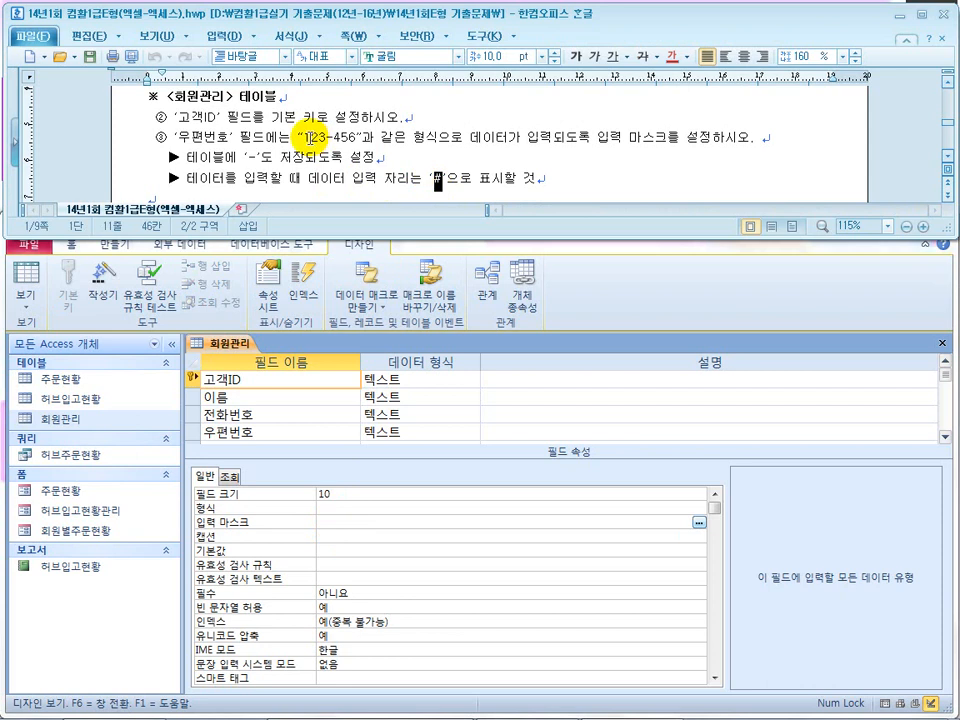
{"action": "left_click_drag", "start_coordinate": [305, 137], "coordinate": [347, 138]}
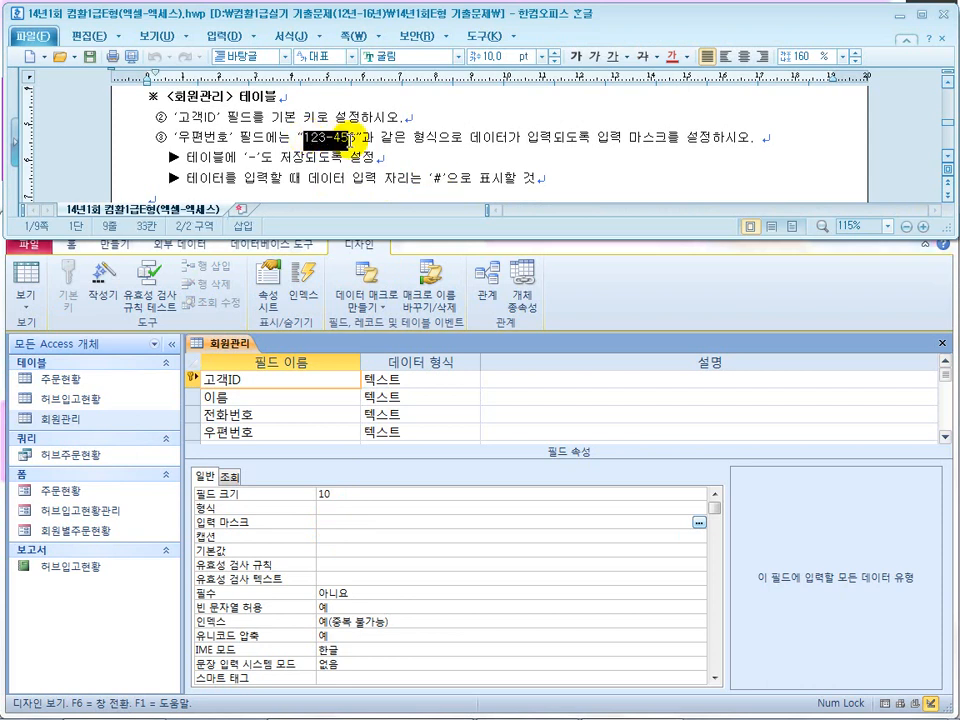
Enter 000-000;0;# as the input mask of the 고객ID field in the 회원관리 table
{"action": "left_click", "coordinate": [336, 523]}
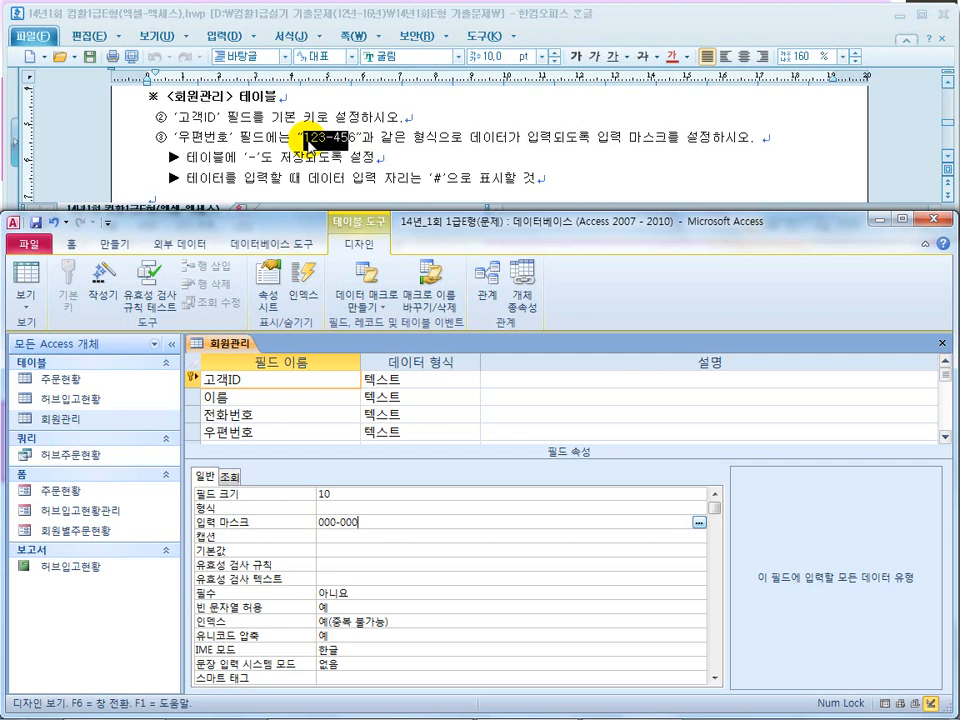
{"action": "left_click", "coordinate": [437, 182]}
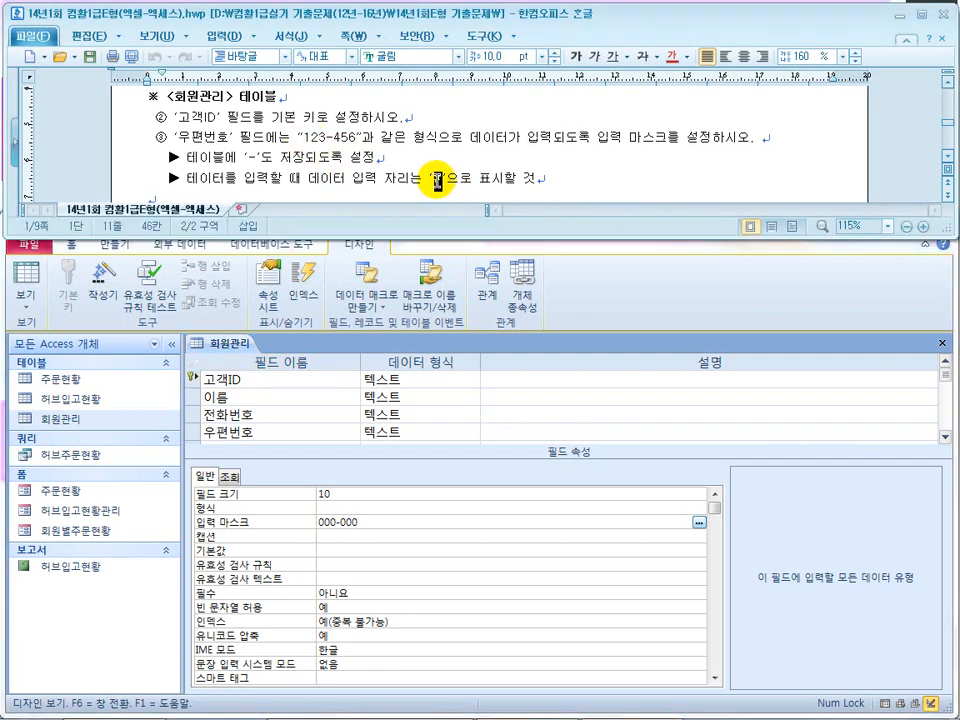
{"action": "left_click_drag", "start_coordinate": [352, 137], "coordinate": [300, 134]}
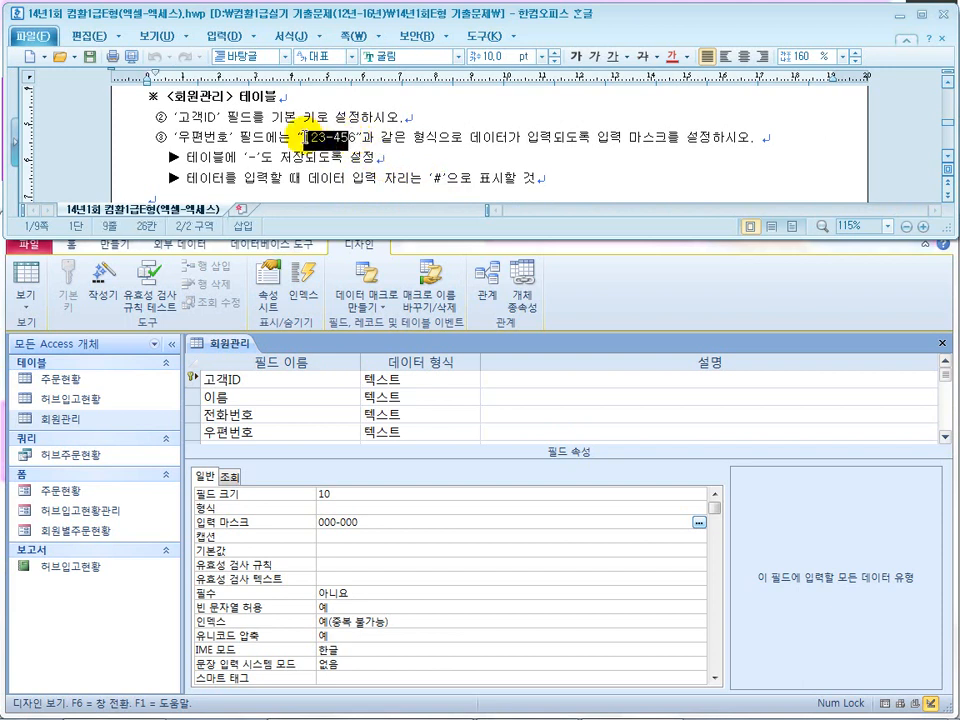
{"action": "left_click", "coordinate": [377, 517]}
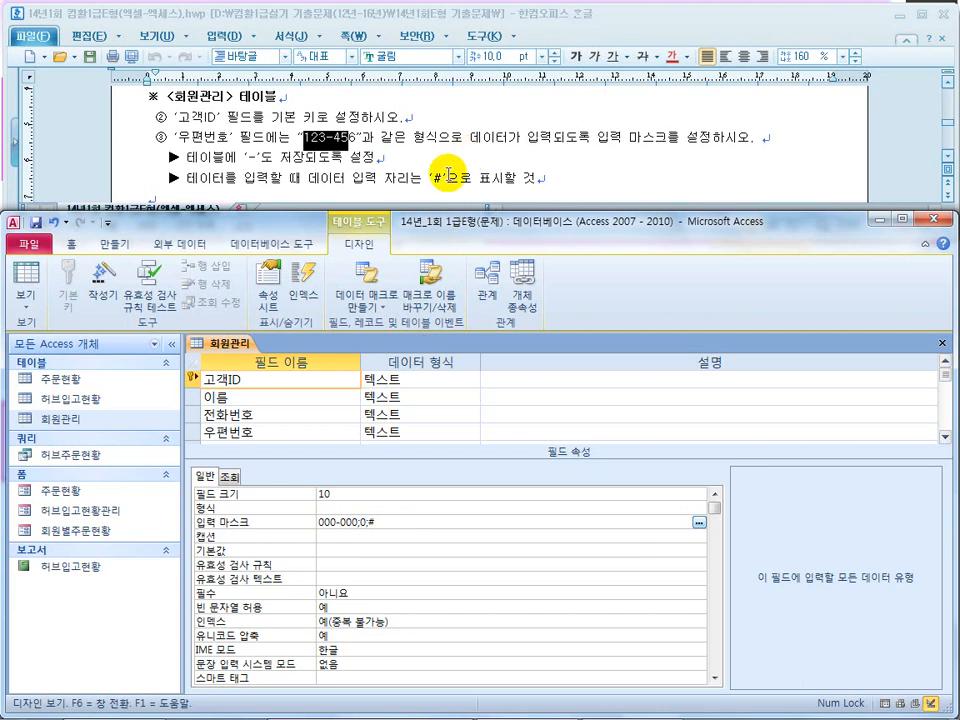
Save the 회원관리 table and test the 우편번호 entry of a new record in Datasheet view
{"action": "left_click", "coordinate": [25, 282]}
{"action": "left_click", "coordinate": [428, 407]}
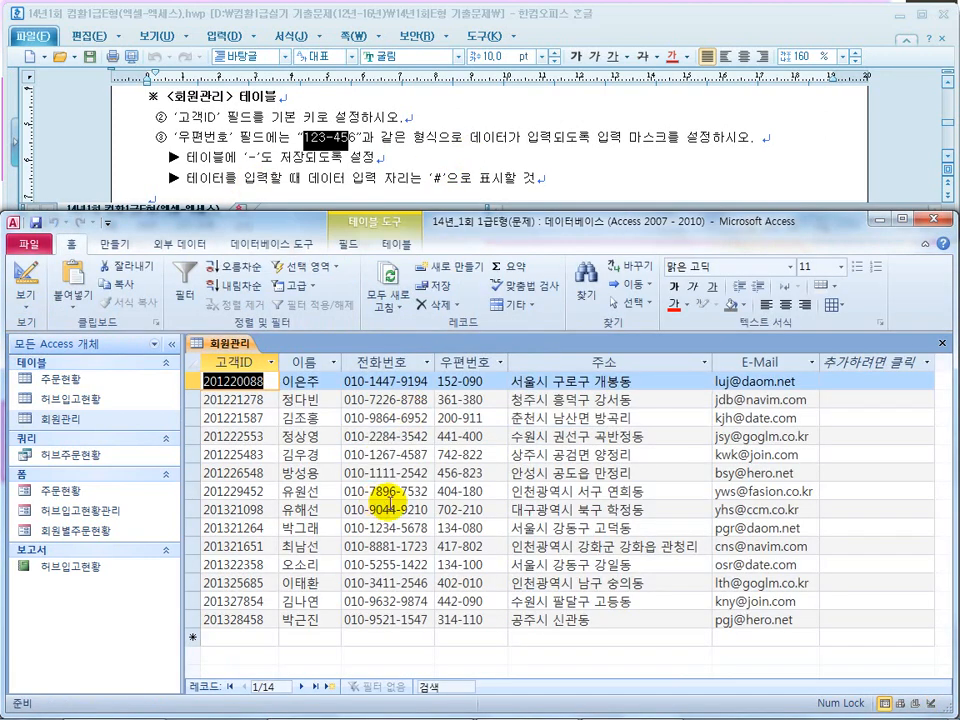
{"action": "left_click", "coordinate": [456, 638]}
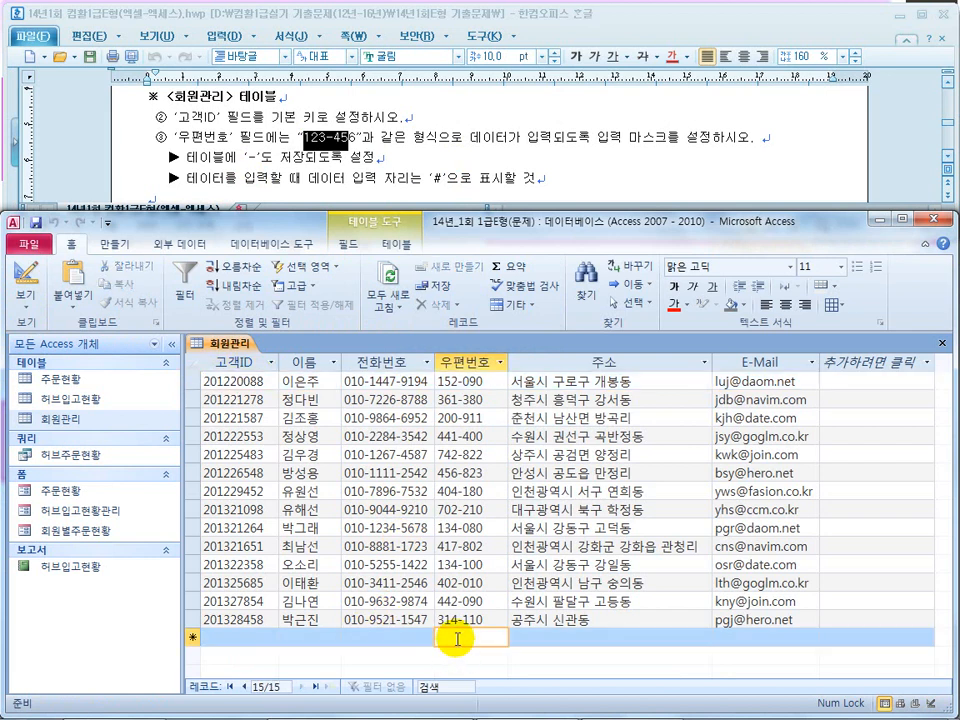
Recheck the input mask property in Design view and the blank 우편번호 cell of the new record in Datasheet view
{"action": "left_click", "coordinate": [25, 280]}
{"action": "left_click", "coordinate": [396, 532]}
{"action": "left_click", "coordinate": [396, 524]}
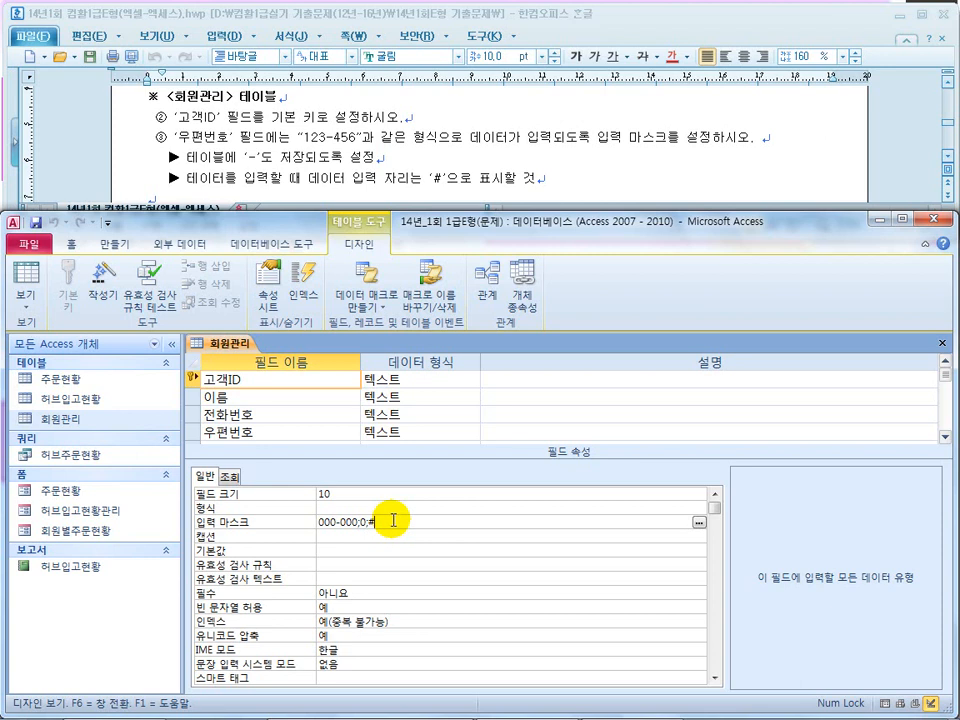
{"action": "left_click", "coordinate": [256, 391]}
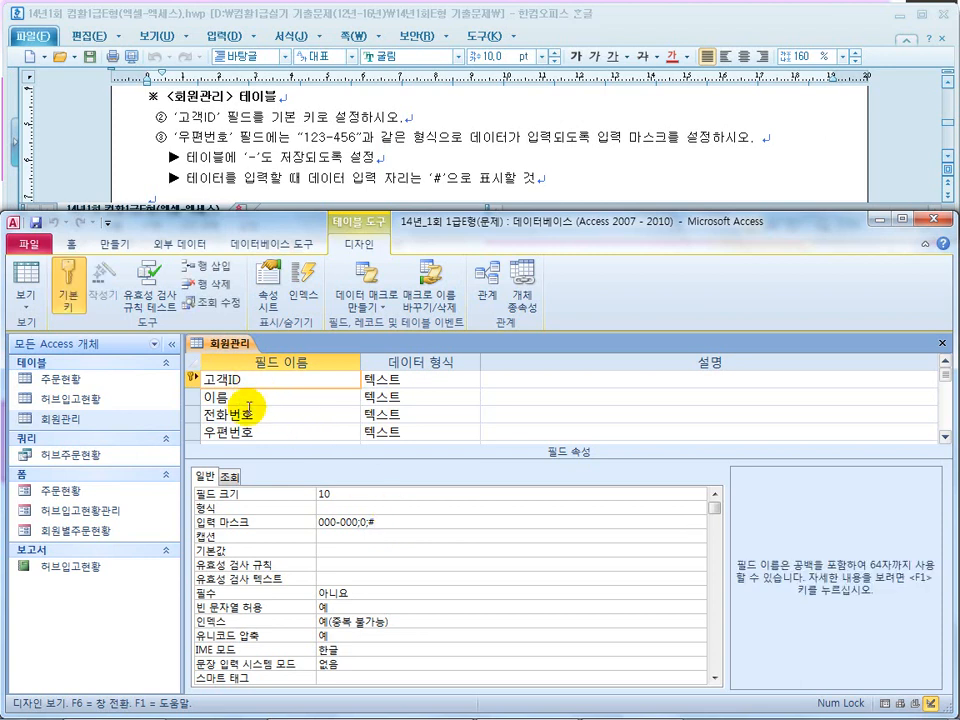
{"action": "left_click", "coordinate": [318, 522]}
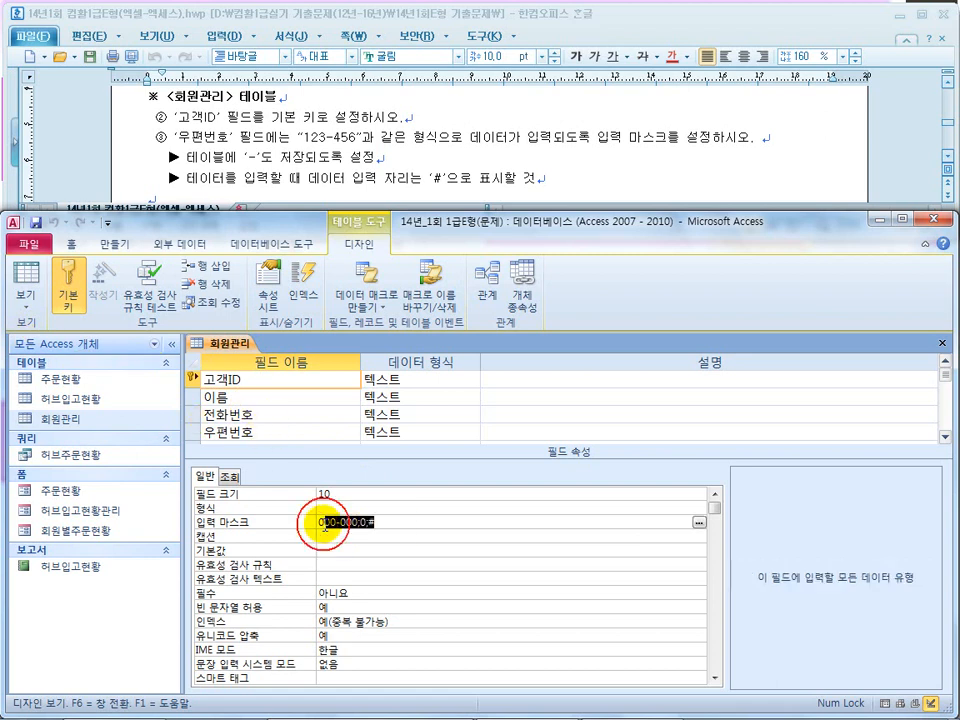
{"action": "left_click", "coordinate": [28, 292]}
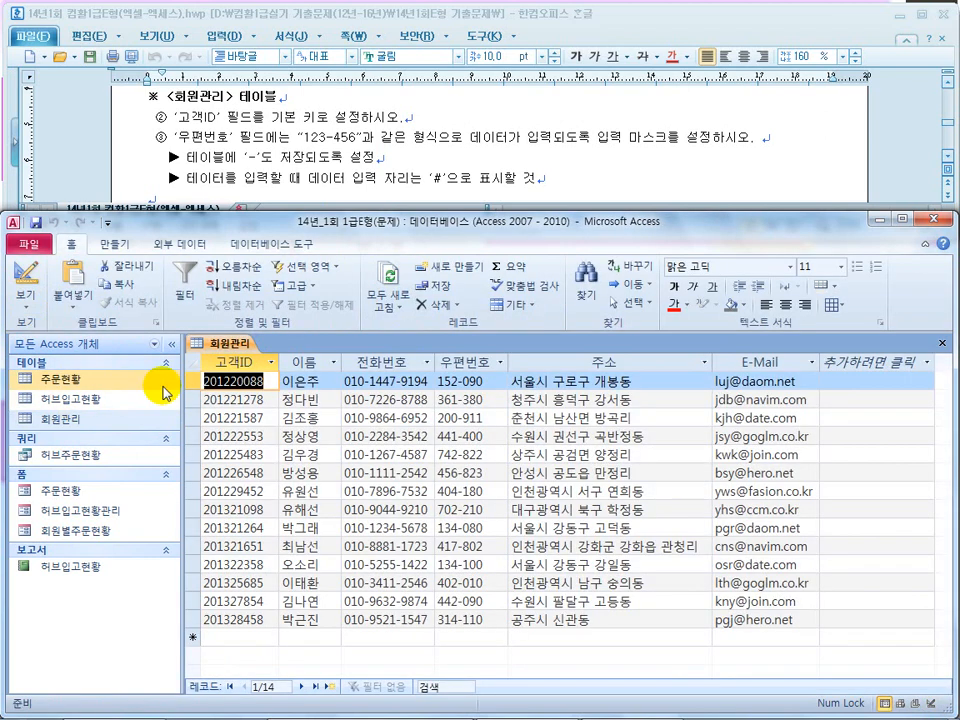
{"action": "left_click", "coordinate": [453, 637]}
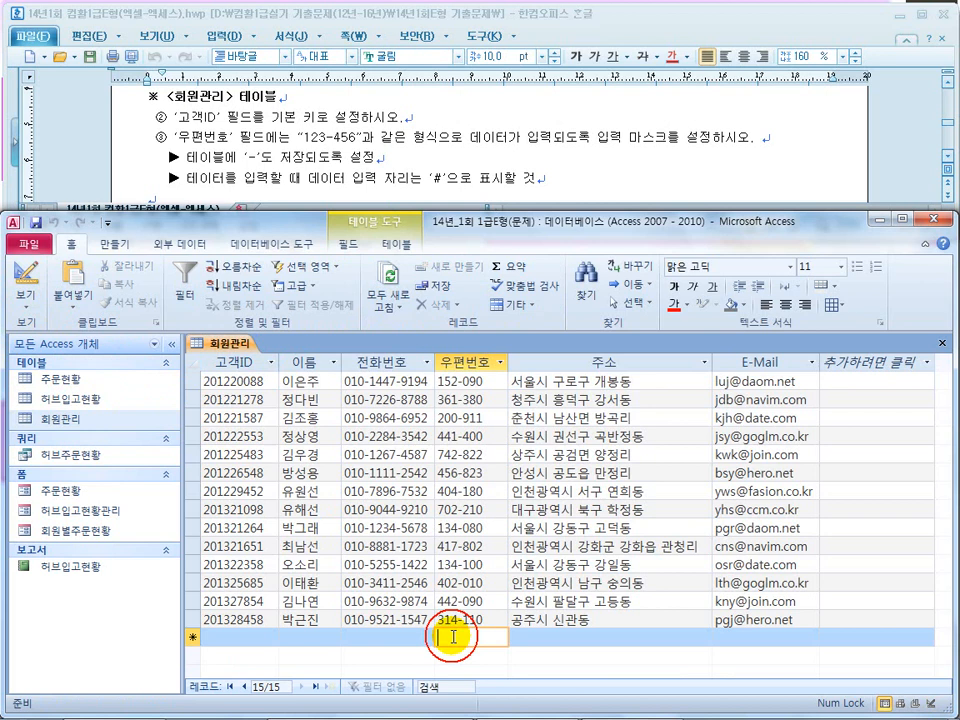
Clear the input mask of the 고객ID field in Design view and compare it with the 우편번호 field
{"action": "left_click", "coordinate": [26, 285]}
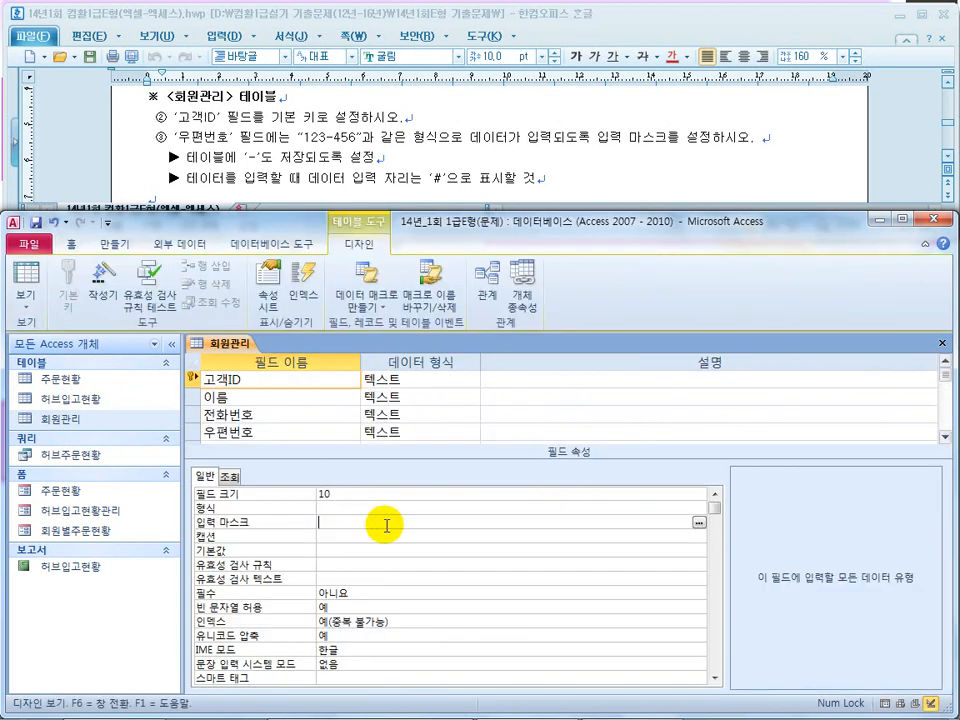
{"action": "left_click", "coordinate": [270, 416]}
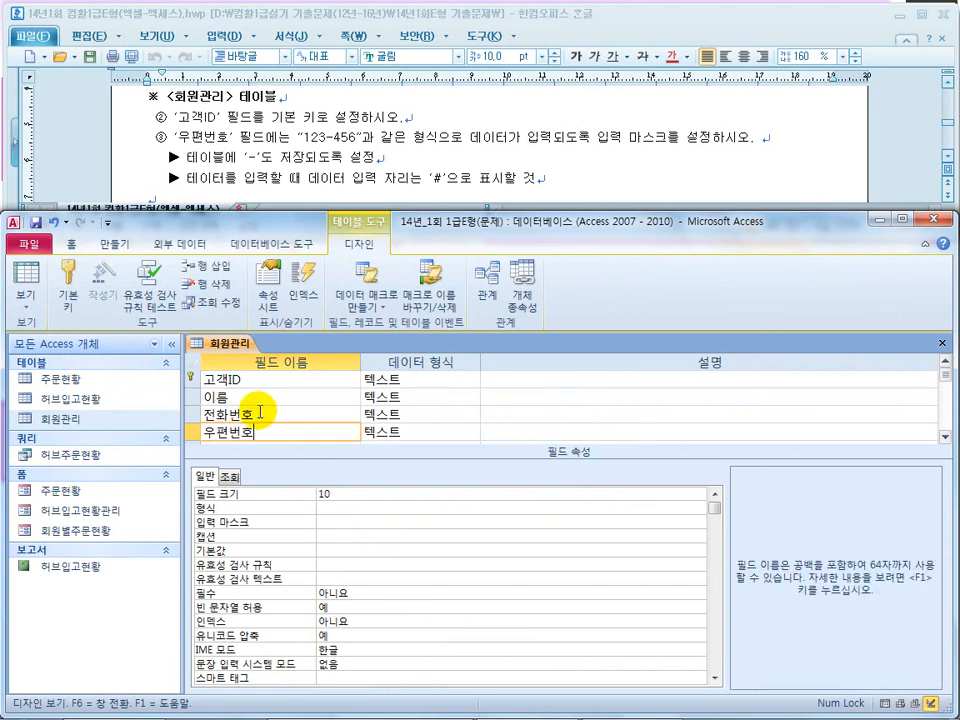
{"action": "left_click", "coordinate": [304, 379]}
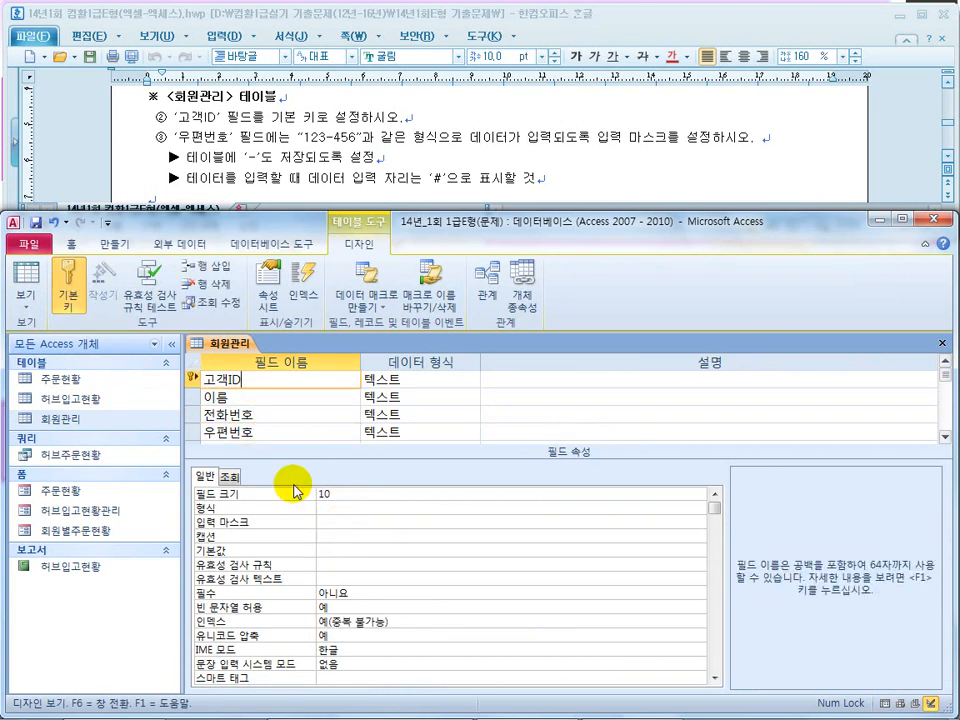
Set the 우편번호 field's input mask to 000-000;0;#, saving the table and testing the mask in a new record
{"action": "left_click", "coordinate": [268, 434]}
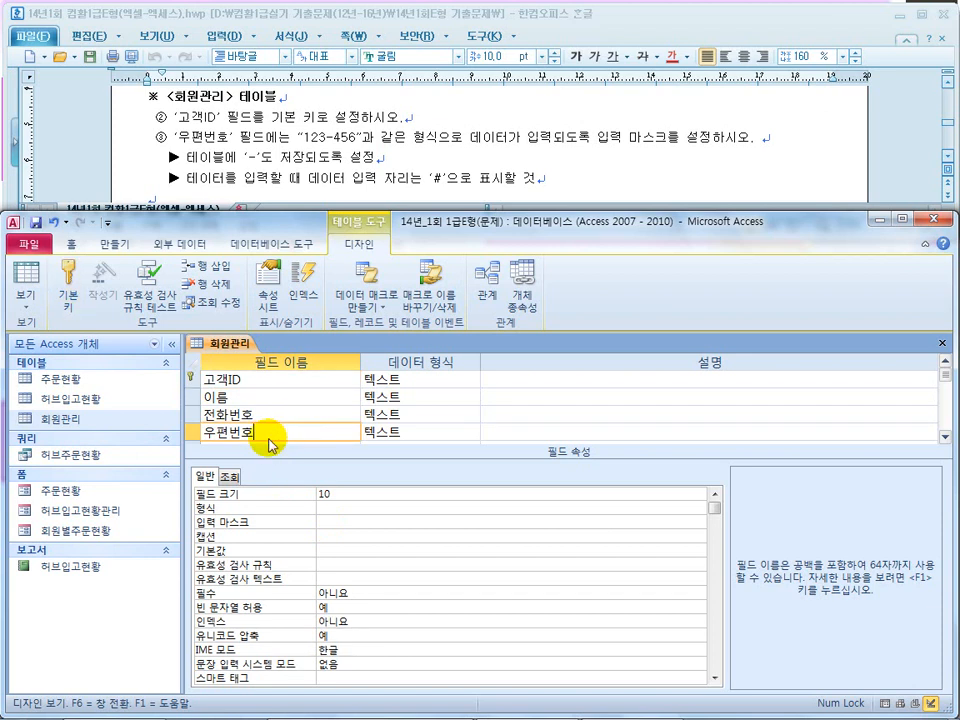
{"action": "left_click", "coordinate": [350, 521]}
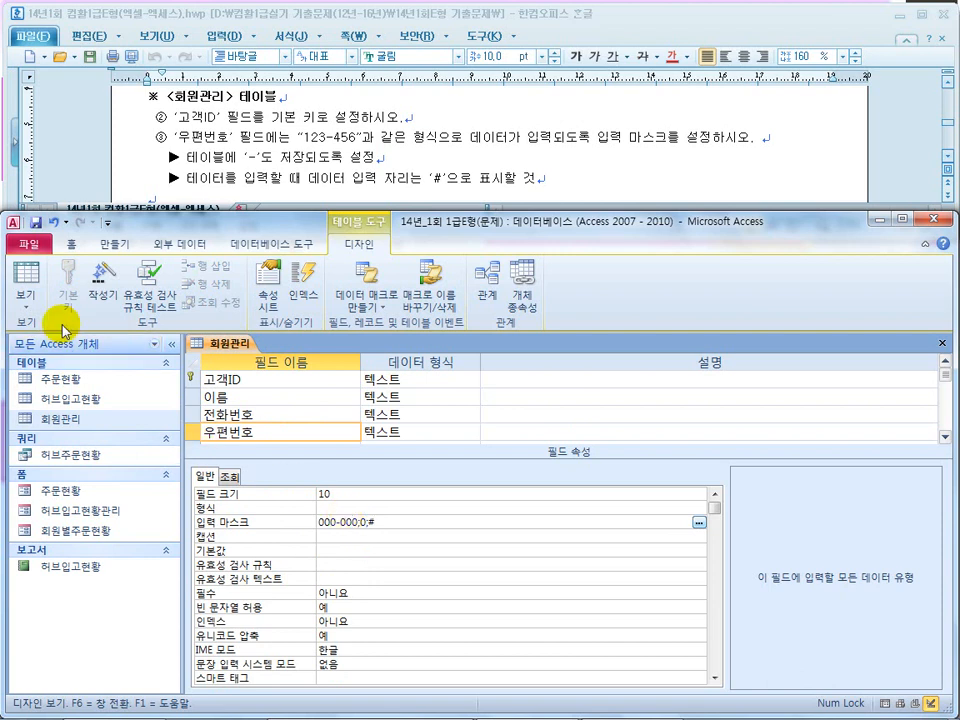
{"action": "left_click", "coordinate": [26, 283]}
{"action": "left_click", "coordinate": [440, 409]}
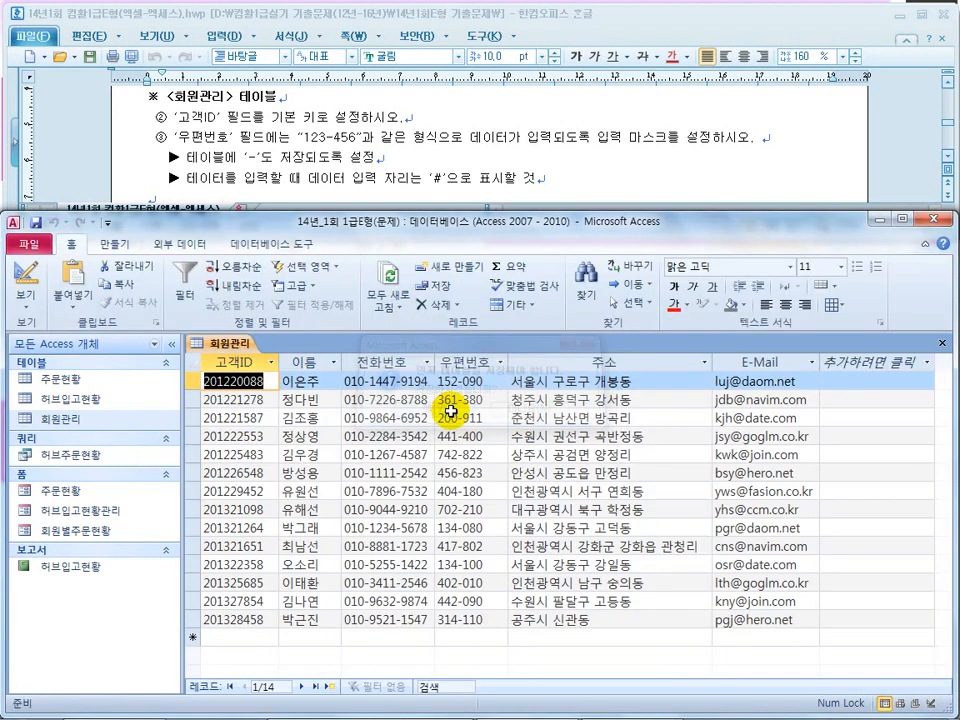
{"action": "left_click", "coordinate": [452, 637]}
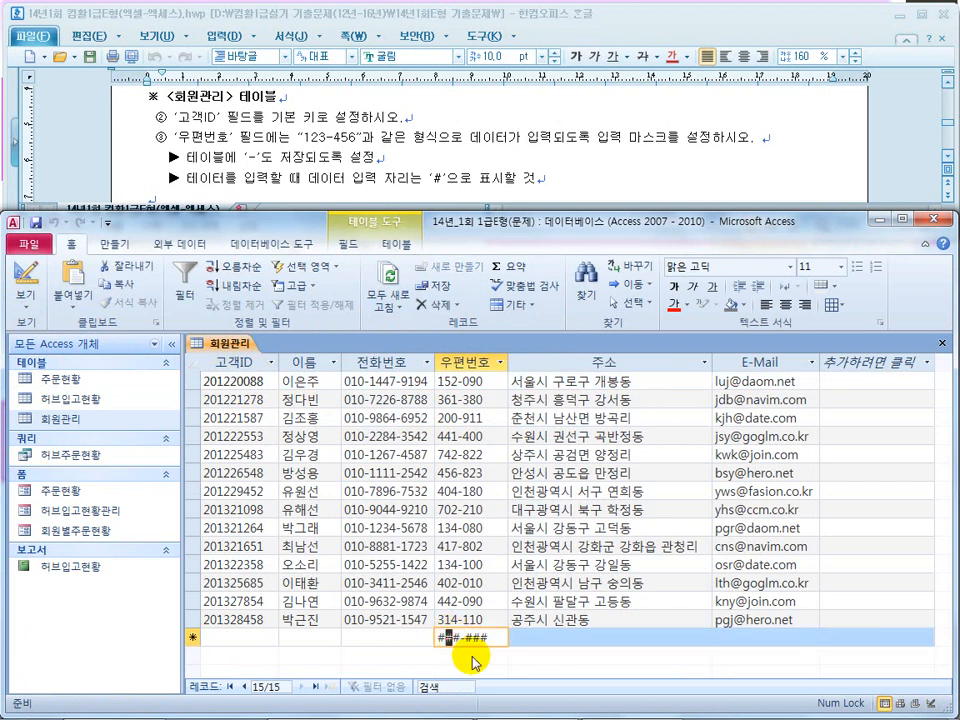
Check the 허브입고현황 task heading in the Hangul exam document, then close the 회원관리 table in Access
{"action": "left_click", "coordinate": [24, 278]}
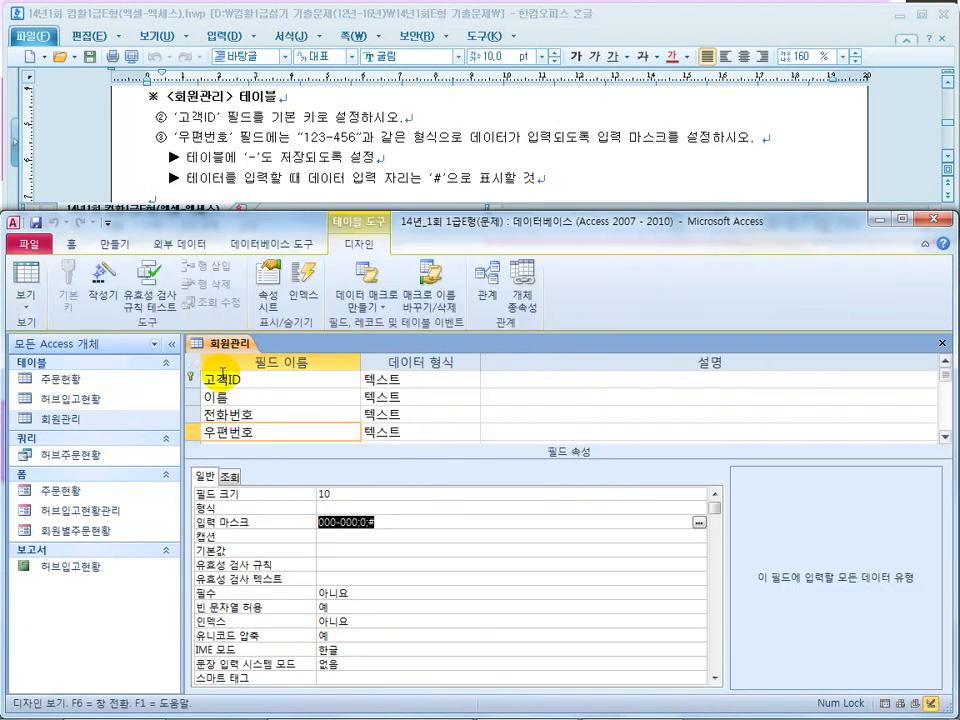
{"action": "left_click", "coordinate": [246, 162]}
{"action": "scroll", "coordinate": [246, 170], "scroll_direction": "down", "scroll_amount": 1}
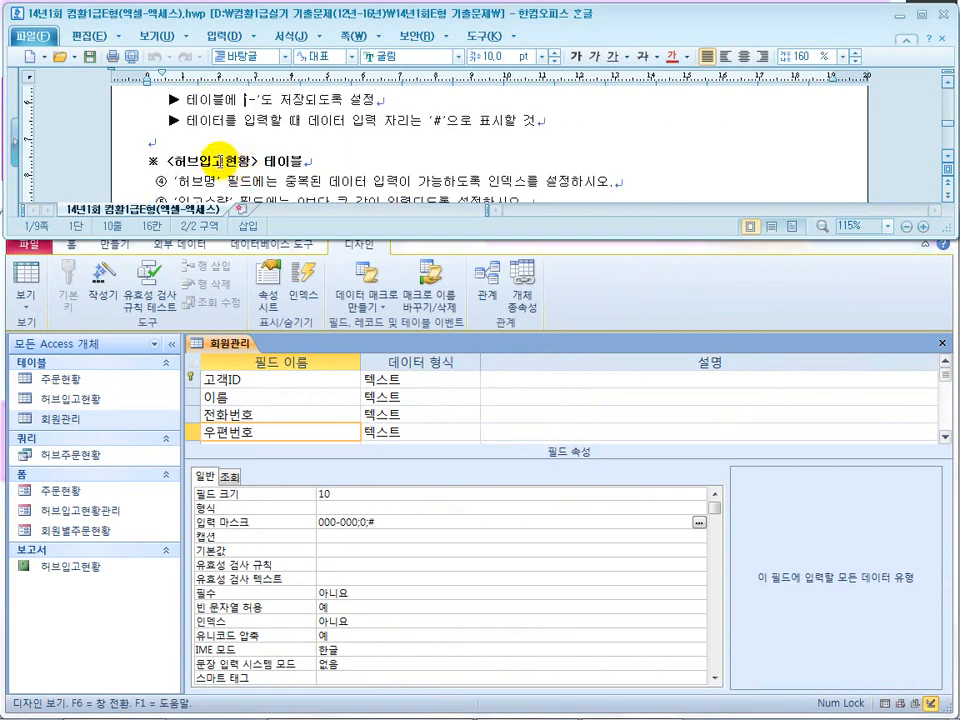
{"action": "left_click_drag", "start_coordinate": [223, 161], "coordinate": [304, 155]}
{"action": "left_click", "coordinate": [341, 156]}
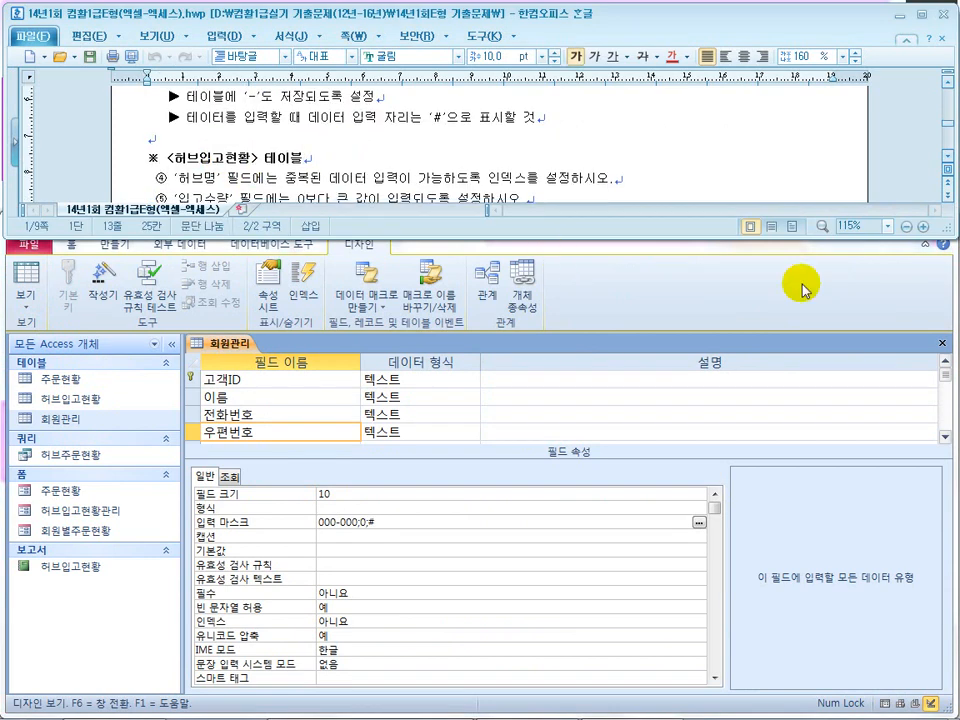
{"action": "left_click", "coordinate": [875, 297]}
{"action": "left_click", "coordinate": [942, 344]}
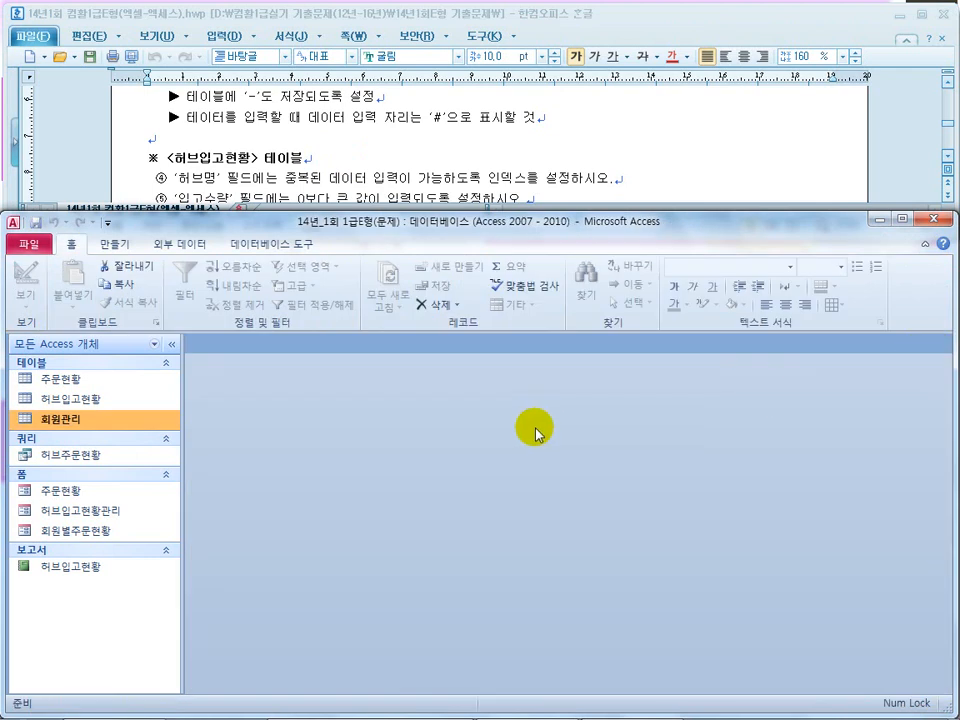
Open the 허브입고현황 table in Design view and read the 허브명 index requirement in the exam document
{"action": "right_click", "coordinate": [90, 405]}
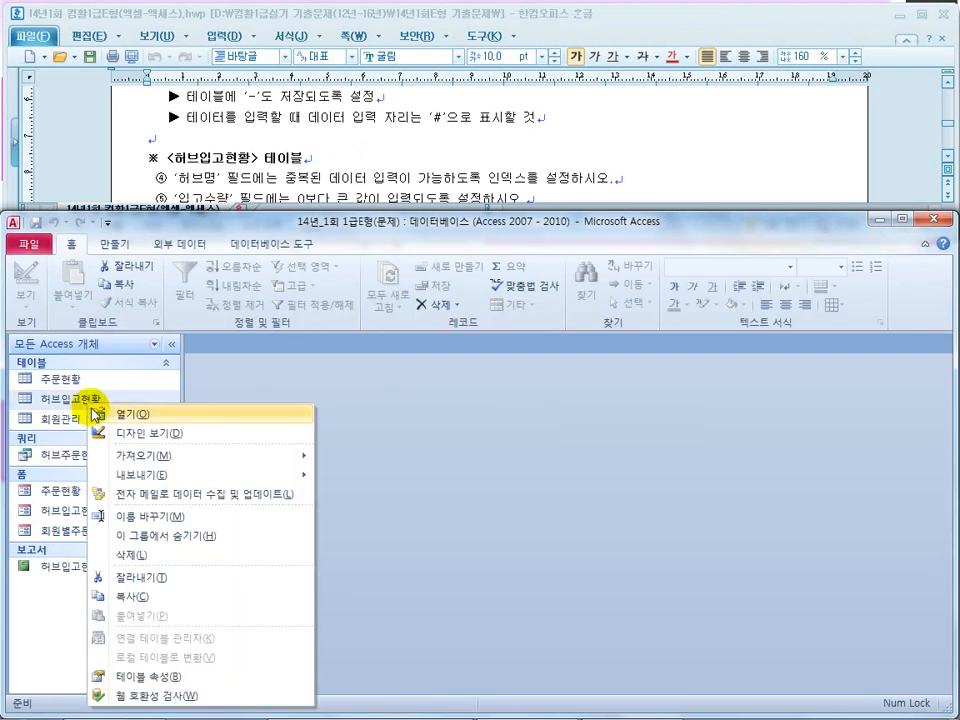
{"action": "left_click", "coordinate": [120, 435]}
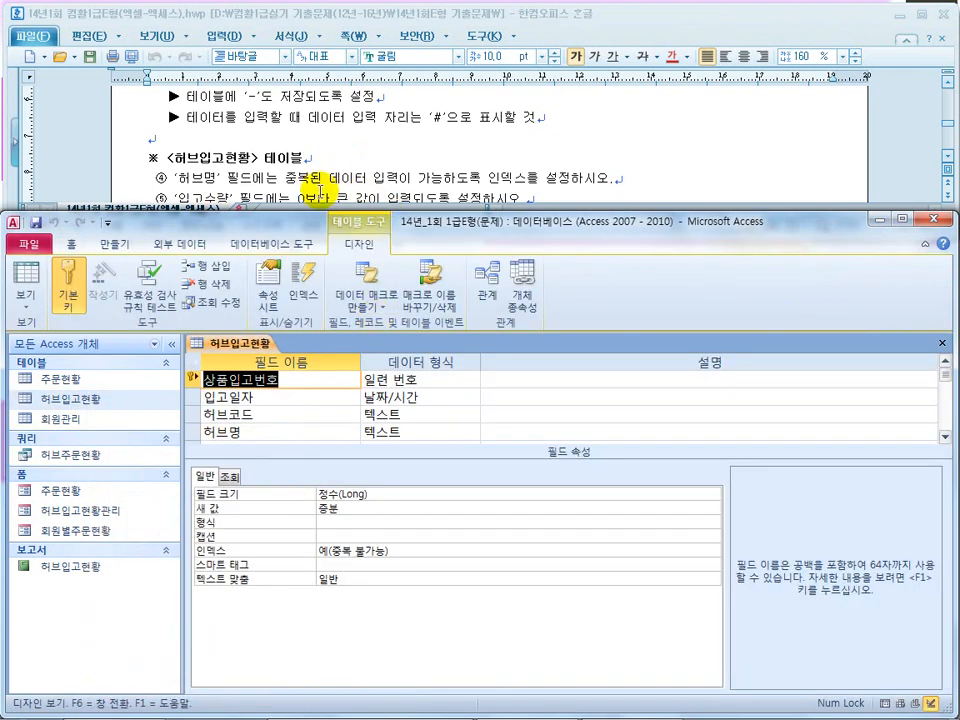
{"action": "left_click", "coordinate": [228, 182]}
{"action": "left_click_drag", "start_coordinate": [228, 182], "coordinate": [415, 182]}
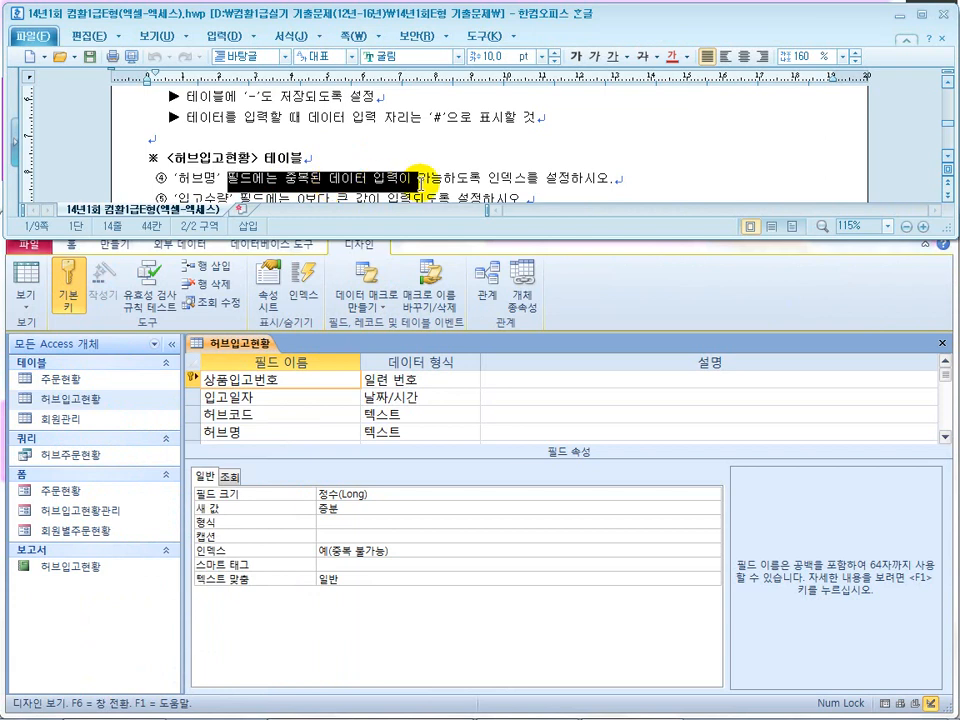
{"action": "left_click", "coordinate": [516, 181]}
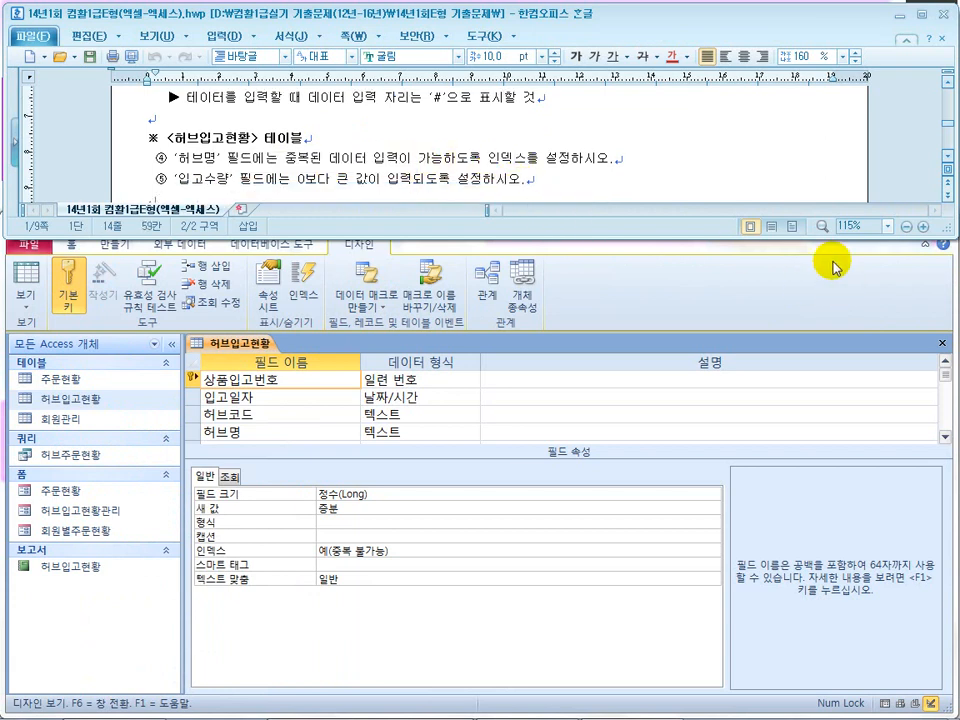
Set the index property of the 허브명 field to 예(중복 가능)
{"action": "left_click", "coordinate": [265, 431]}
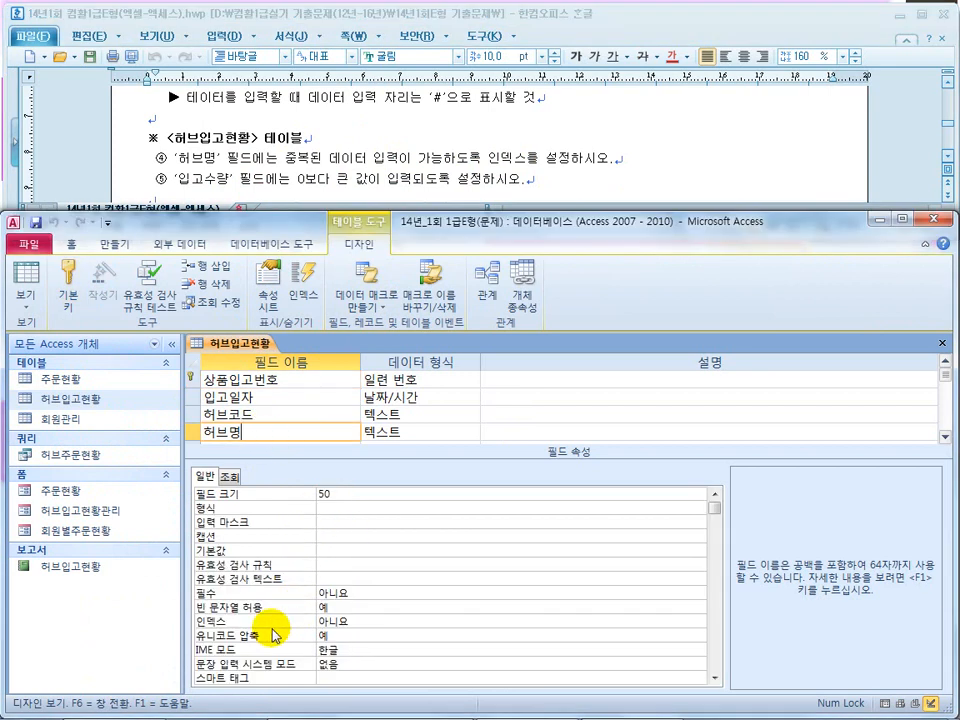
{"action": "left_click", "coordinate": [241, 626]}
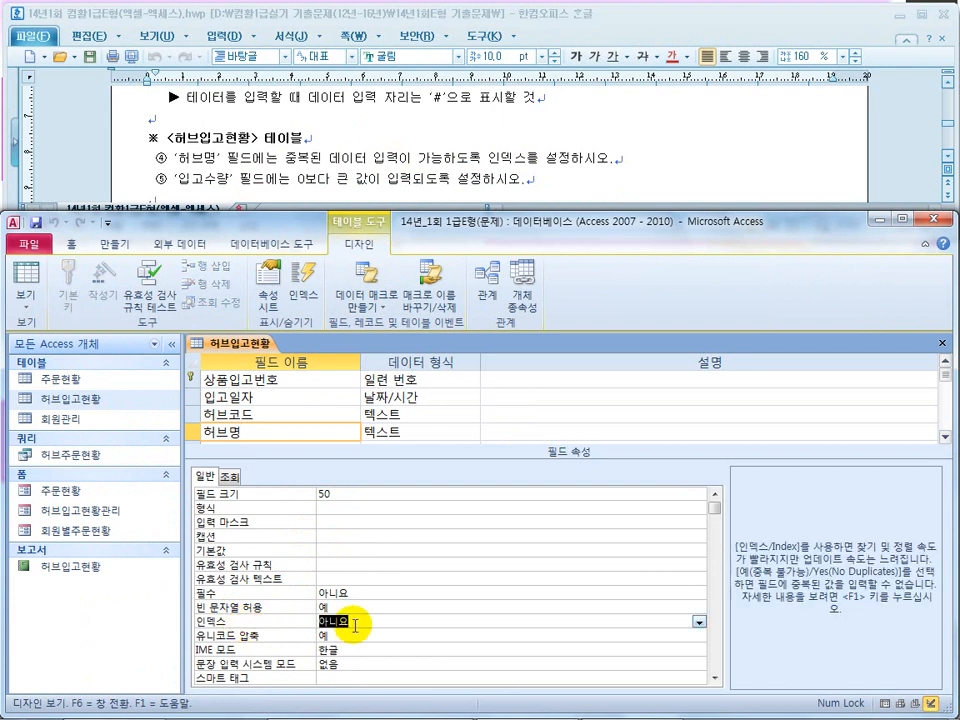
{"action": "left_click", "coordinate": [698, 622]}
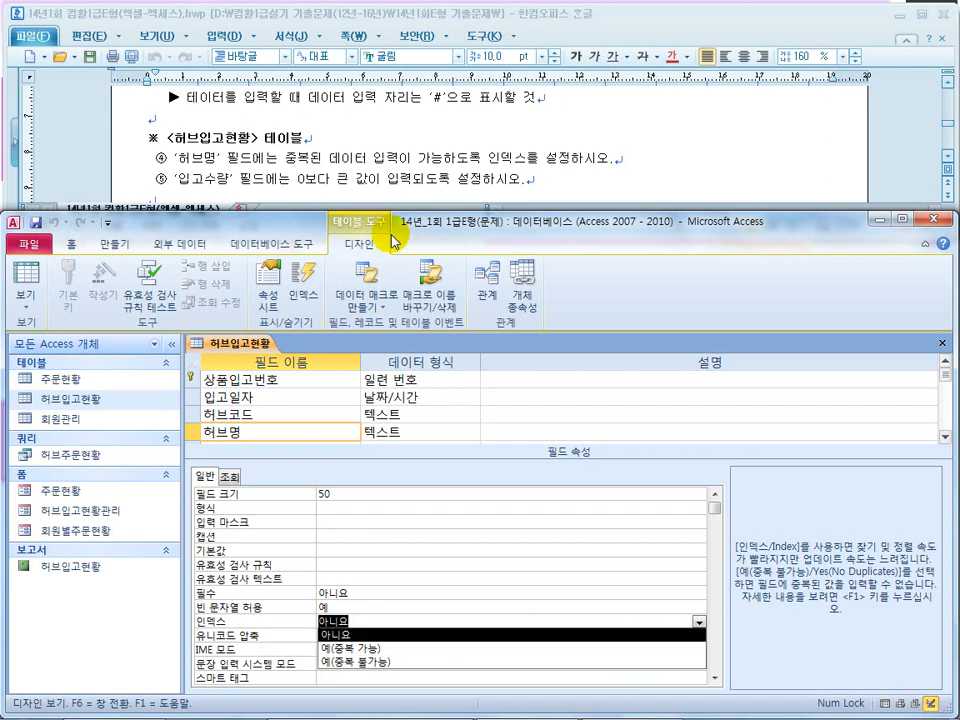
{"action": "left_click", "coordinate": [388, 648]}
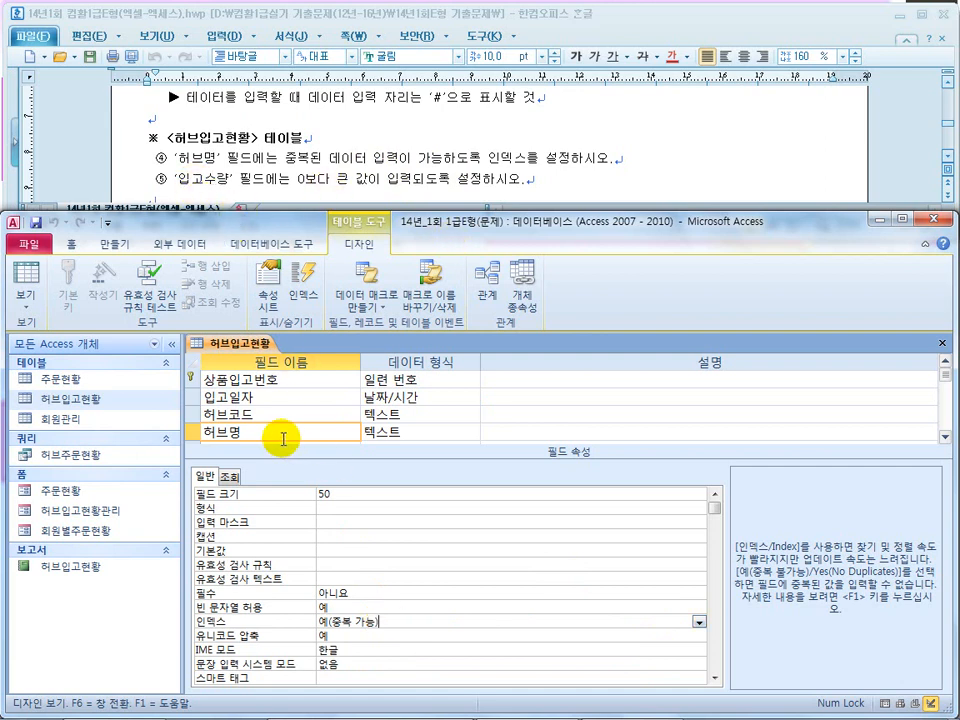
Set the validation rule of the 입고수량 field to >0, leaving its validation text blank
{"action": "key", "text": "Down"}
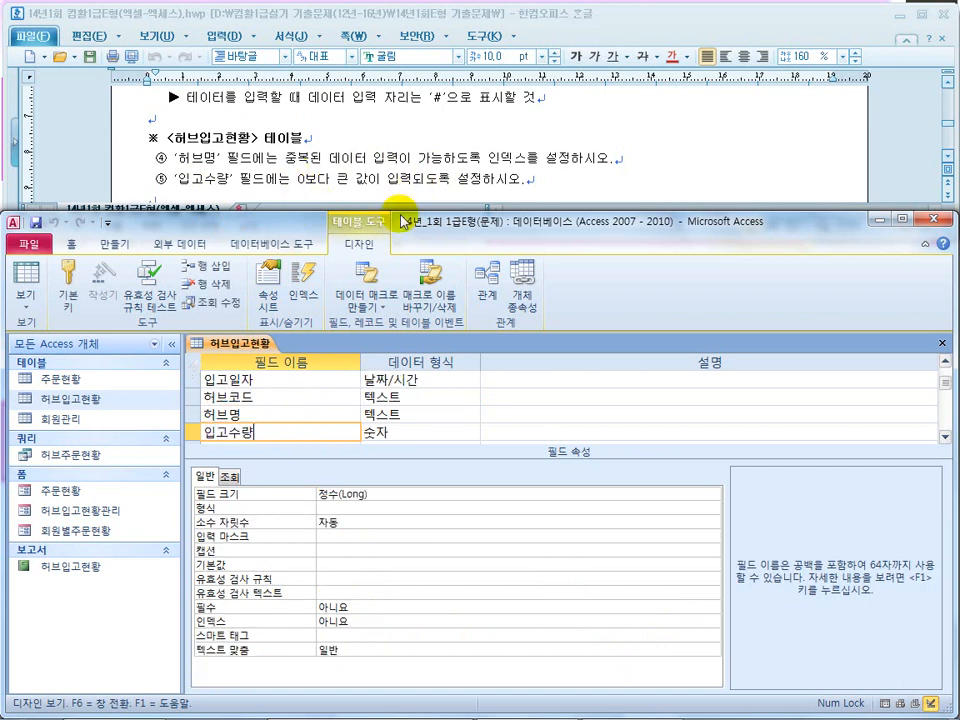
{"action": "left_click", "coordinate": [328, 582]}
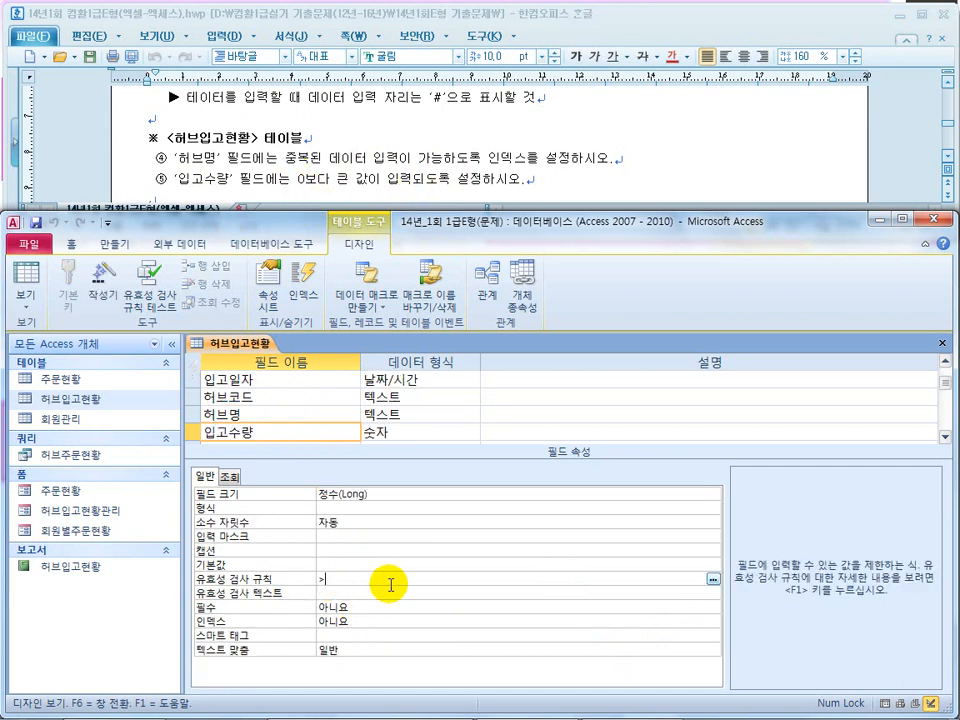
{"action": "key", "text": "Return"}
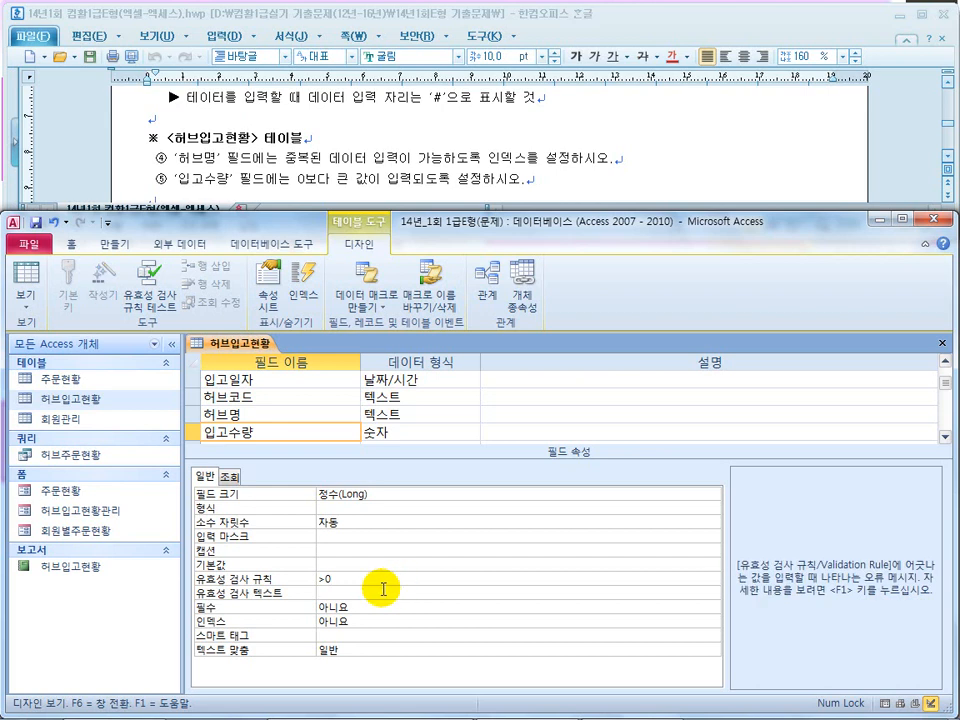
{"action": "left_click", "coordinate": [300, 580]}
{"action": "left_click", "coordinate": [348, 606]}
{"action": "left_click", "coordinate": [353, 594]}
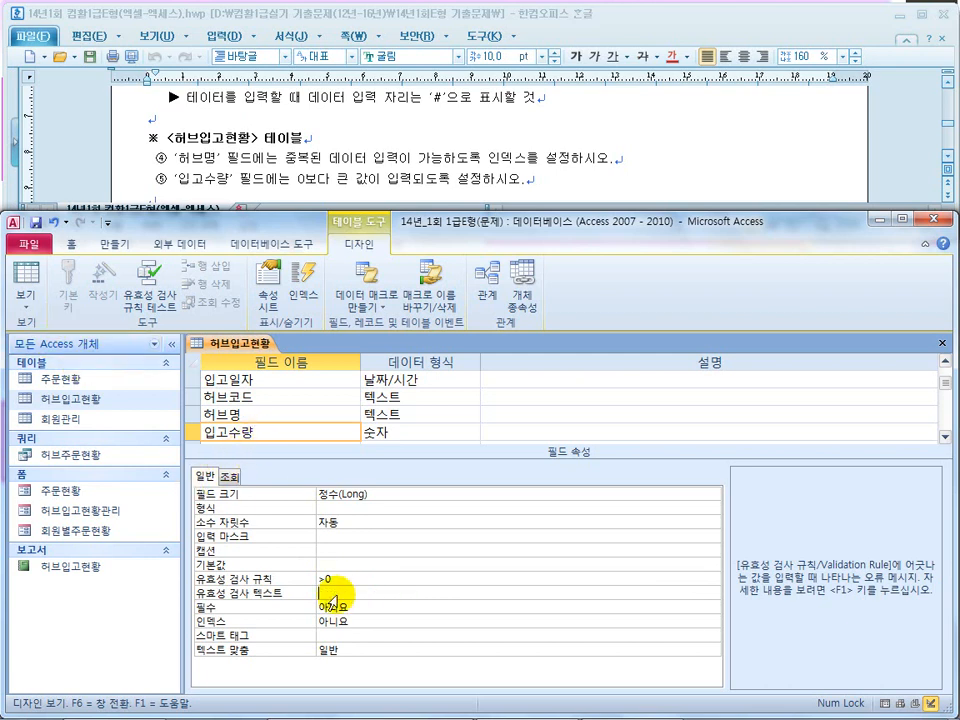
Save the 허브입고현황 table design and switch the table to Datasheet view
{"action": "left_click", "coordinate": [24, 280]}
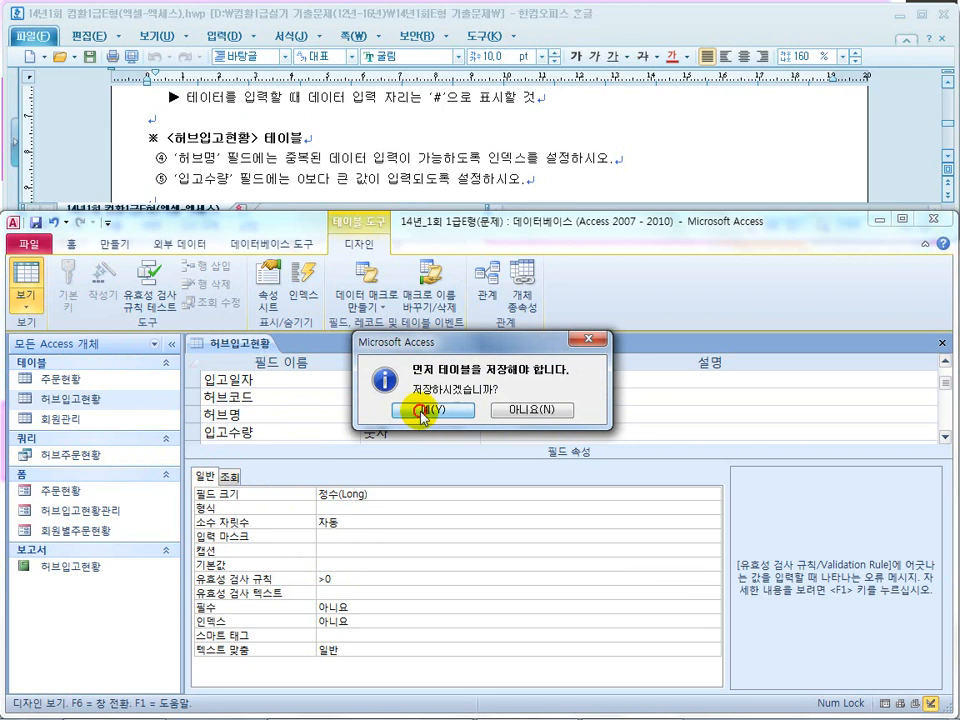
{"action": "left_click", "coordinate": [421, 414]}
{"action": "left_click", "coordinate": [416, 409]}
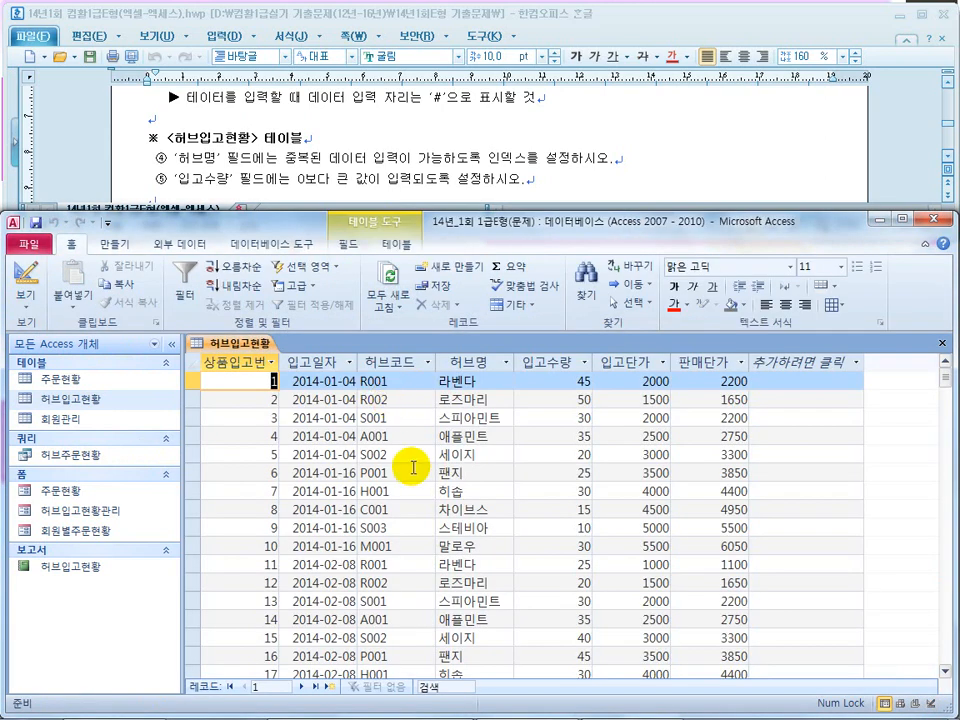
Test the validation rule by entering 0 as the 입고수량 of a new record
{"action": "scroll", "coordinate": [413, 467], "scroll_direction": "down", "scroll_amount": 7}
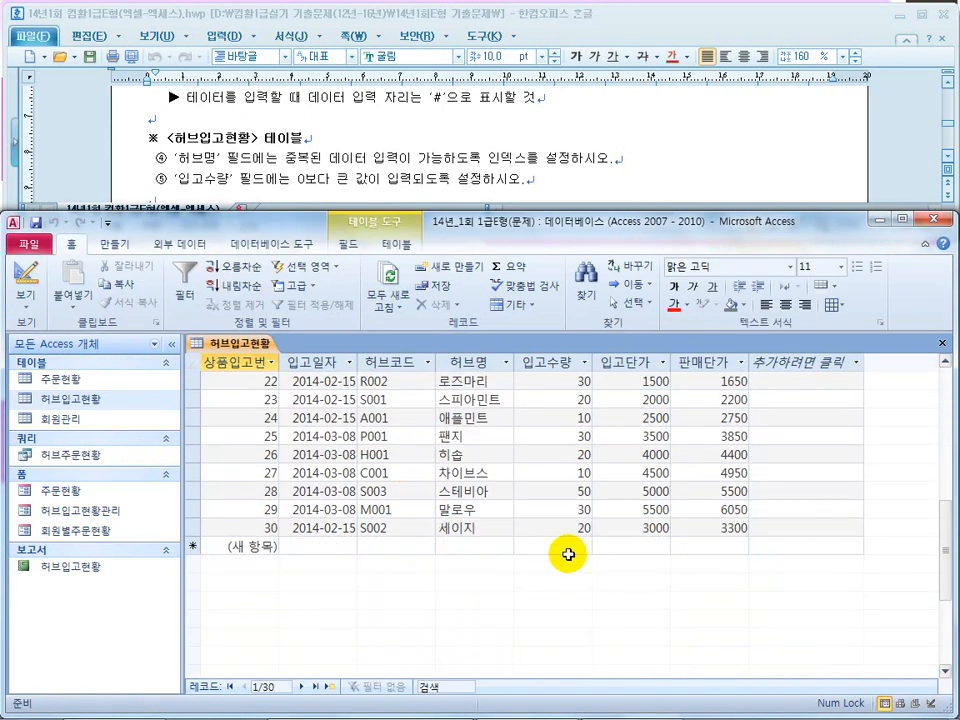
{"action": "left_click", "coordinate": [565, 554]}
{"action": "type", "text": "0"}
{"action": "left_click", "coordinate": [613, 561]}
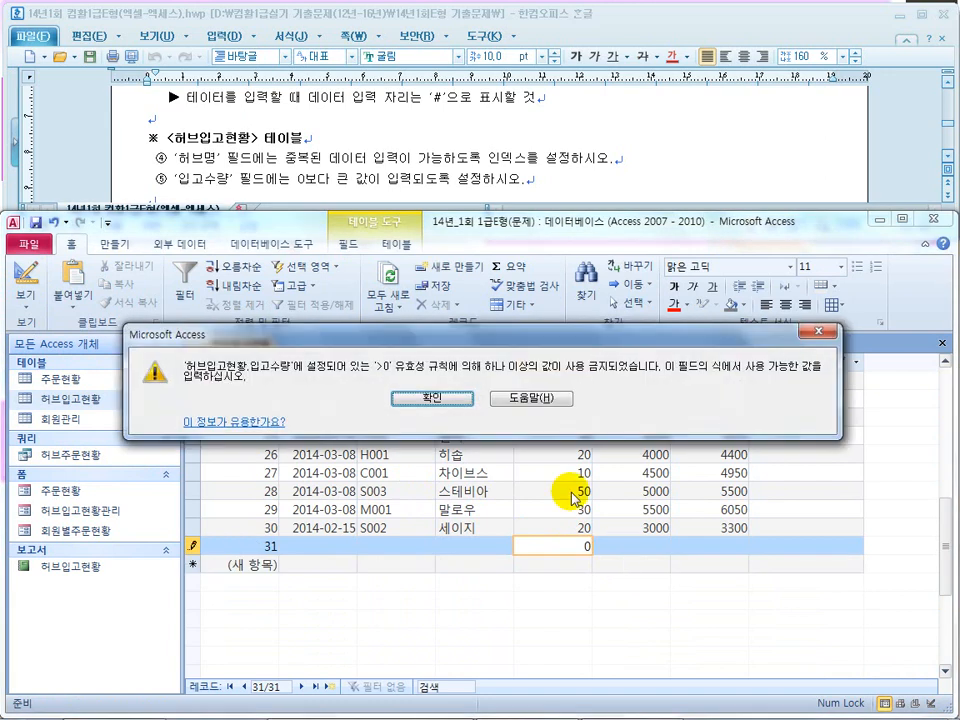
{"action": "left_click", "coordinate": [430, 398]}
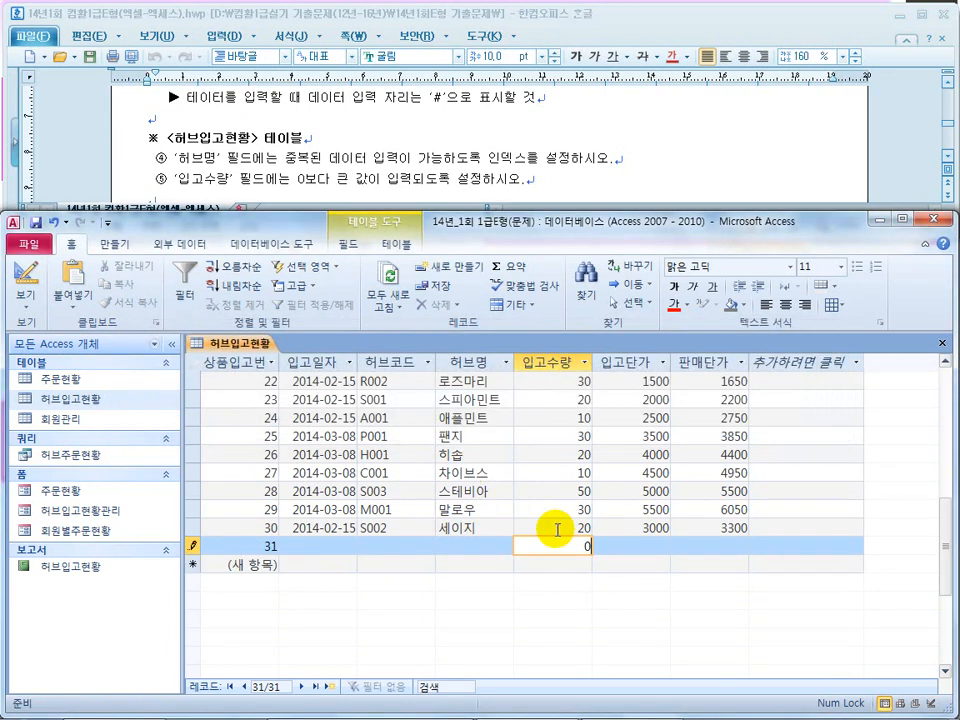
{"action": "left_click", "coordinate": [613, 552]}
{"action": "left_click", "coordinate": [613, 552]}
Test -5 and 10 as the new record's 입고수량, then discard the record
{"action": "double_click", "coordinate": [580, 546]}
{"action": "type", "text": "-5"}
{"action": "key", "text": "Return"}
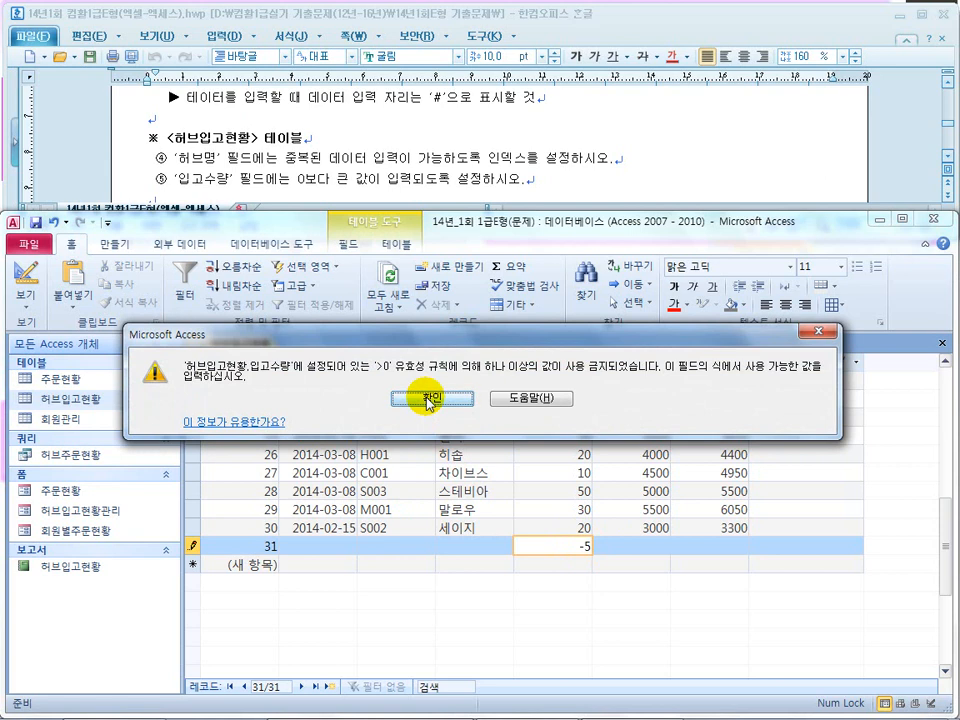
{"action": "left_click", "coordinate": [428, 400]}
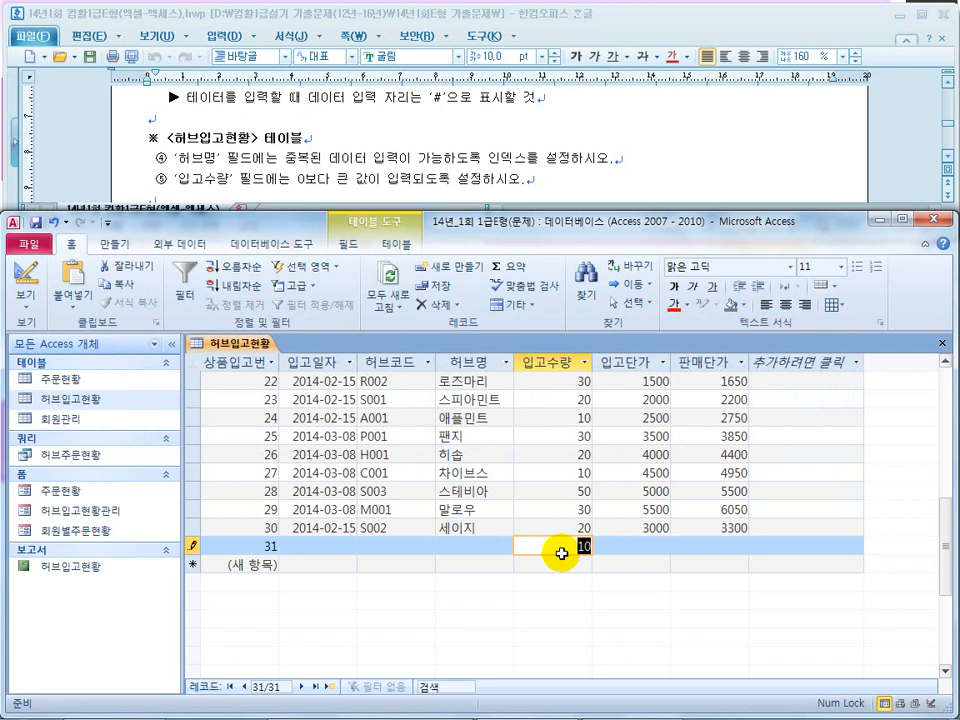
{"action": "key", "text": "Escape"}
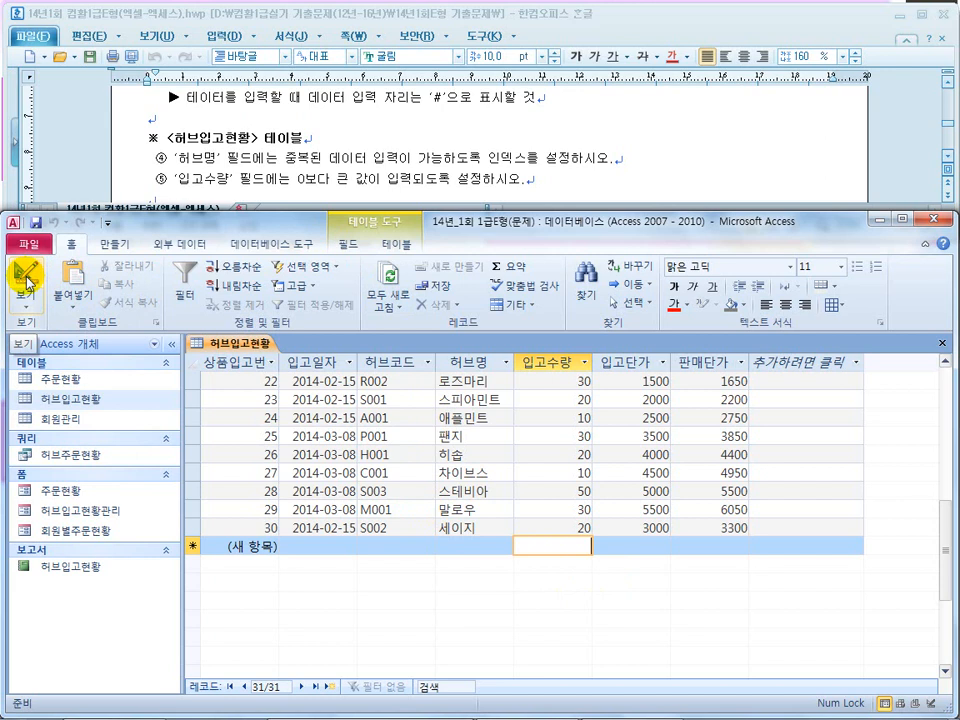
Recheck the 입고수량 requirement in the exam document and close the 허브입고현황 table
{"action": "left_click_drag", "start_coordinate": [336, 180], "coordinate": [458, 182]}
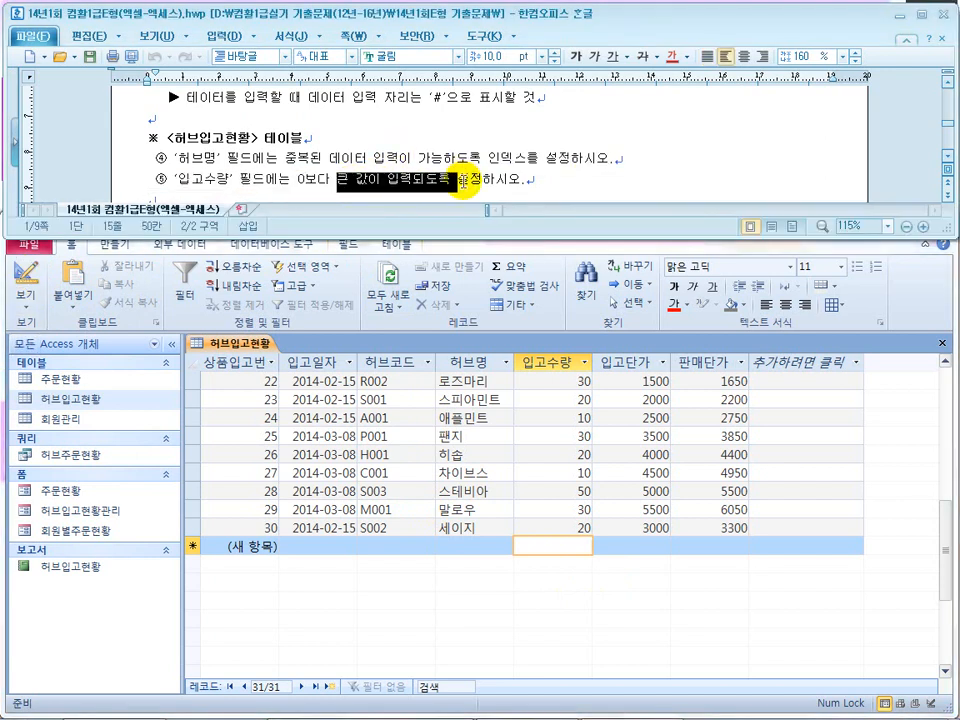
{"action": "left_click", "coordinate": [925, 280]}
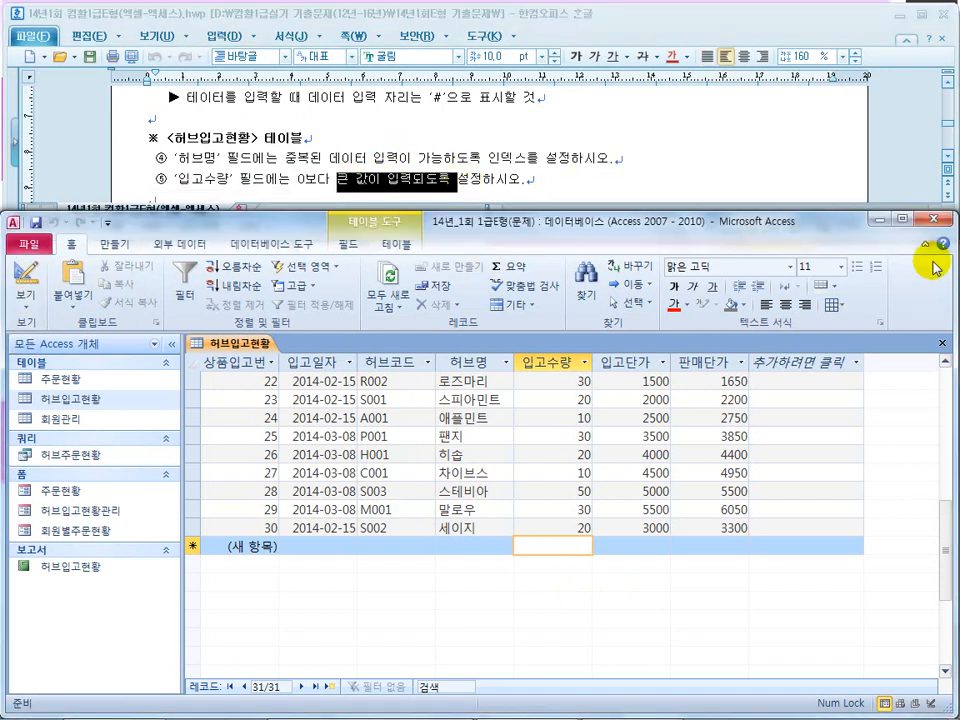
{"action": "left_click", "coordinate": [941, 343]}
Read task 2 on the 고객ID relationship in the exam document and open the Relationships window in Access
{"action": "left_click", "coordinate": [358, 186]}
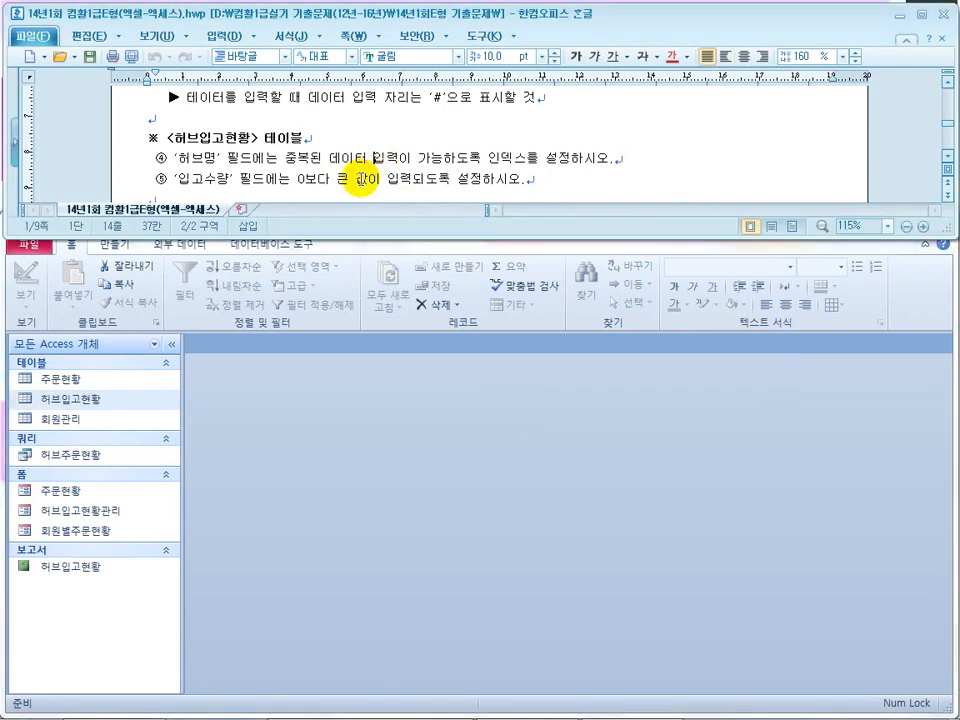
{"action": "scroll", "coordinate": [358, 186], "scroll_direction": "down", "scroll_amount": 3}
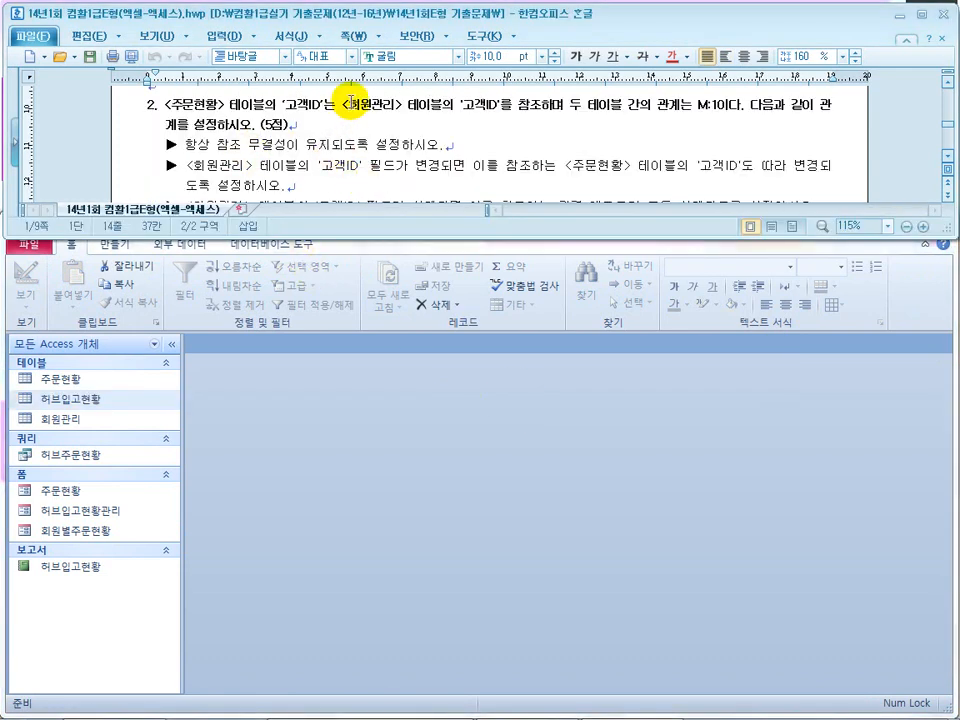
{"action": "left_click", "coordinate": [336, 414]}
{"action": "left_click", "coordinate": [266, 246]}
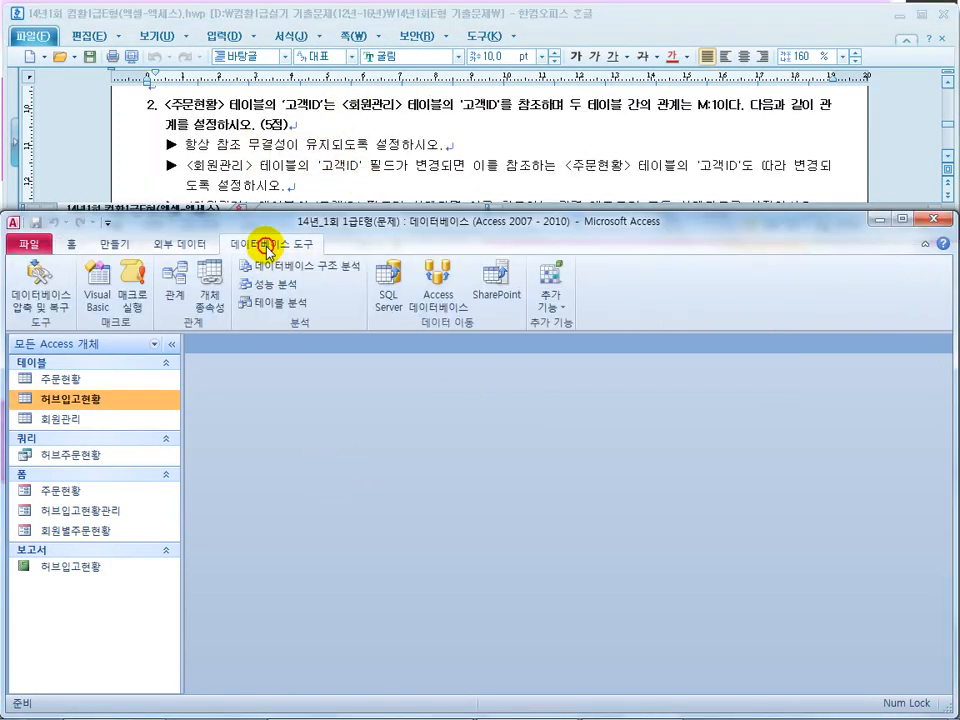
{"action": "left_click", "coordinate": [180, 290]}
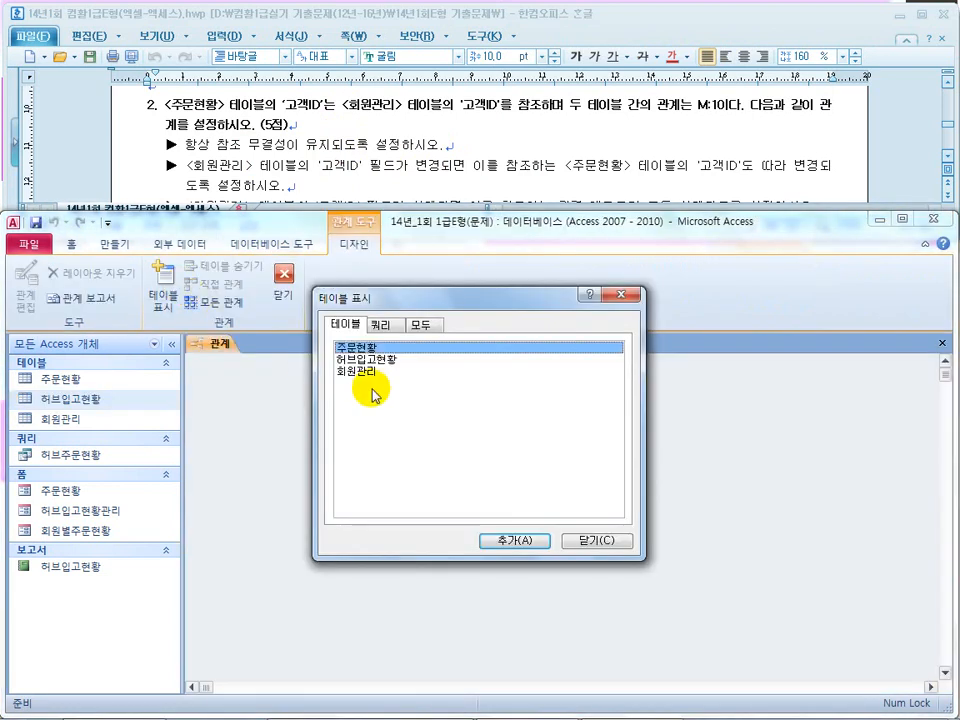
Add the 주문현황 and 회원관리 tables to the relationships layout
{"action": "double_click", "coordinate": [370, 350]}
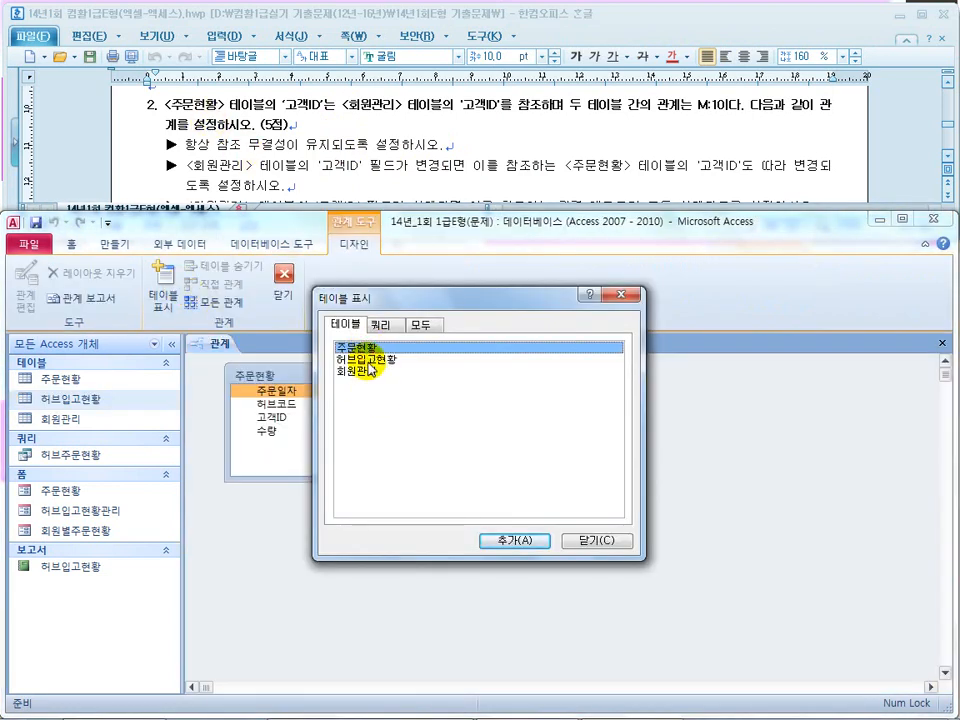
{"action": "double_click", "coordinate": [366, 373]}
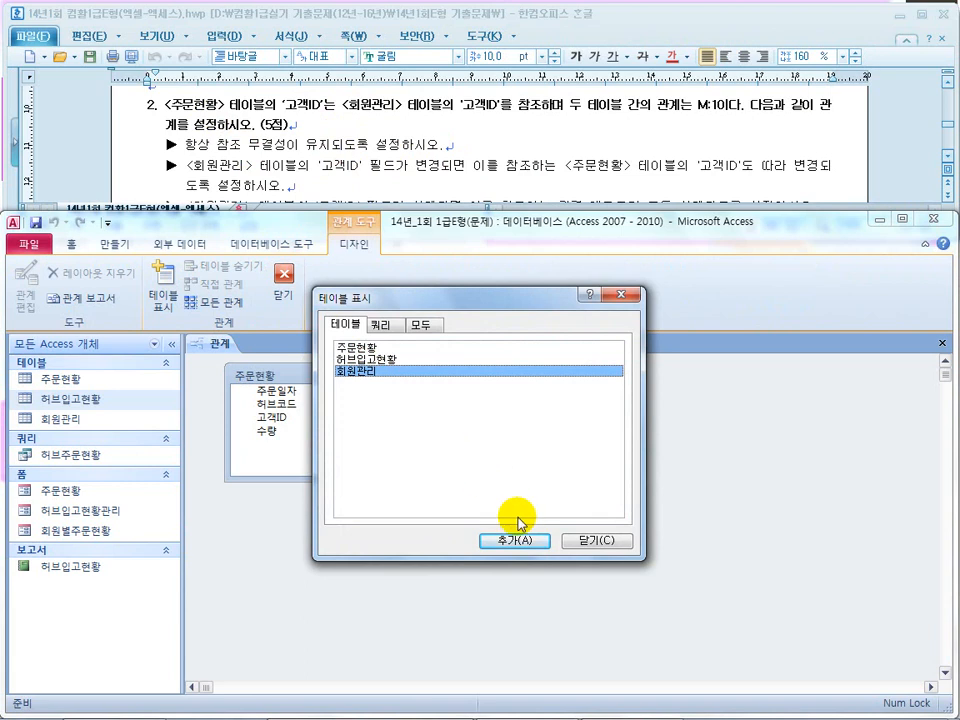
{"action": "left_click", "coordinate": [594, 540]}
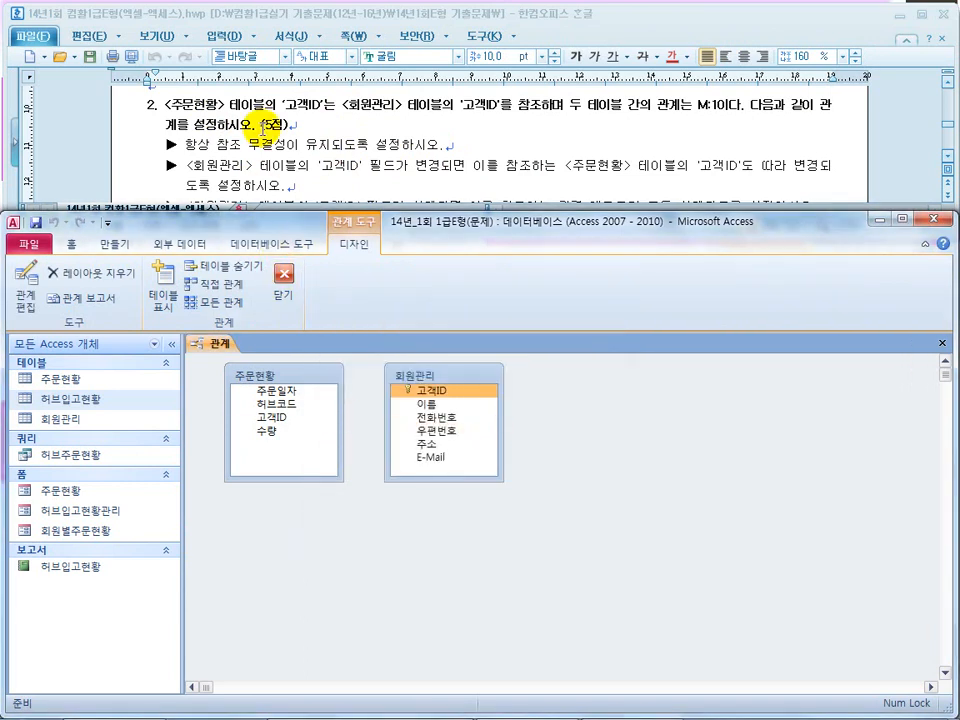
Link 회원관리's 고객ID to 주문현황's 고객ID and enforce referential integrity for the relationship
{"action": "left_click", "coordinate": [291, 418]}
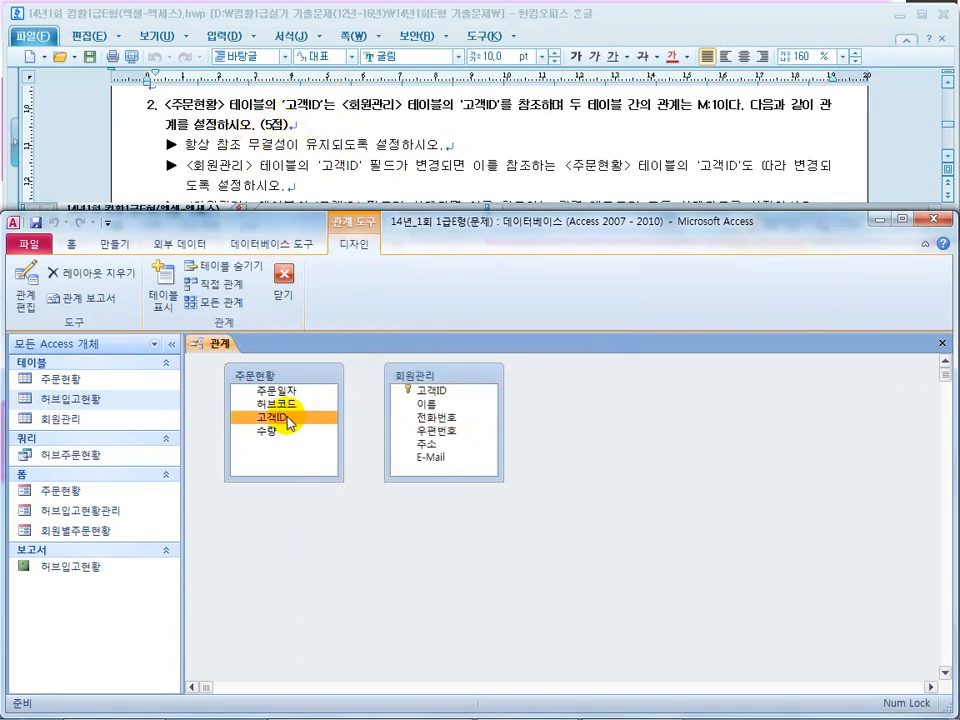
{"action": "left_click", "coordinate": [424, 390]}
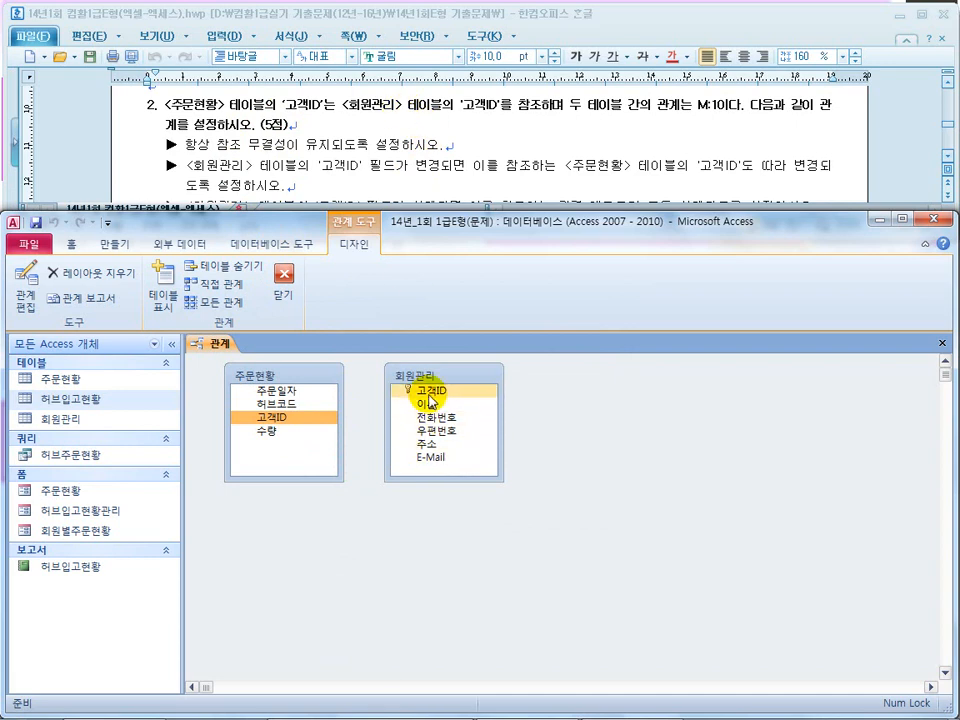
{"action": "left_click_drag", "start_coordinate": [405, 389], "coordinate": [279, 420]}
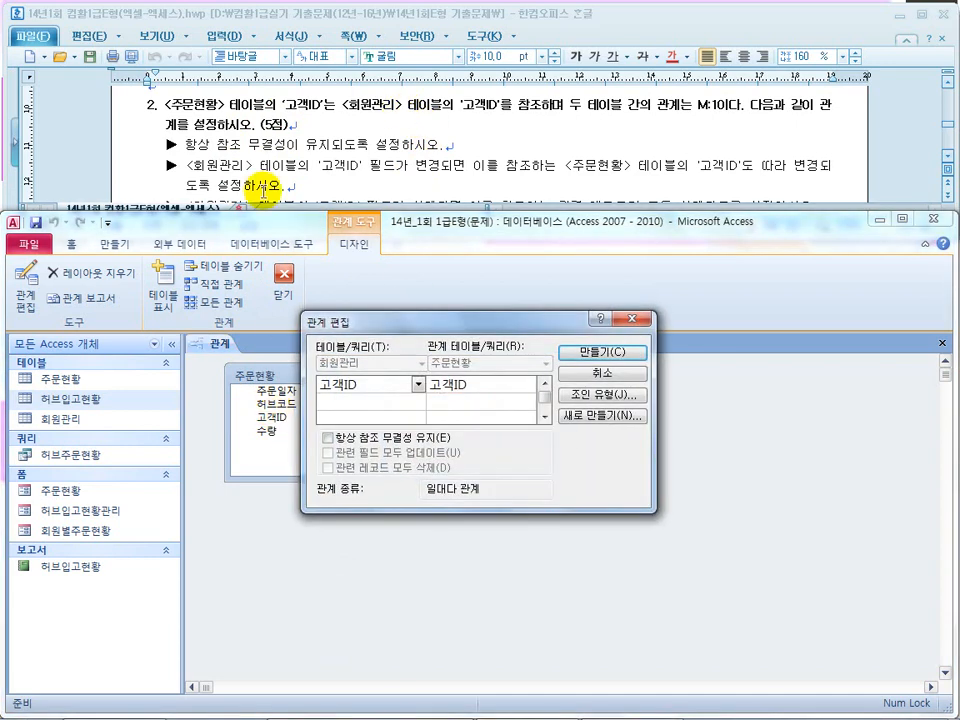
{"action": "left_click", "coordinate": [410, 440]}
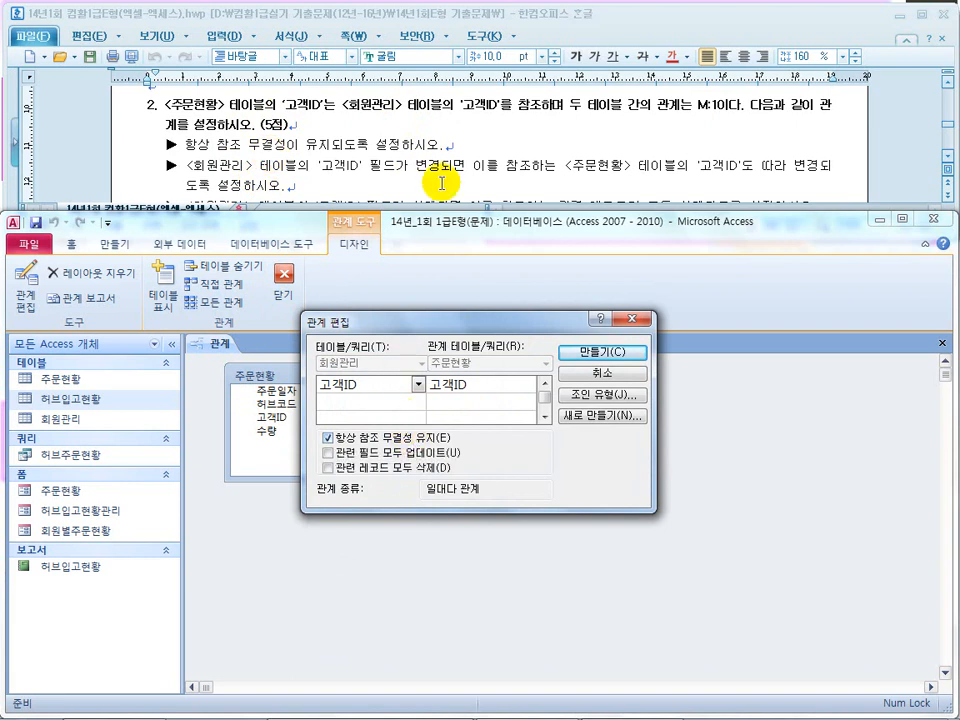
Check the update and delete rules in the exam document, enable cascading updates and deletes in Access, and create the relationship
{"action": "left_click", "coordinate": [389, 166]}
{"action": "scroll", "coordinate": [389, 166], "scroll_direction": "down", "scroll_amount": 1}
{"action": "left_click_drag", "start_coordinate": [800, 100], "coordinate": [497, 118]}
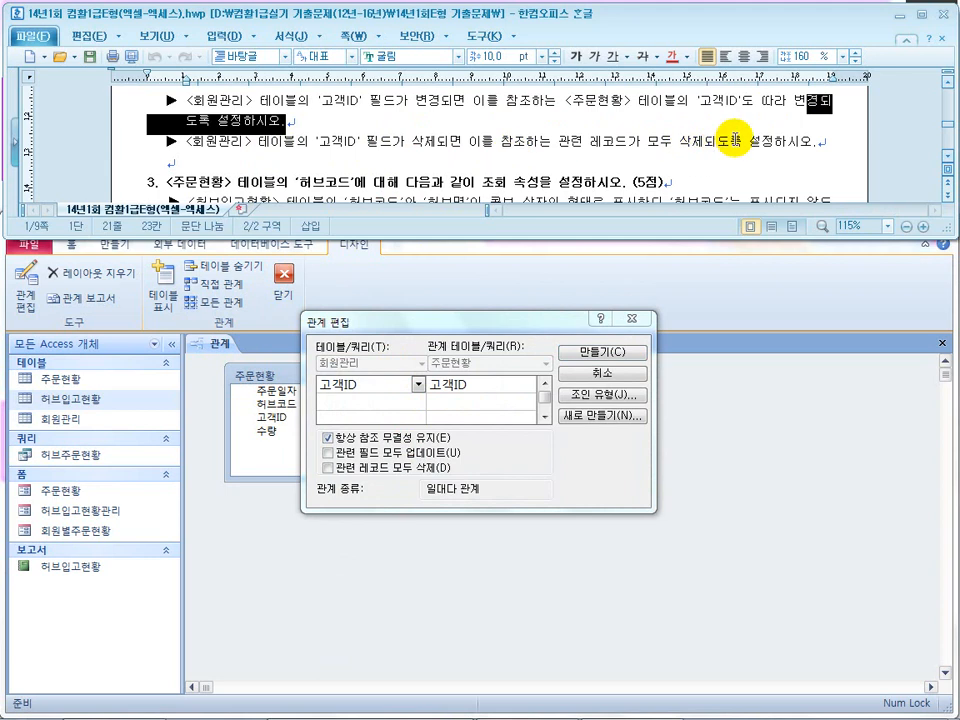
{"action": "left_click_drag", "start_coordinate": [730, 141], "coordinate": [650, 141]}
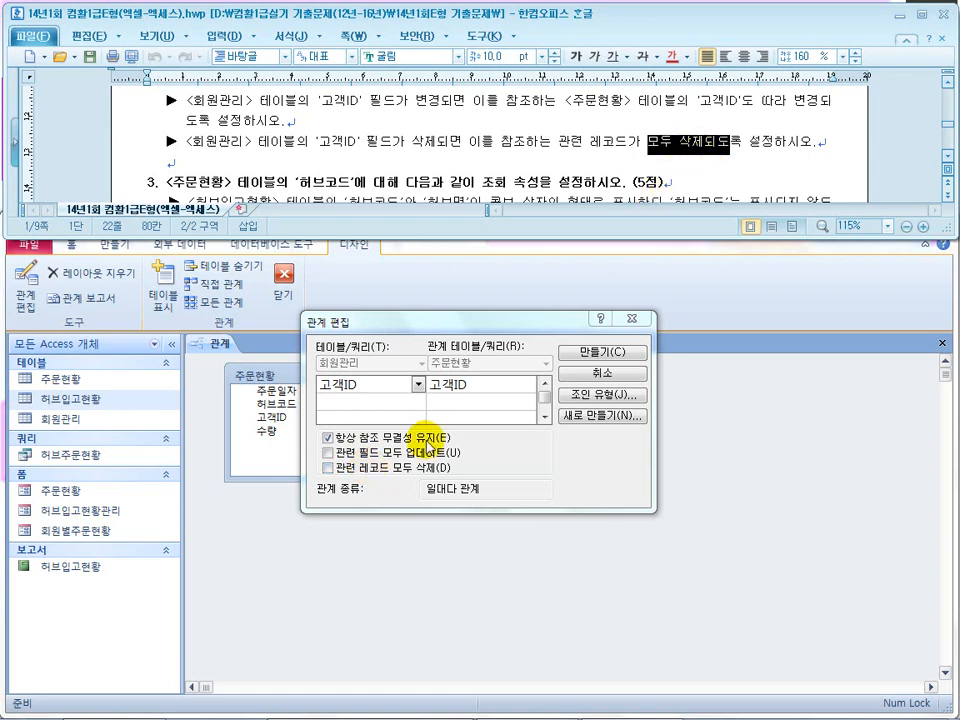
{"action": "left_click", "coordinate": [327, 453]}
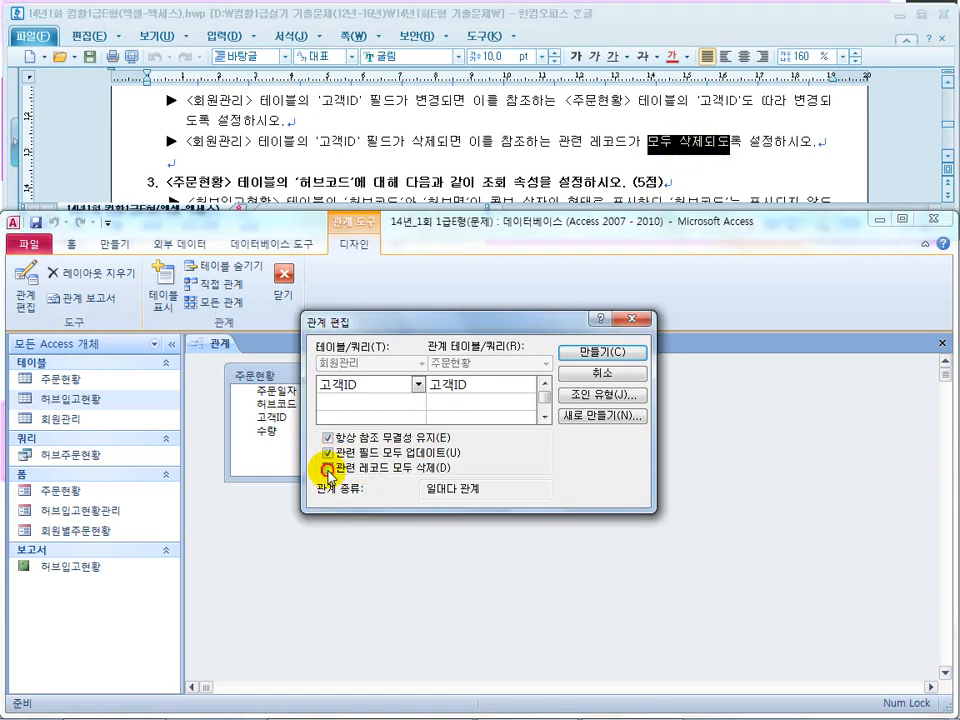
{"action": "left_click", "coordinate": [576, 354]}
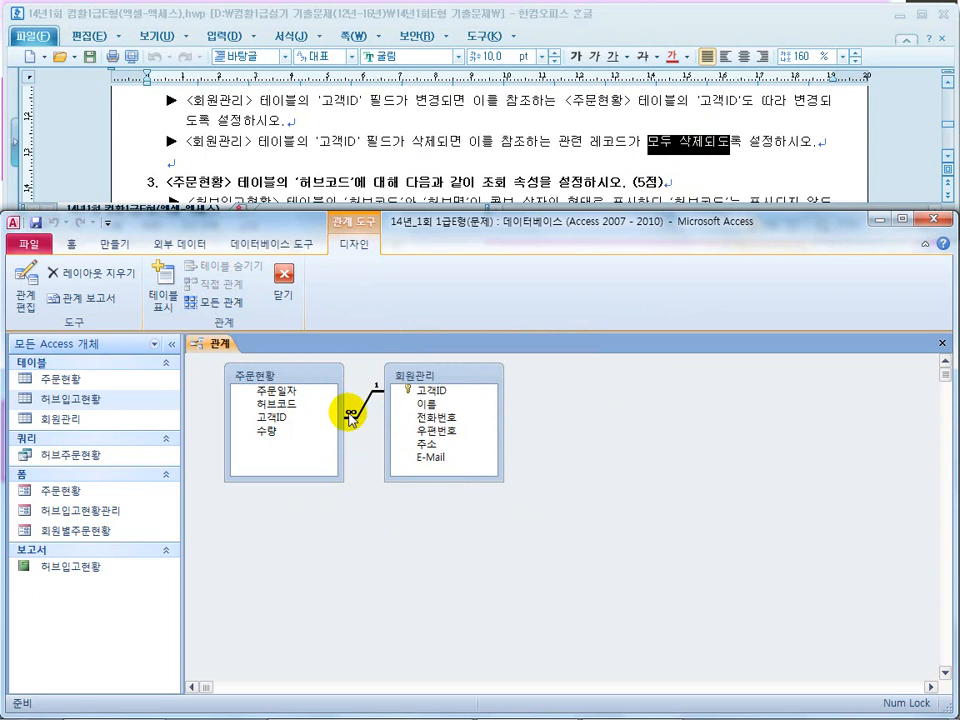
Recheck task 2's M:1 requirement in the exam document and close the Relationships window in Access
{"action": "left_click", "coordinate": [430, 156]}
{"action": "scroll", "coordinate": [431, 156], "scroll_direction": "up", "scroll_amount": 3}
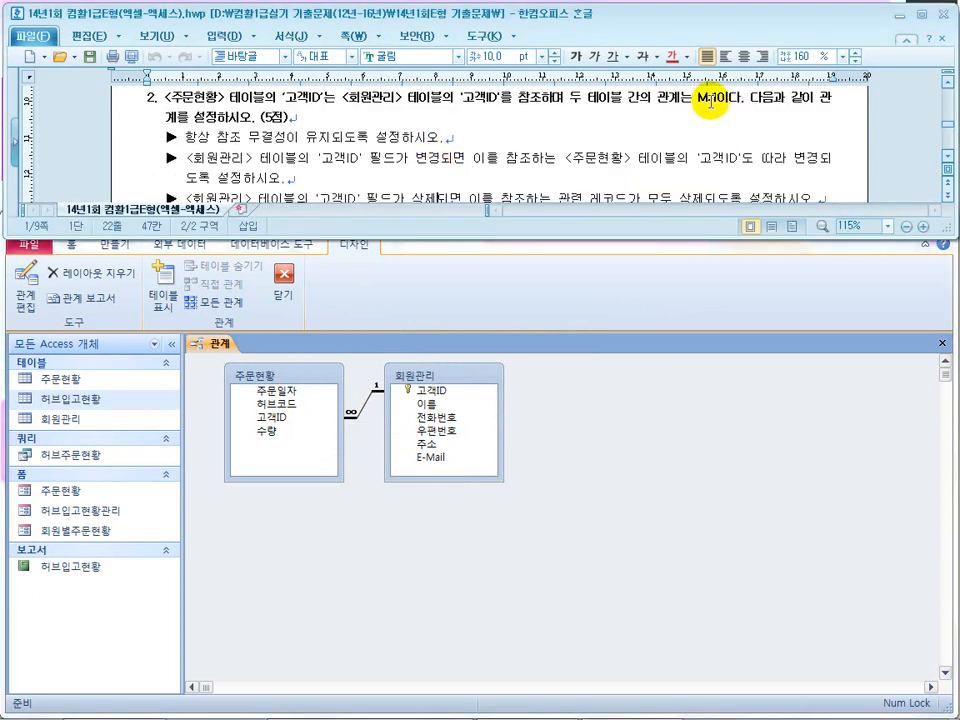
{"action": "scroll", "coordinate": [634, 129], "scroll_direction": "down", "scroll_amount": 5}
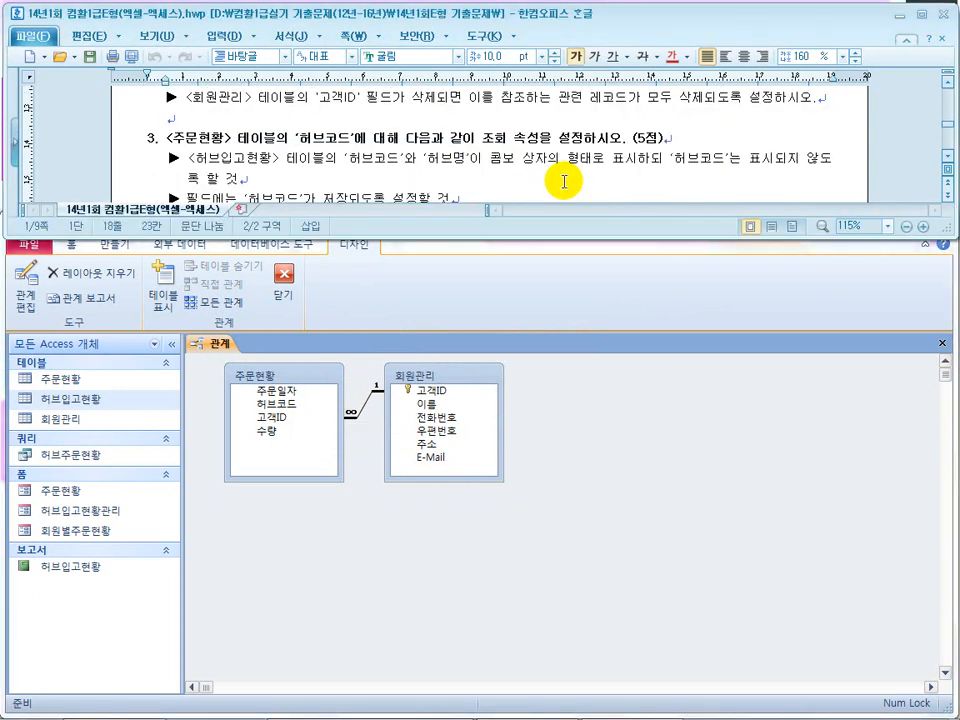
{"action": "left_click", "coordinate": [285, 288]}
{"action": "left_click", "coordinate": [285, 288]}
{"action": "left_click", "coordinate": [389, 409]}
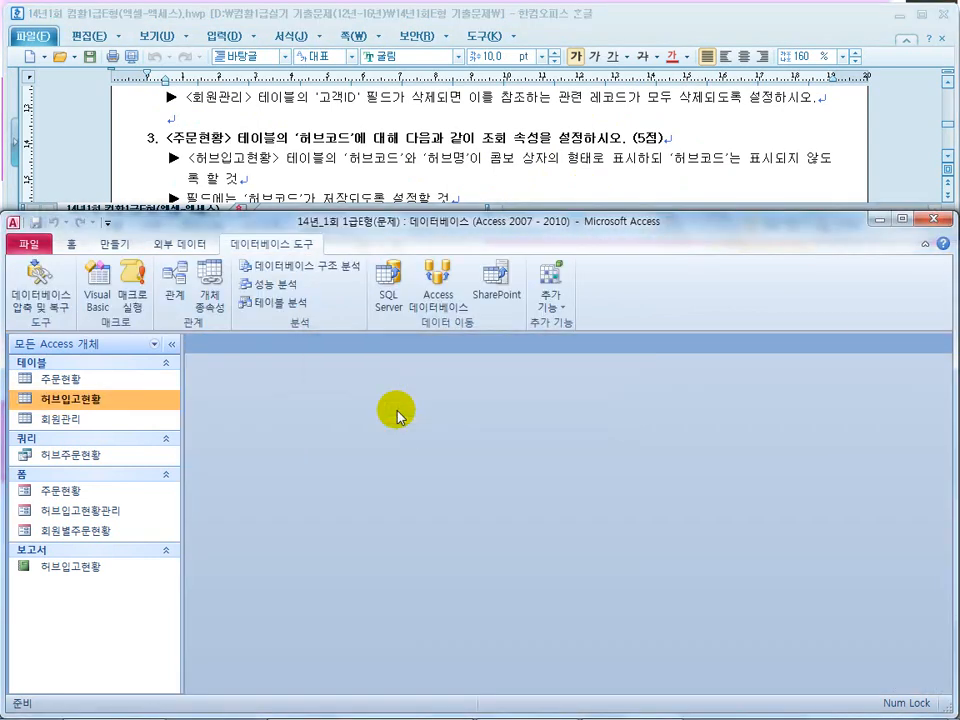
Open the 주문현황 table named in task 3 in design view and show the lookup properties of its 허브코드 field
{"action": "left_click_drag", "start_coordinate": [232, 137], "coordinate": [350, 137]}
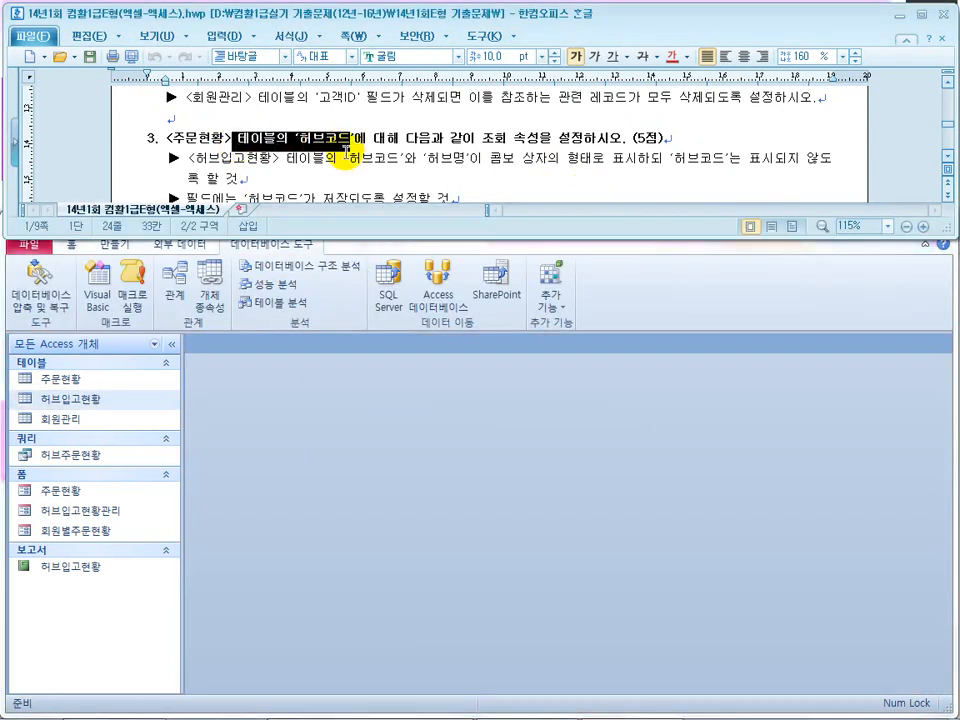
{"action": "left_click", "coordinate": [313, 410]}
{"action": "right_click", "coordinate": [66, 380]}
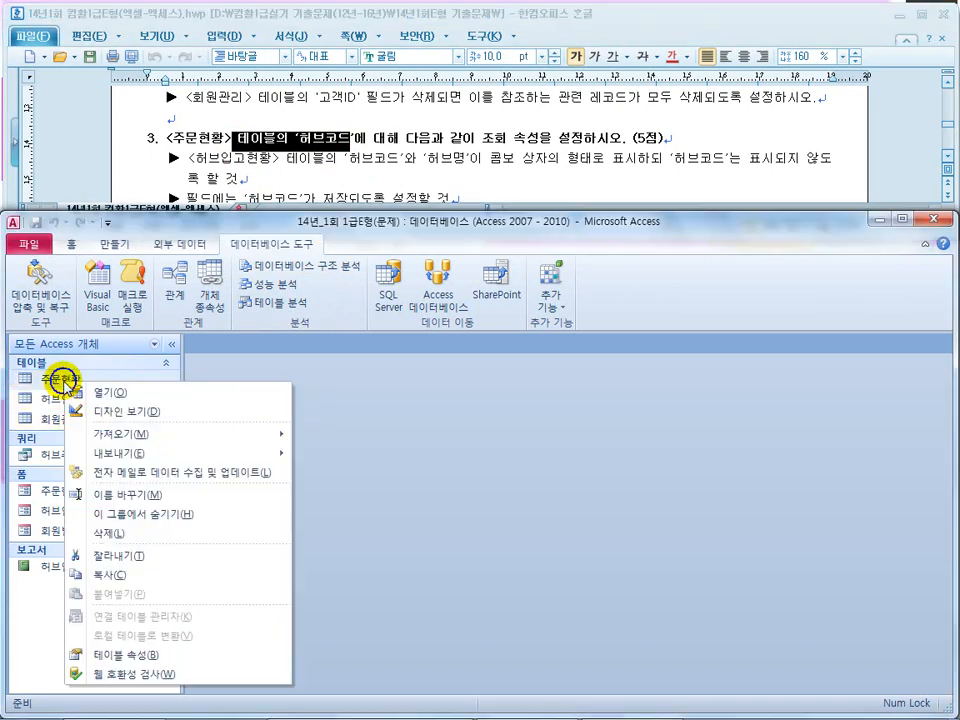
{"action": "left_click", "coordinate": [107, 411]}
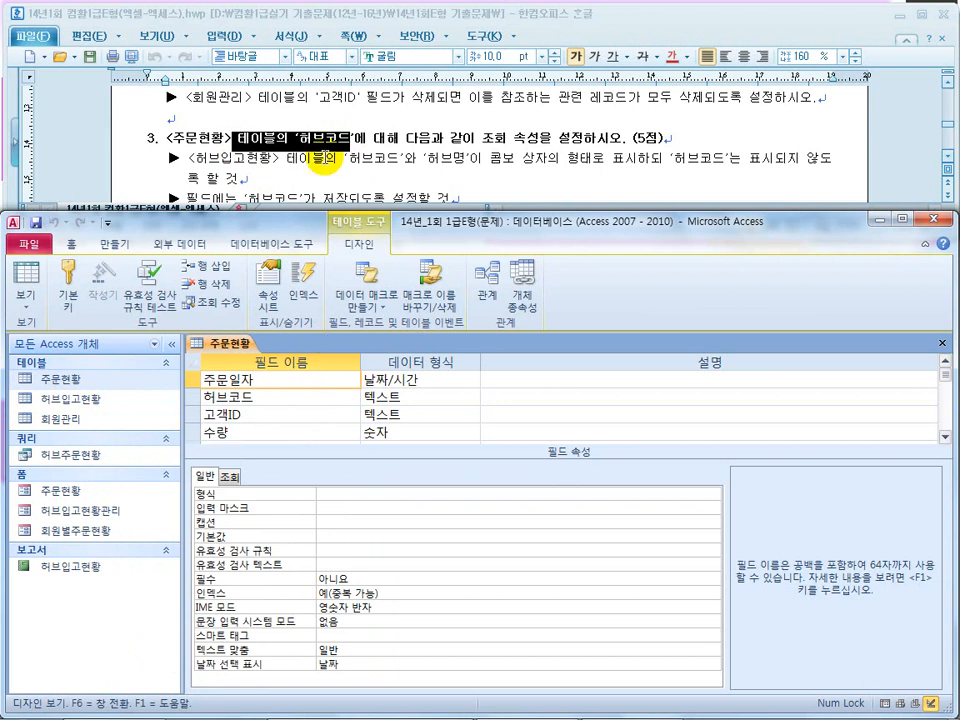
{"action": "left_click", "coordinate": [276, 397]}
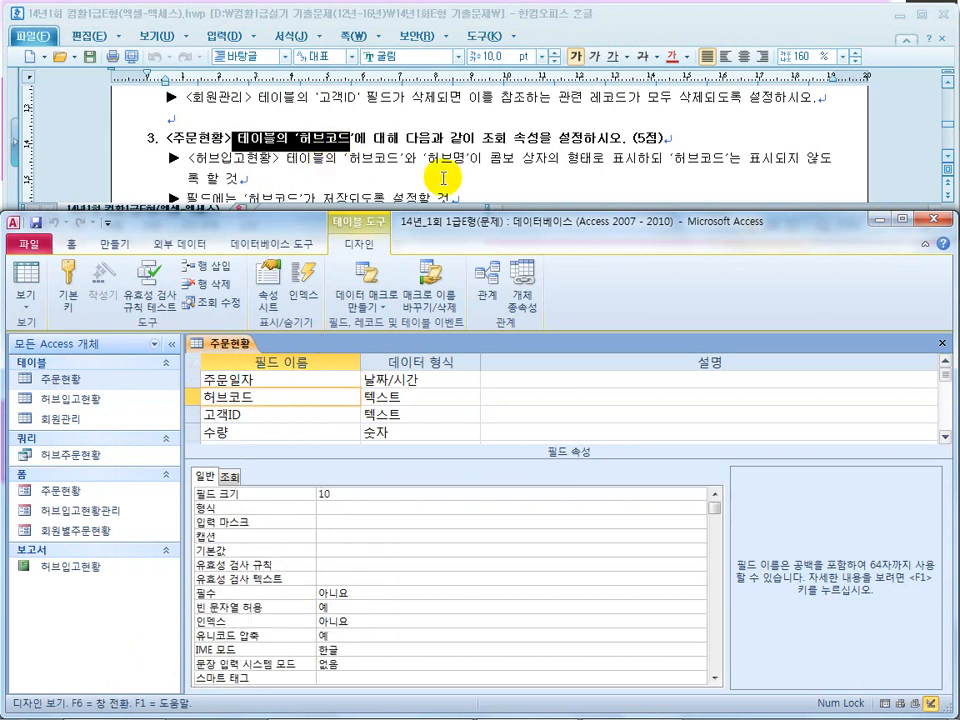
{"action": "left_click", "coordinate": [230, 477]}
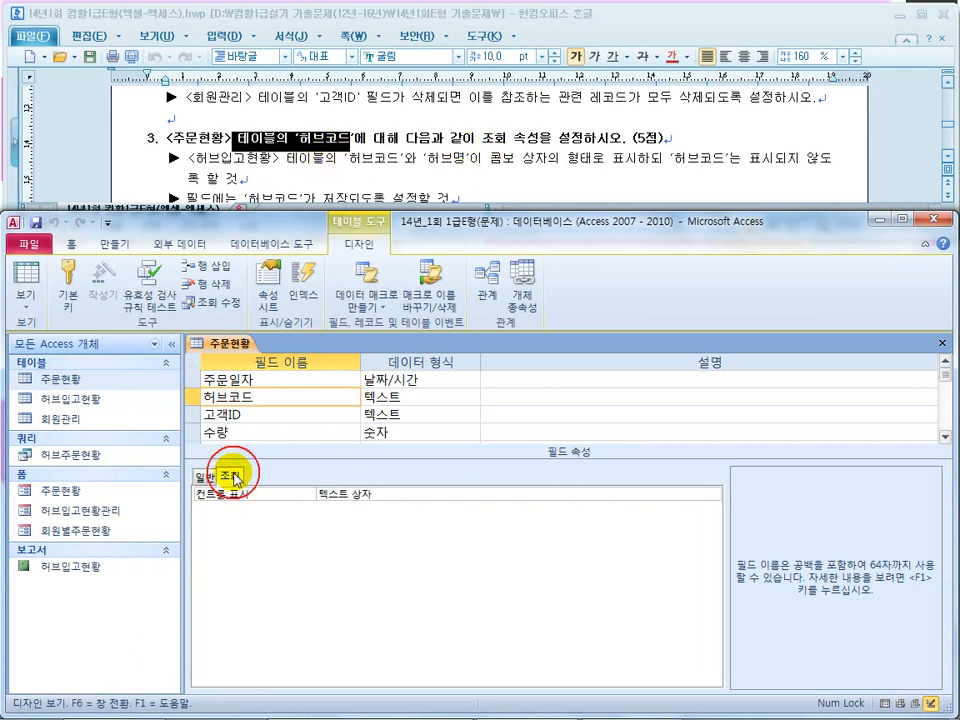
Read task 3's lookup requirements in the exam document and set 허브코드's display control to 콤보 상자 in Access
{"action": "left_click", "coordinate": [949, 157]}
{"action": "left_click_drag", "start_coordinate": [722, 141], "coordinate": [689, 141]}
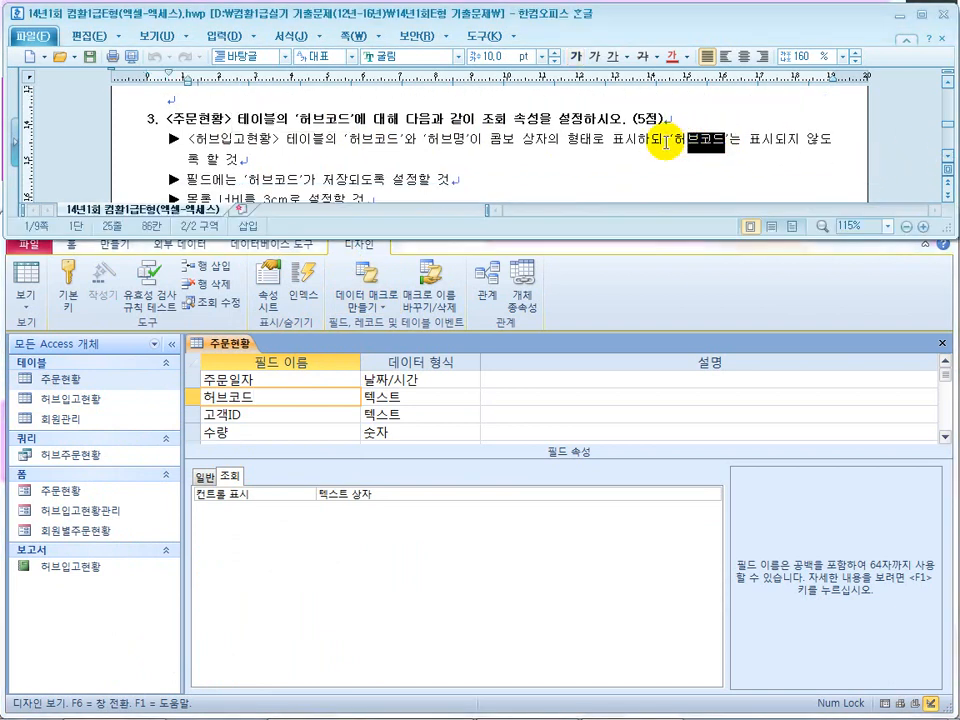
{"action": "left_click_drag", "start_coordinate": [223, 141], "coordinate": [305, 141]}
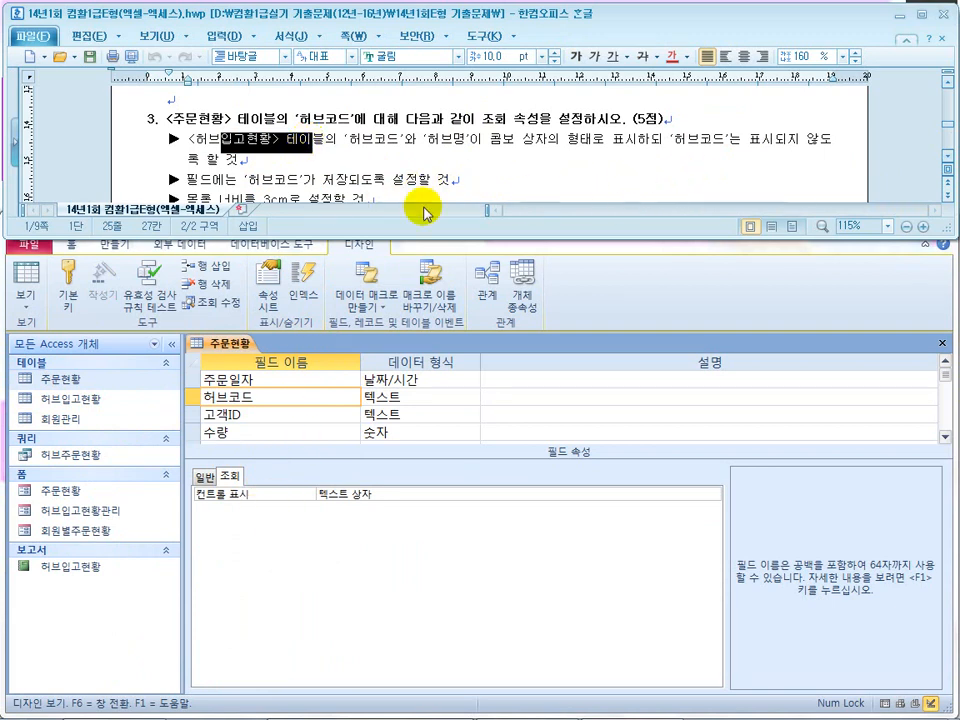
{"action": "left_click_drag", "start_coordinate": [535, 141], "coordinate": [494, 146]}
{"action": "left_click", "coordinate": [555, 496]}
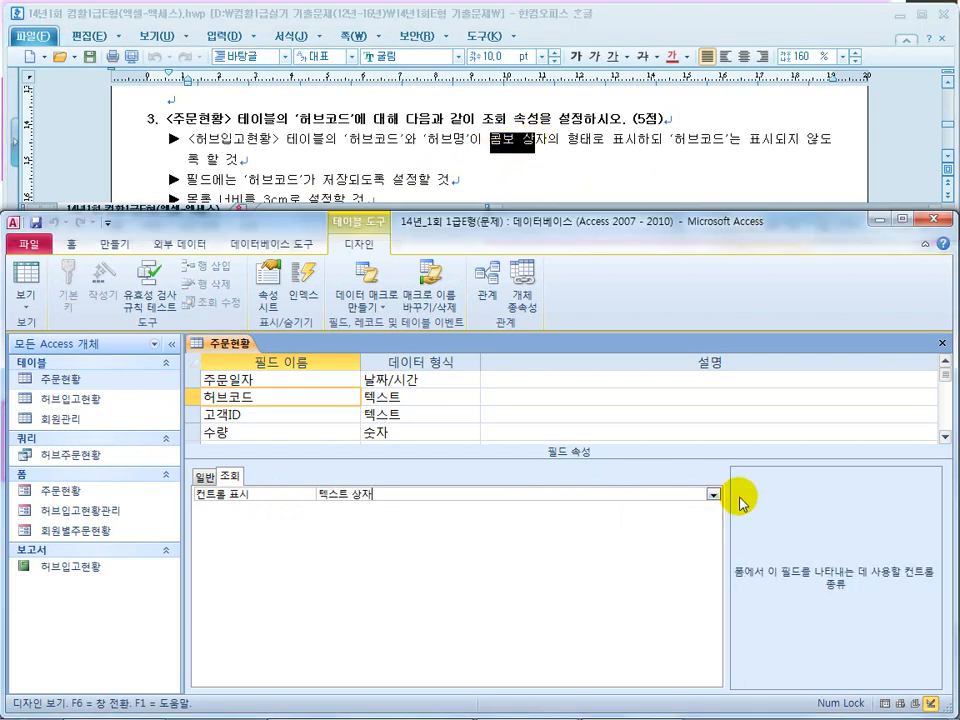
{"action": "left_click", "coordinate": [714, 494]}
{"action": "left_click", "coordinate": [619, 535]}
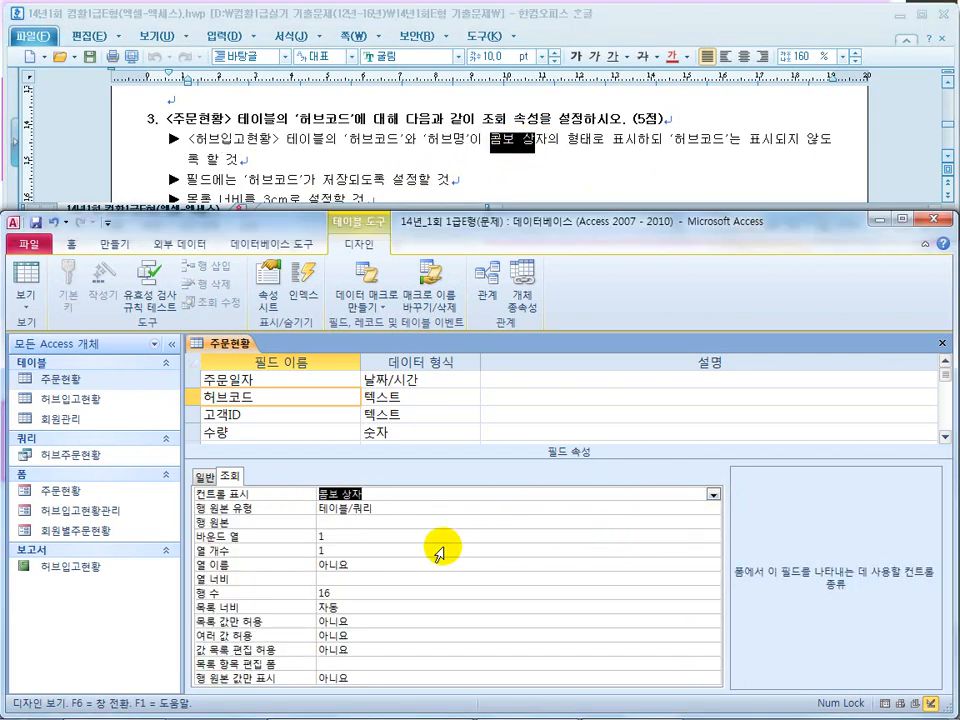
Use 테이블/쿼리 as 허브코드's row source type and open the query builder for its row source
{"action": "left_click", "coordinate": [410, 510]}
{"action": "left_click", "coordinate": [712, 509]}
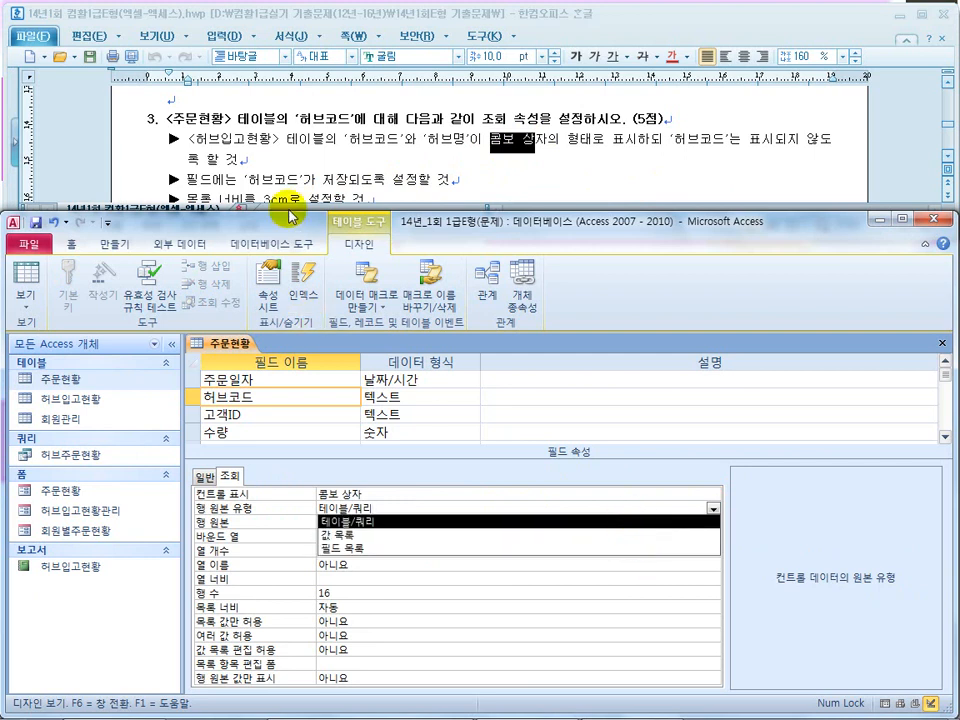
{"action": "left_click", "coordinate": [360, 522]}
{"action": "left_click", "coordinate": [360, 522]}
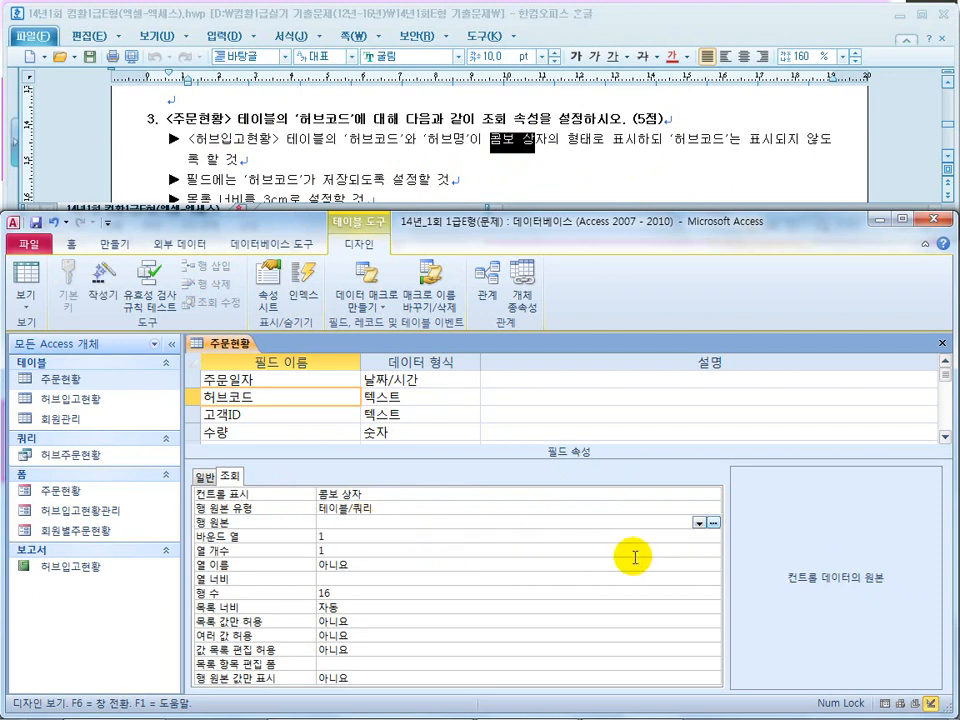
{"action": "left_click", "coordinate": [713, 522]}
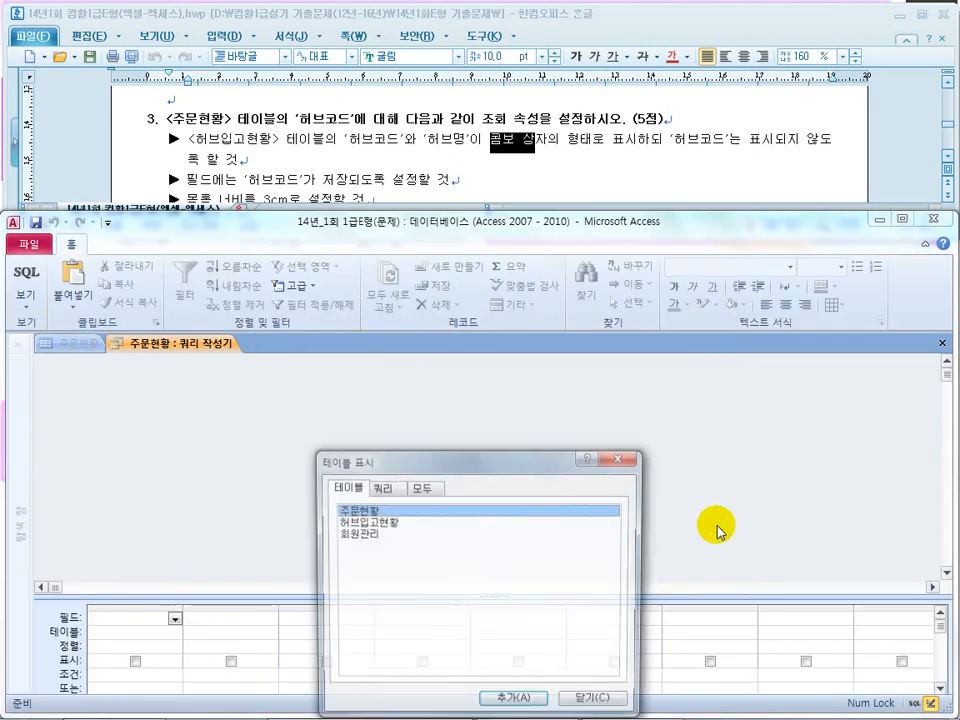
Build the row source query from 허브입고현황 with the 허브코드 and 허브명 fields and save it to the property
{"action": "double_click", "coordinate": [365, 522]}
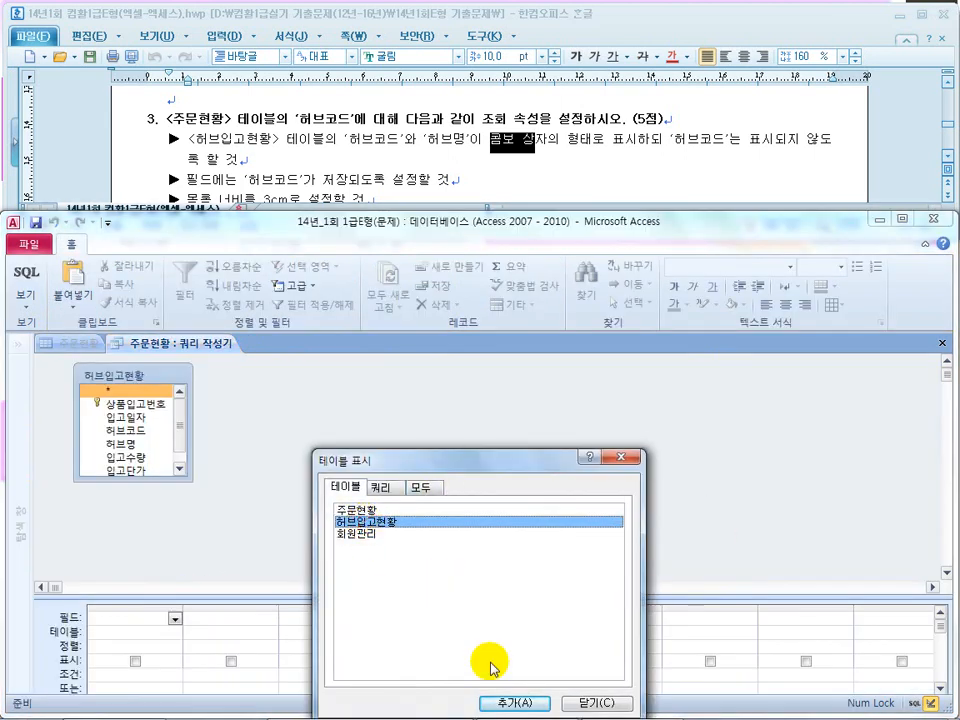
{"action": "left_click", "coordinate": [588, 701]}
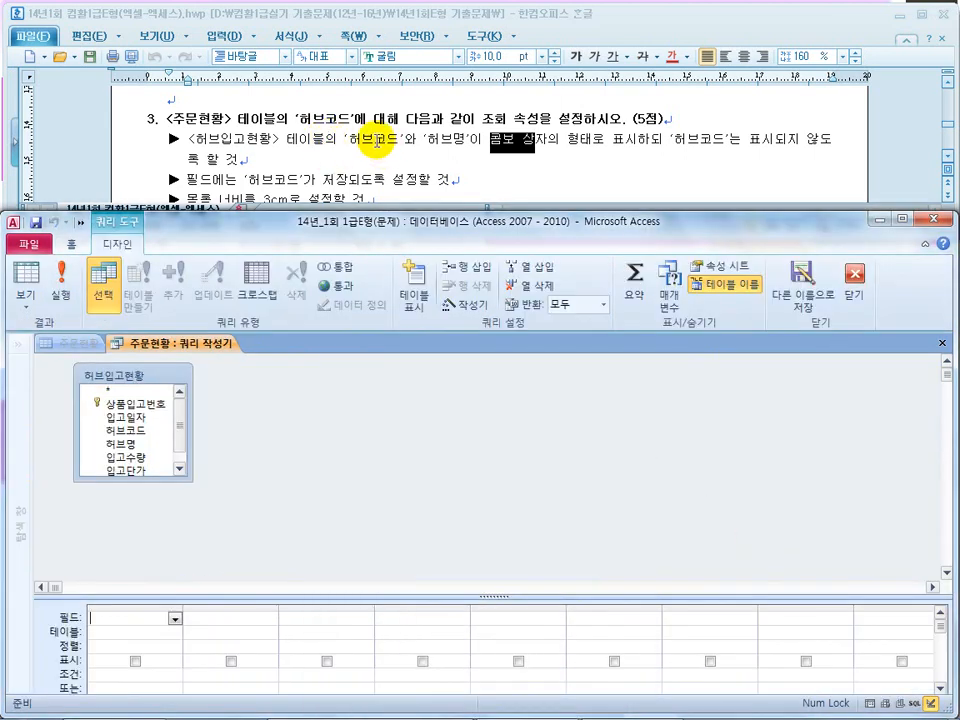
{"action": "double_click", "coordinate": [141, 431]}
{"action": "double_click", "coordinate": [133, 444]}
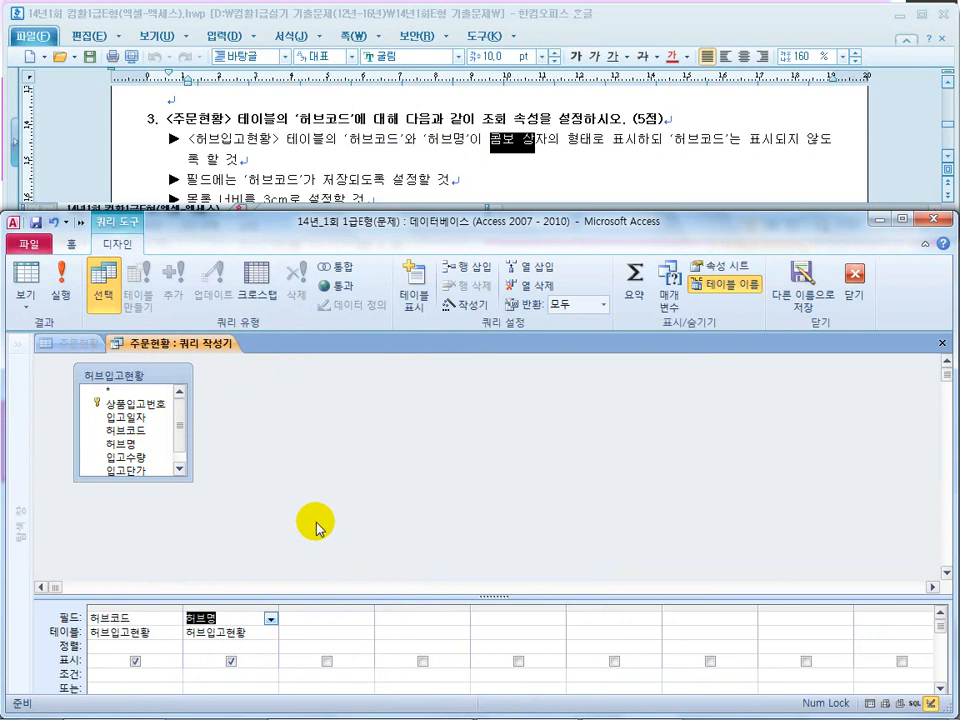
{"action": "left_click", "coordinate": [853, 285]}
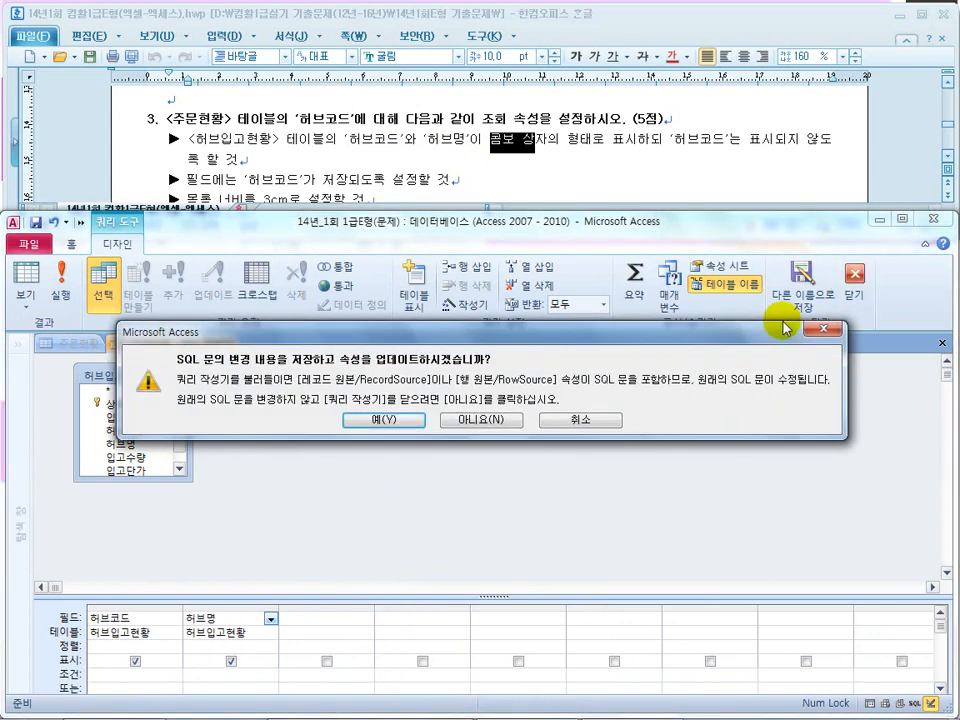
{"action": "left_click", "coordinate": [370, 419]}
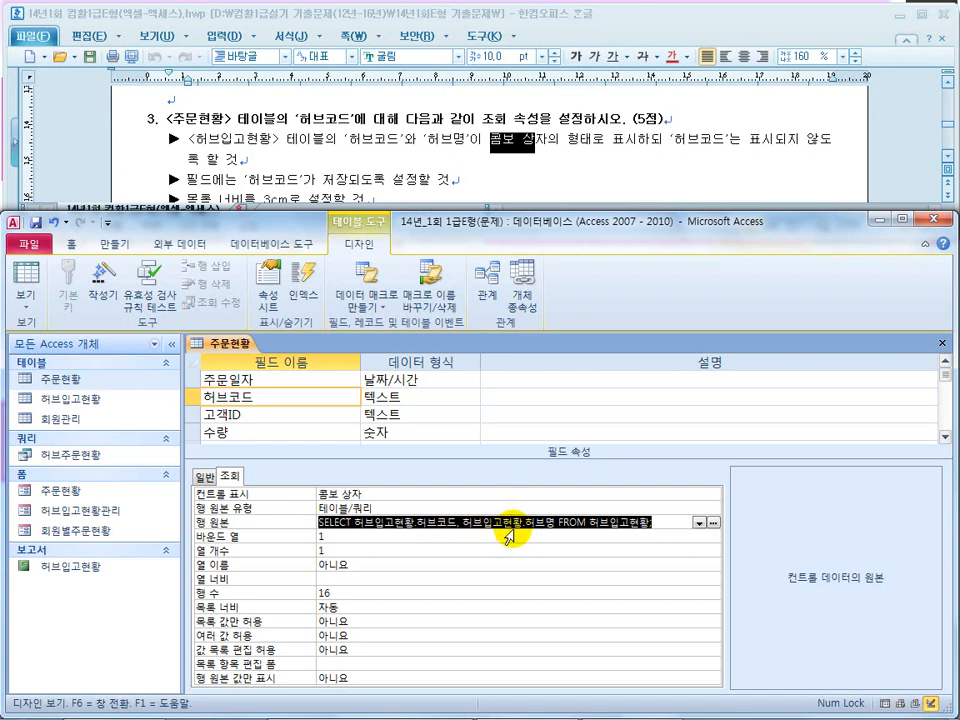
Check which field must be stored in the exam document, keep bound column 1, and set 허브코드's column count to 2
{"action": "left_click_drag", "start_coordinate": [335, 180], "coordinate": [248, 180]}
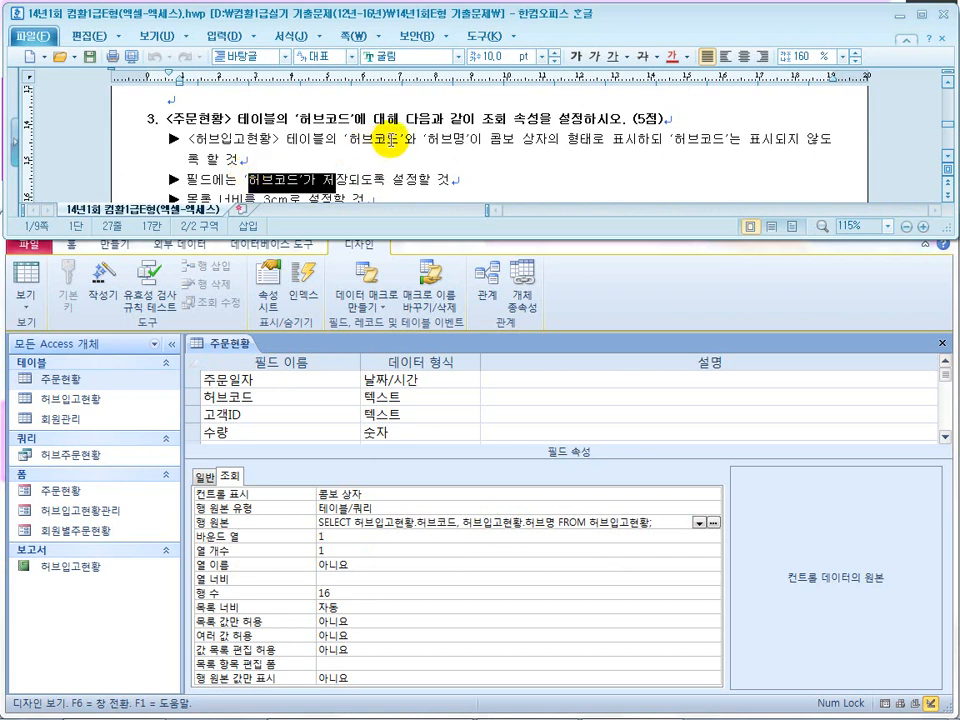
{"action": "left_click_drag", "start_coordinate": [386, 141], "coordinate": [367, 145]}
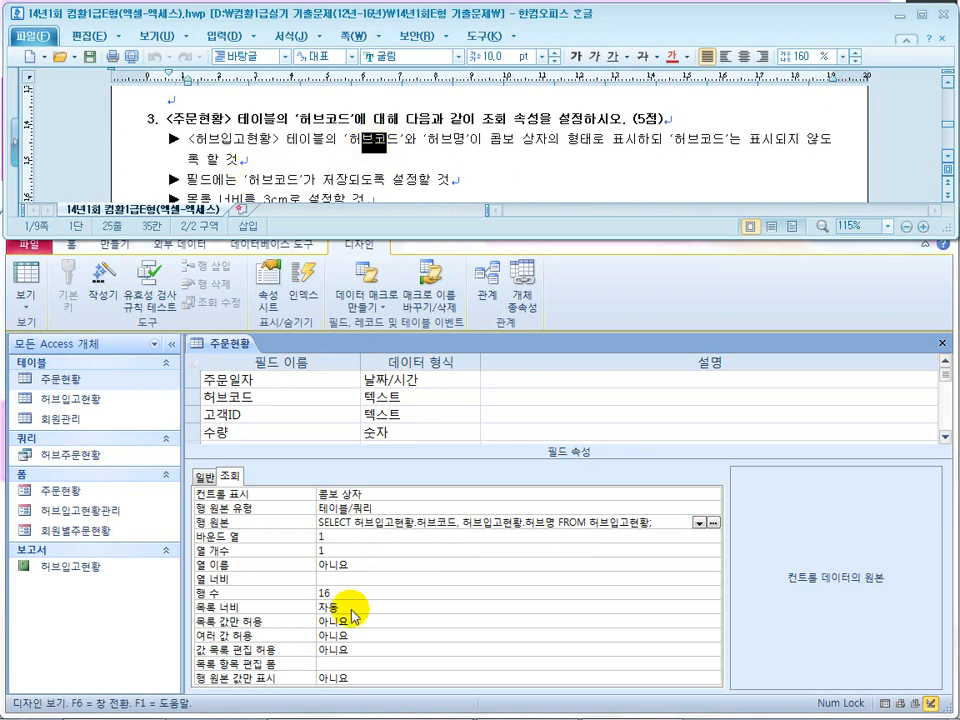
{"action": "left_click", "coordinate": [318, 537]}
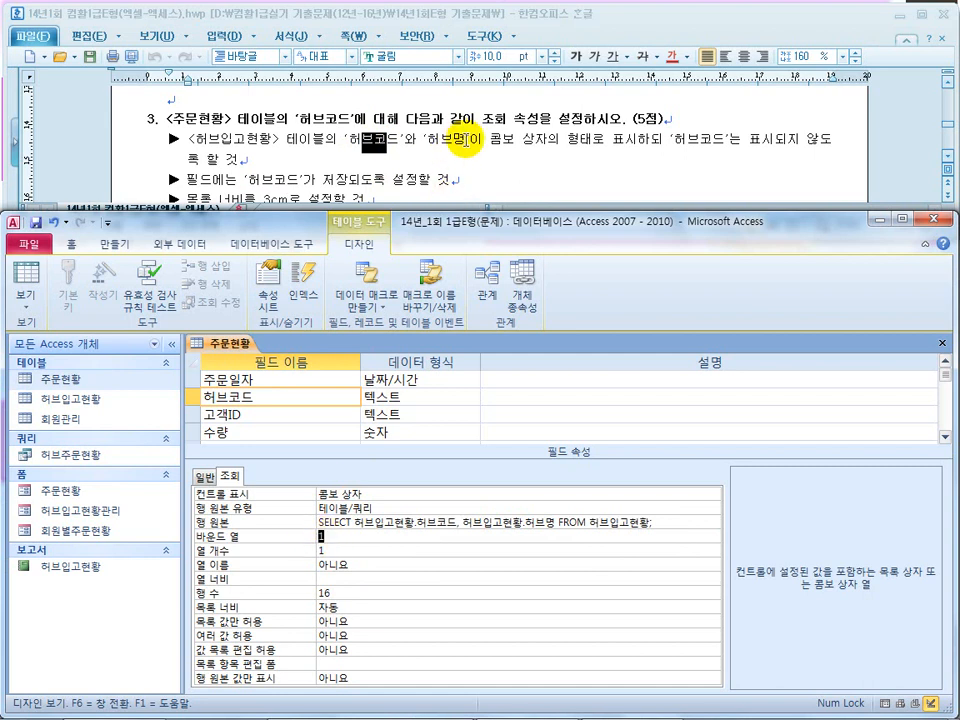
{"action": "left_click", "coordinate": [337, 548]}
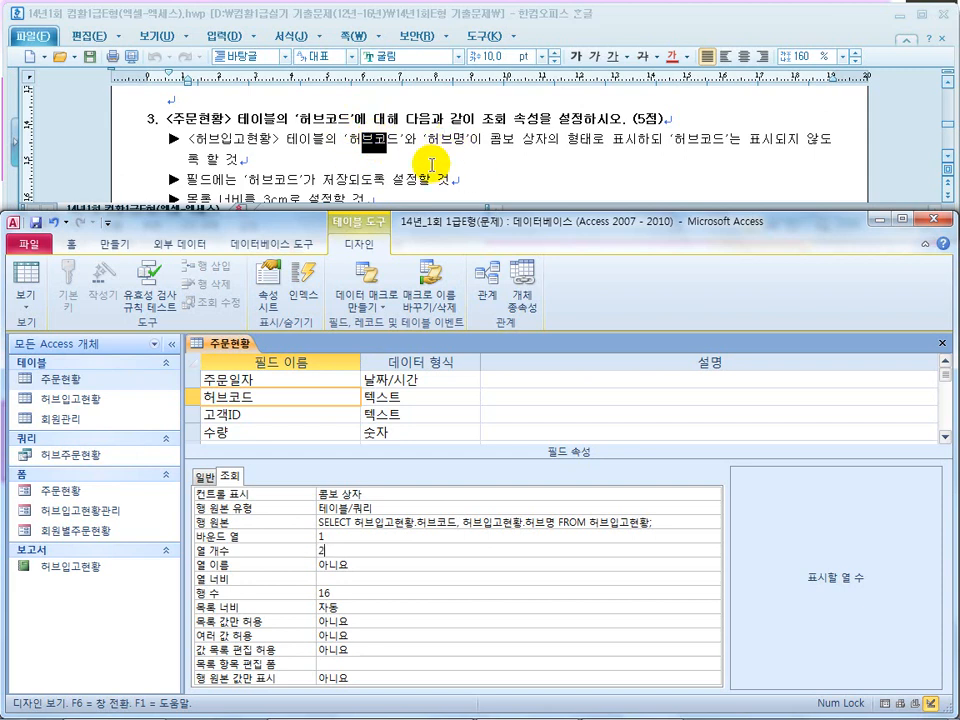
{"action": "key", "text": "Return"}
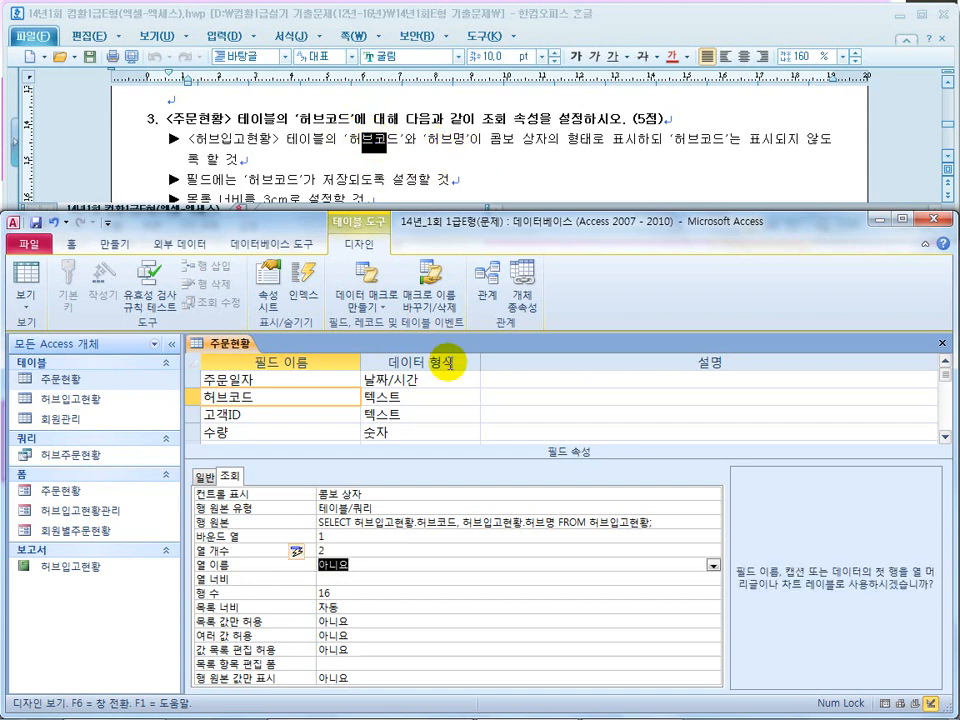
{"action": "left_click", "coordinate": [326, 550]}
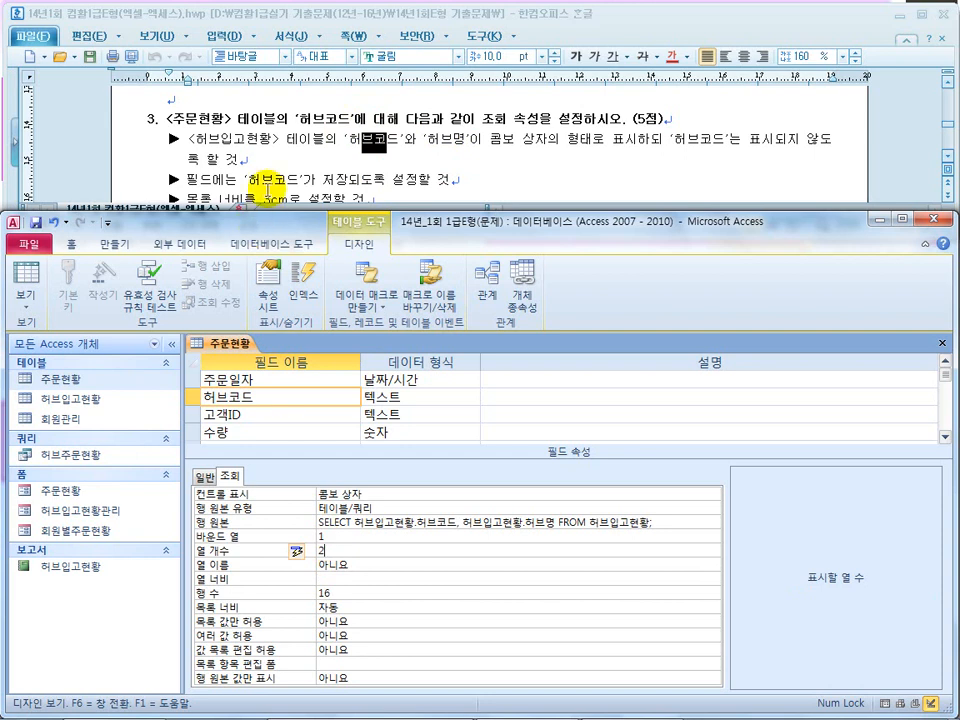
Check the list width requirement in the exam document and set 허브코드's list width to 3cm in Access
{"action": "left_click", "coordinate": [249, 199]}
{"action": "scroll", "coordinate": [205, 130], "scroll_direction": "down", "scroll_amount": 2}
{"action": "left_click_drag", "start_coordinate": [215, 138], "coordinate": [321, 167]}
{"action": "scroll", "coordinate": [335, 180], "scroll_direction": "up", "scroll_amount": 2}
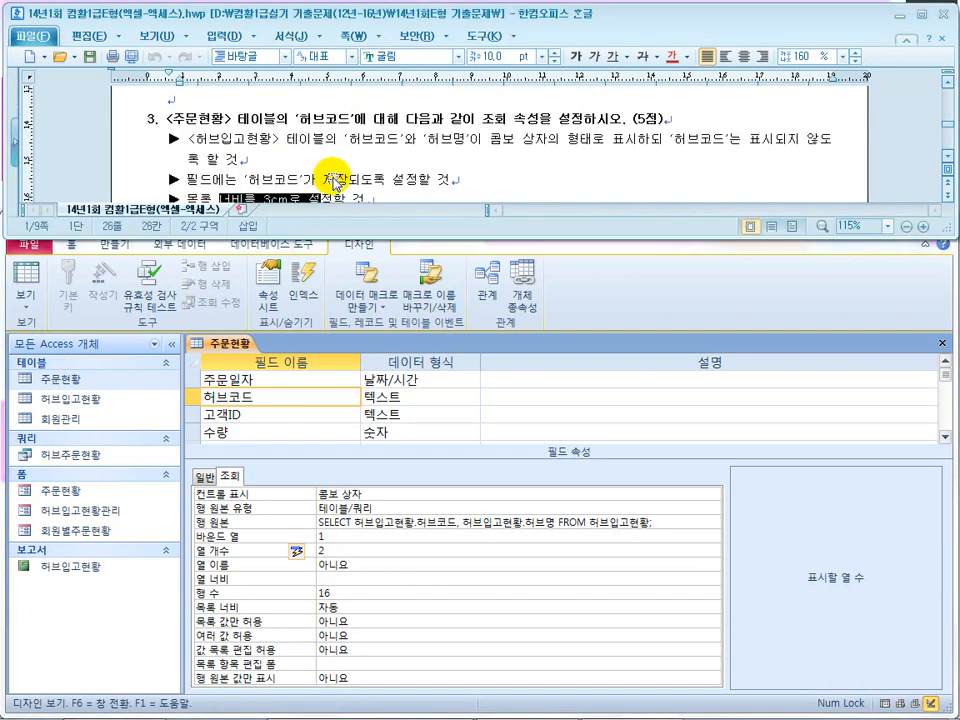
{"action": "left_click", "coordinate": [343, 607]}
{"action": "left_click", "coordinate": [292, 609]}
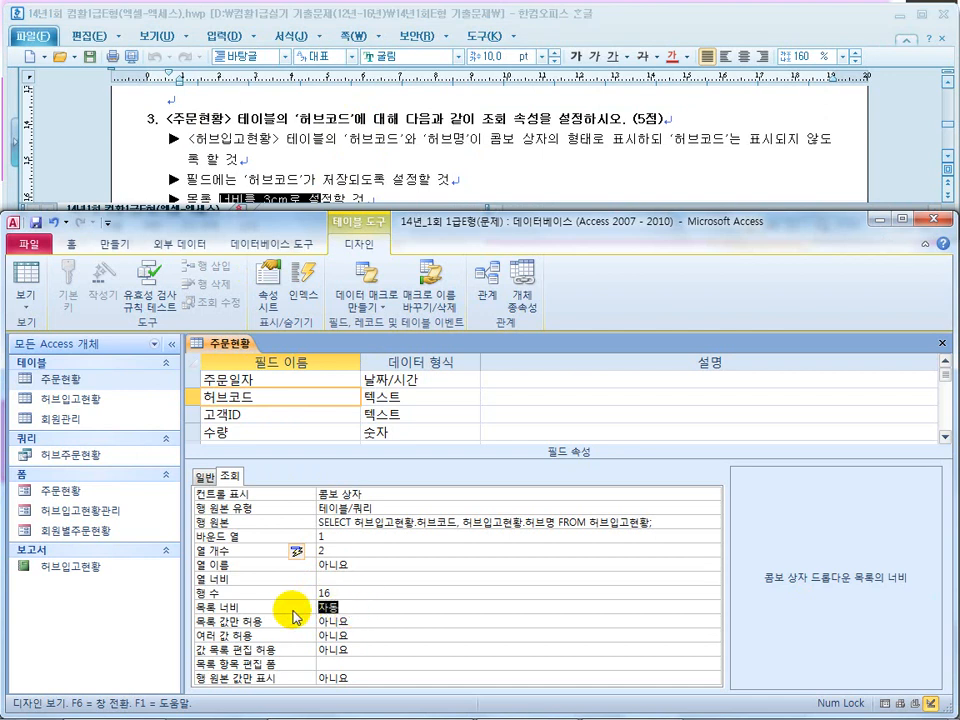
{"action": "type", "text": "3"}
{"action": "key", "text": "Return"}
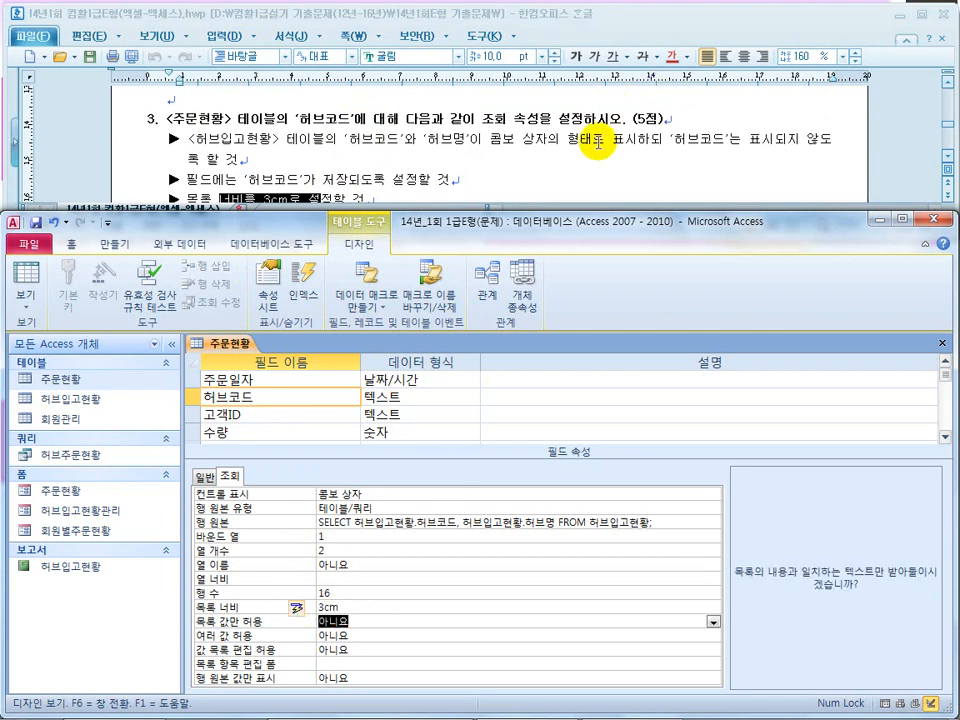
Reread the 허브코드 display requirement, save the 주문현황 table, and inspect the first record's 허브코드 list in Datasheet view
{"action": "left_click_drag", "start_coordinate": [650, 143], "coordinate": [479, 148]}
{"action": "left_click_drag", "start_coordinate": [688, 140], "coordinate": [820, 138]}
{"action": "left_click_drag", "start_coordinate": [187, 161], "coordinate": [266, 160]}
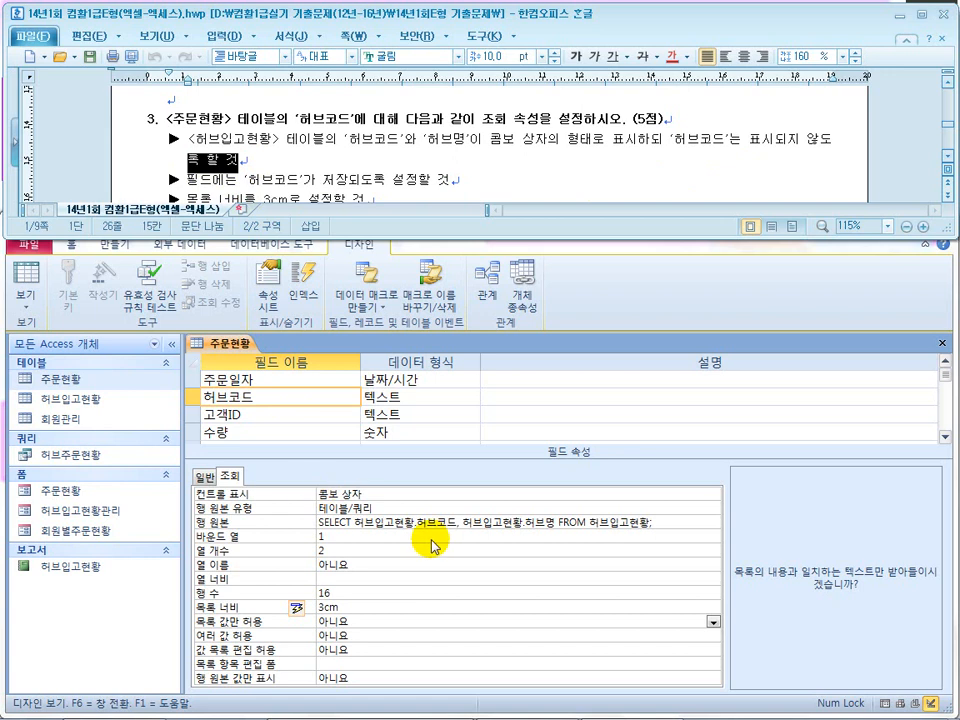
{"action": "left_click", "coordinate": [24, 276]}
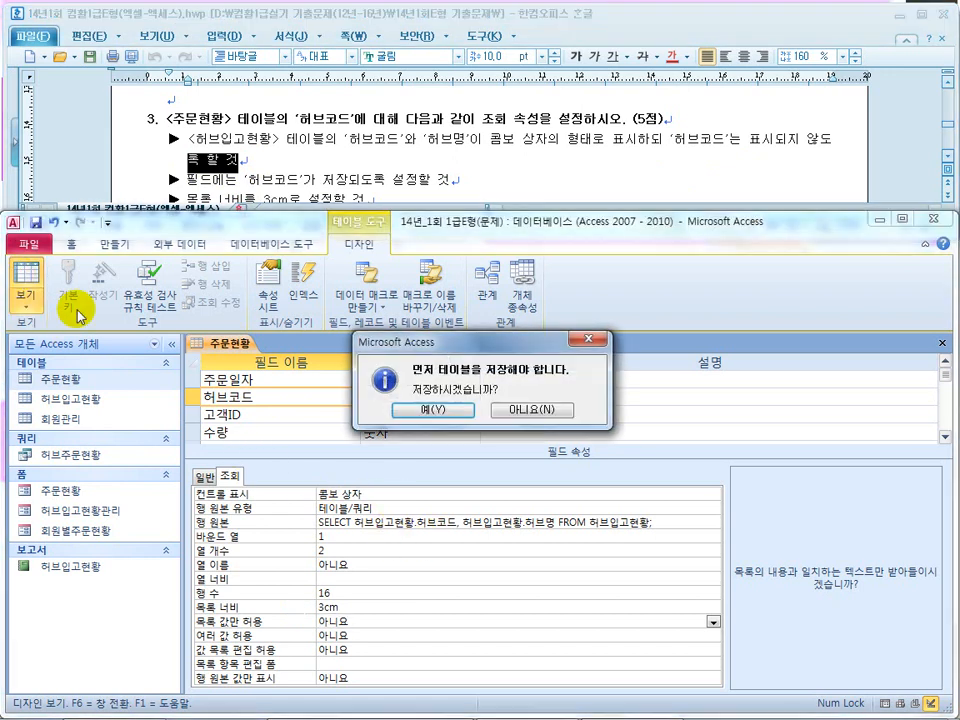
{"action": "left_click", "coordinate": [440, 411]}
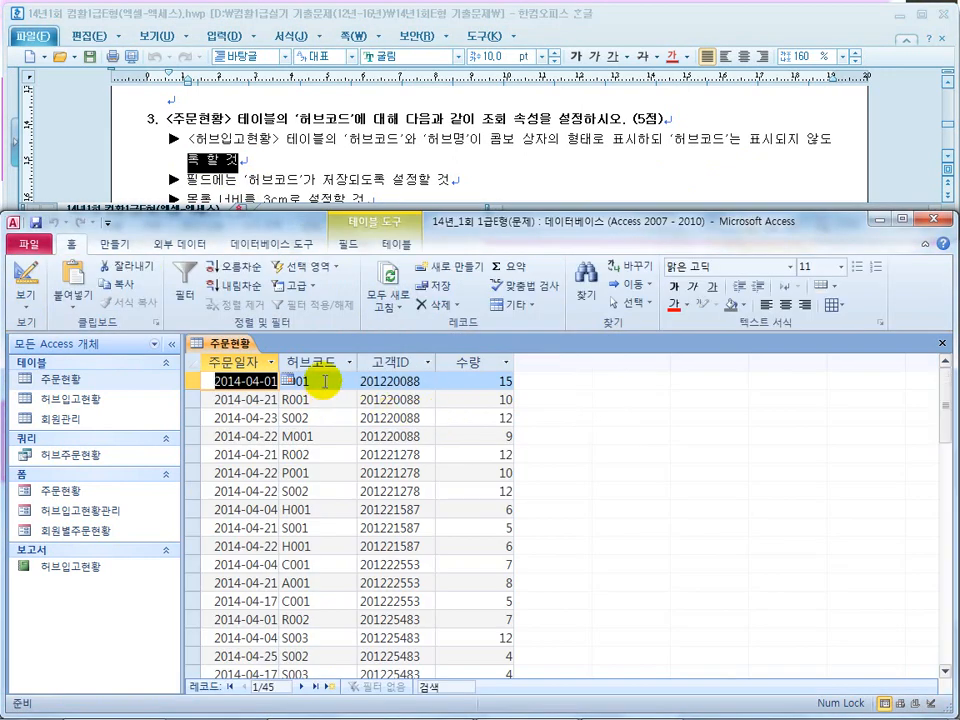
{"action": "left_click", "coordinate": [347, 381]}
{"action": "left_click", "coordinate": [350, 381]}
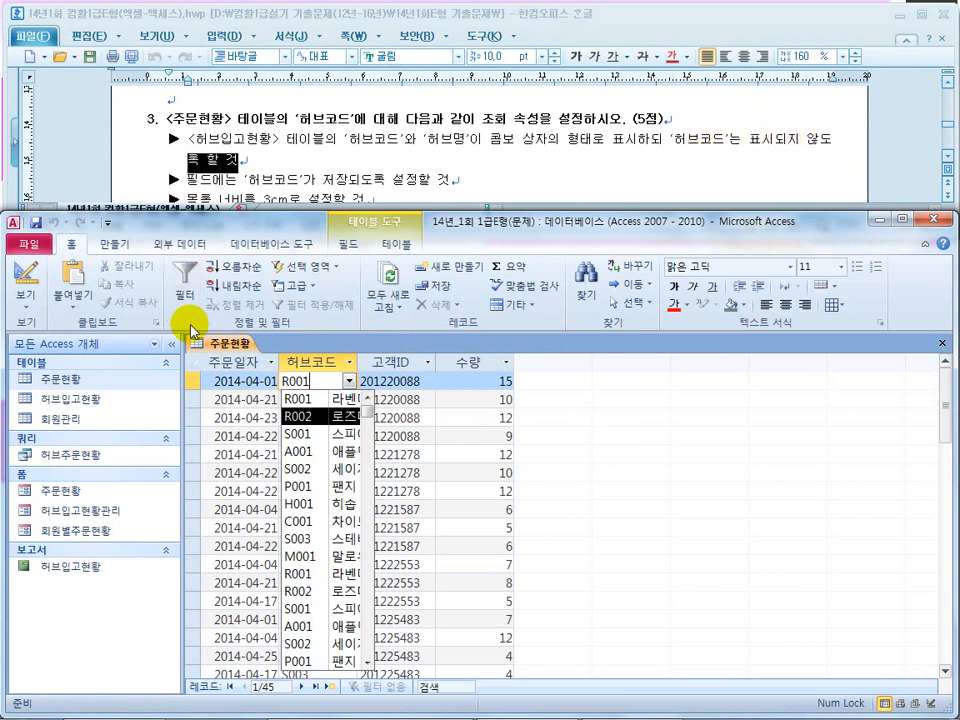
Return to Design view, set 허브코드's column widths to 0cm;3cm, and compare them with its list width
{"action": "left_click", "coordinate": [25, 276]}
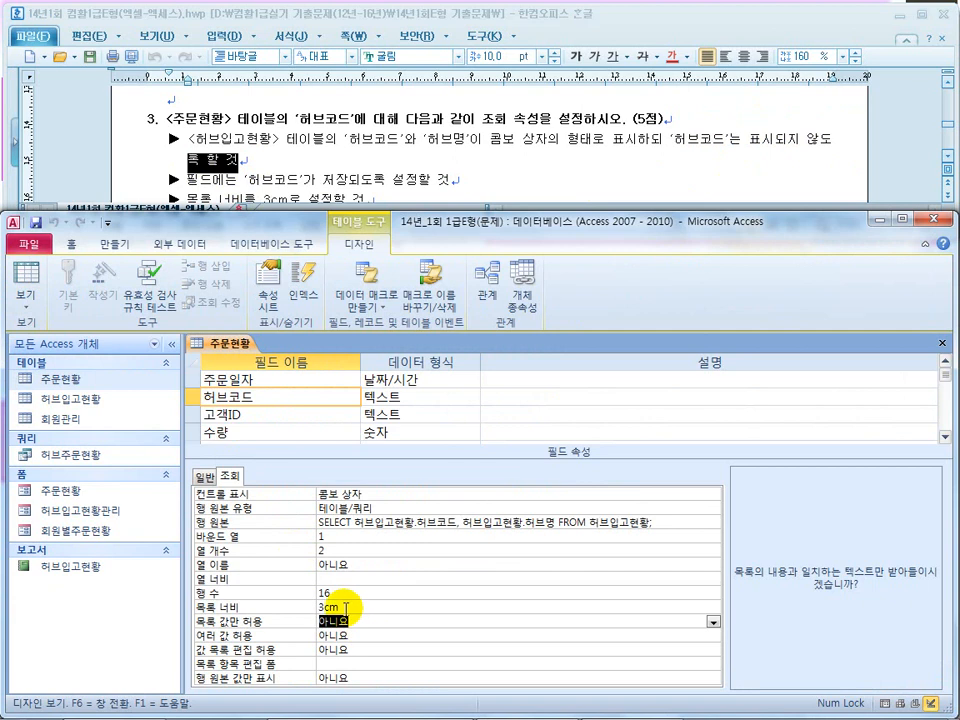
{"action": "left_click", "coordinate": [322, 578]}
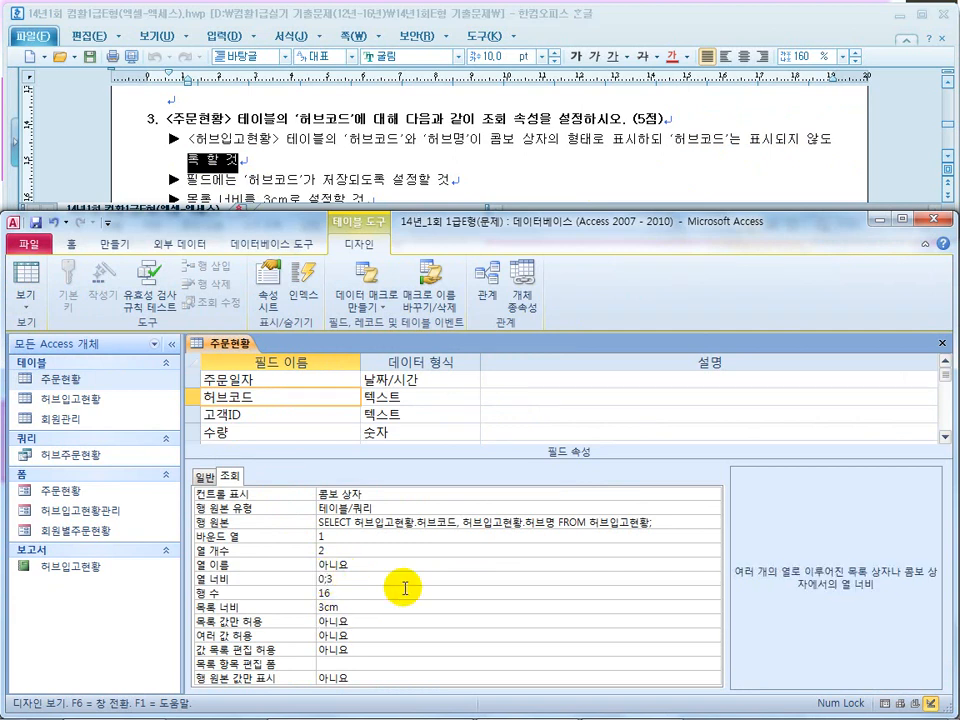
{"action": "type", "text": "0;3"}
{"action": "key", "text": "Return"}
{"action": "left_click", "coordinate": [304, 582]}
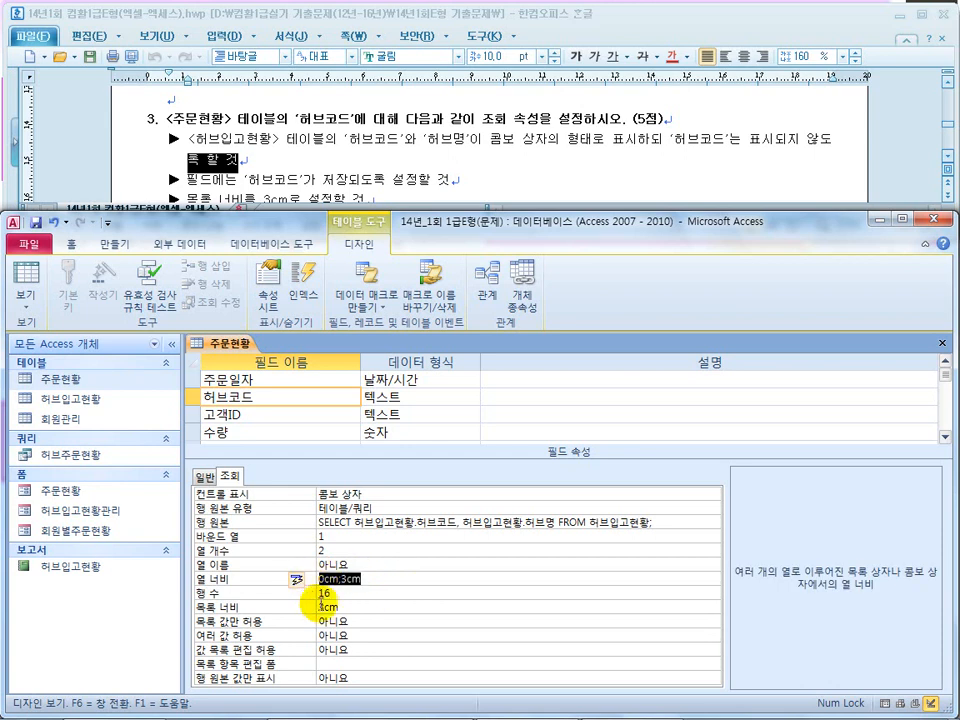
{"action": "left_click", "coordinate": [314, 607]}
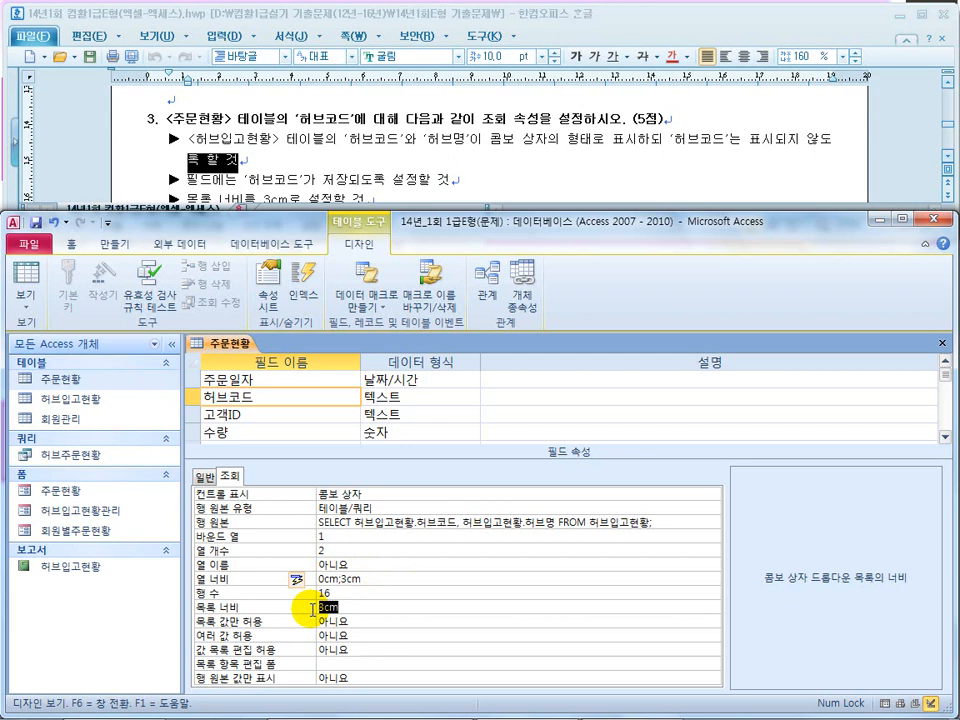
{"action": "left_click_drag", "start_coordinate": [318, 578], "coordinate": [350, 576]}
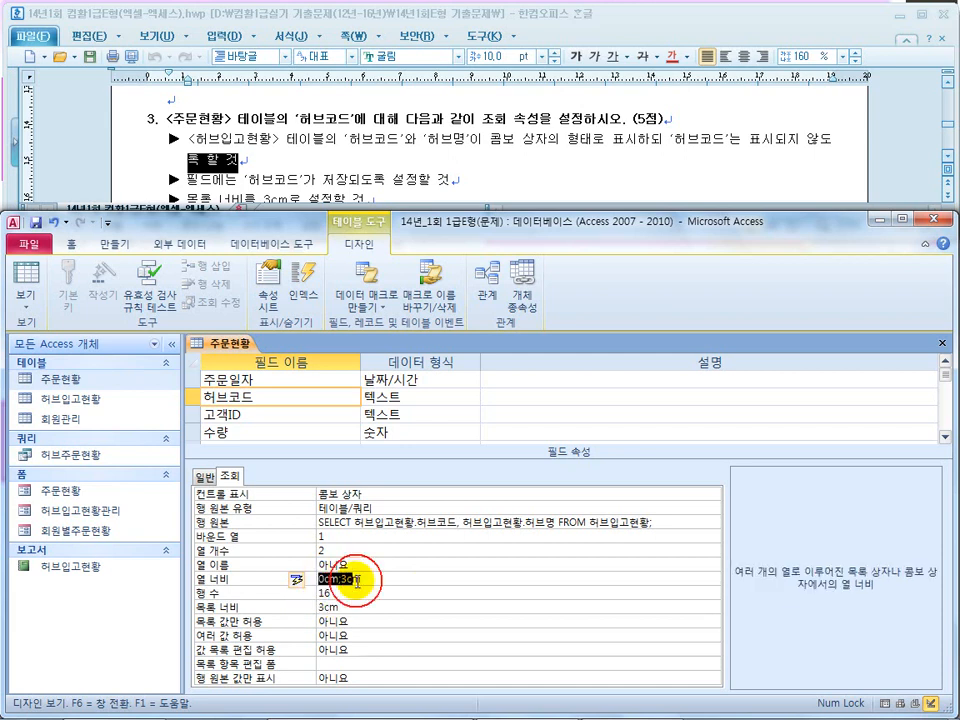
{"action": "left_click", "coordinate": [347, 607]}
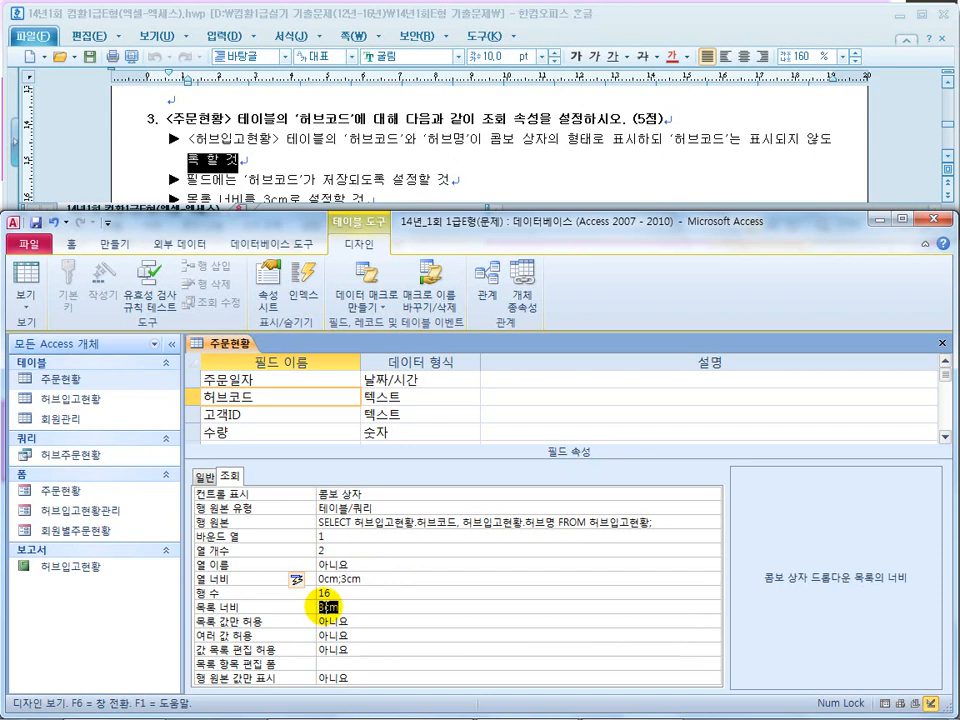
Shorten 허브코드's column widths to 0cm only
{"action": "left_click_drag", "start_coordinate": [361, 578], "coordinate": [323, 578]}
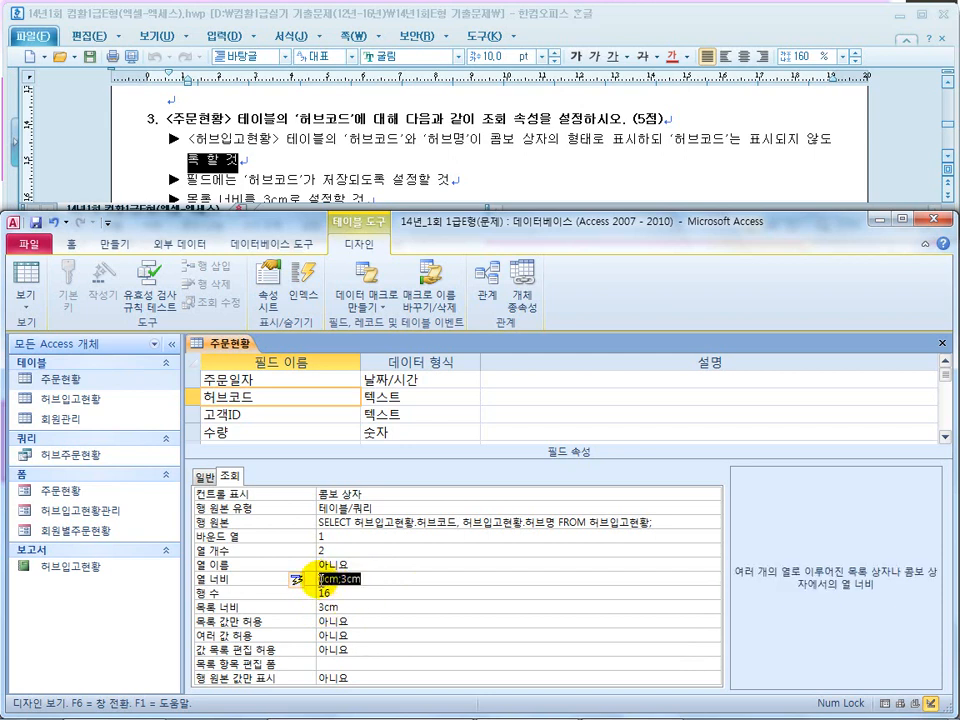
{"action": "left_click", "coordinate": [384, 581]}
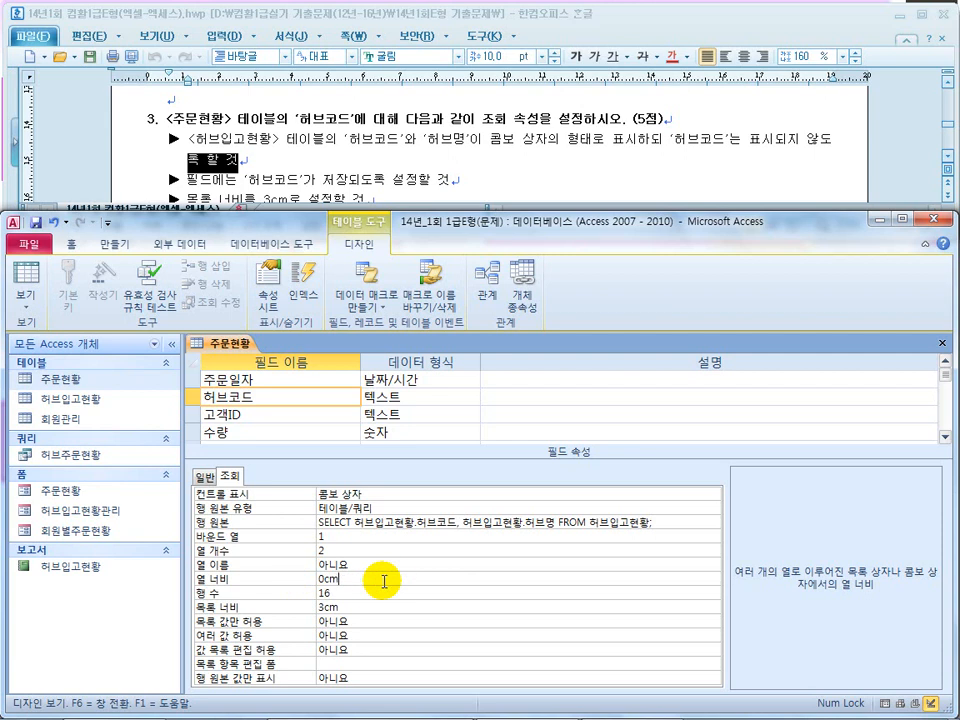
{"action": "key", "text": "Return"}
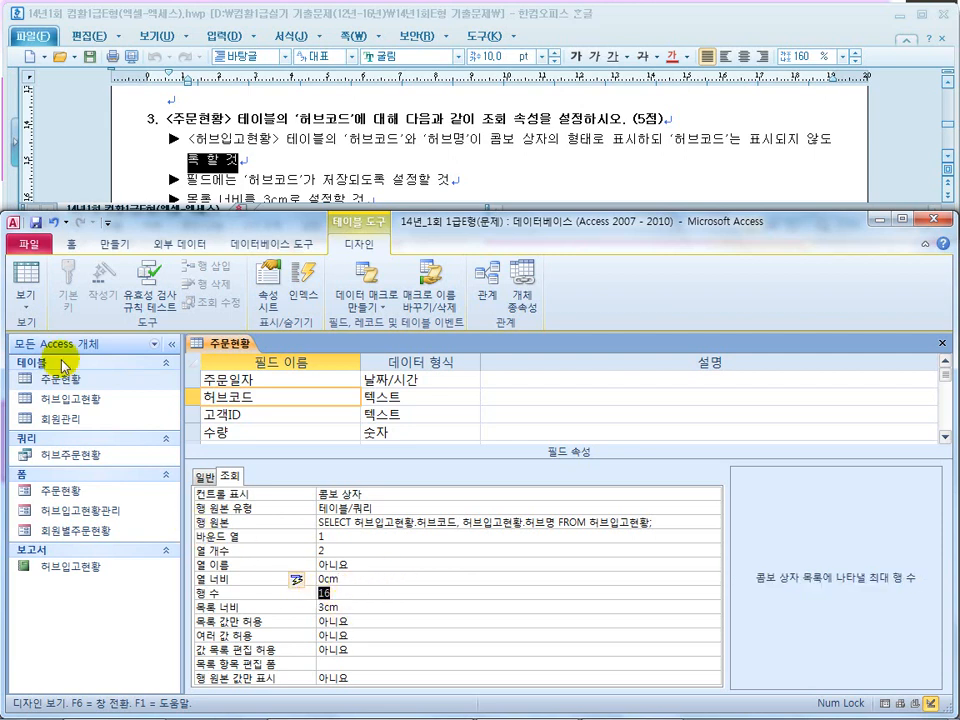
Save the 주문현황 table and check the entries in the first record's 허브코드 list in Datasheet view
{"action": "left_click", "coordinate": [24, 280]}
{"action": "left_click", "coordinate": [433, 409]}
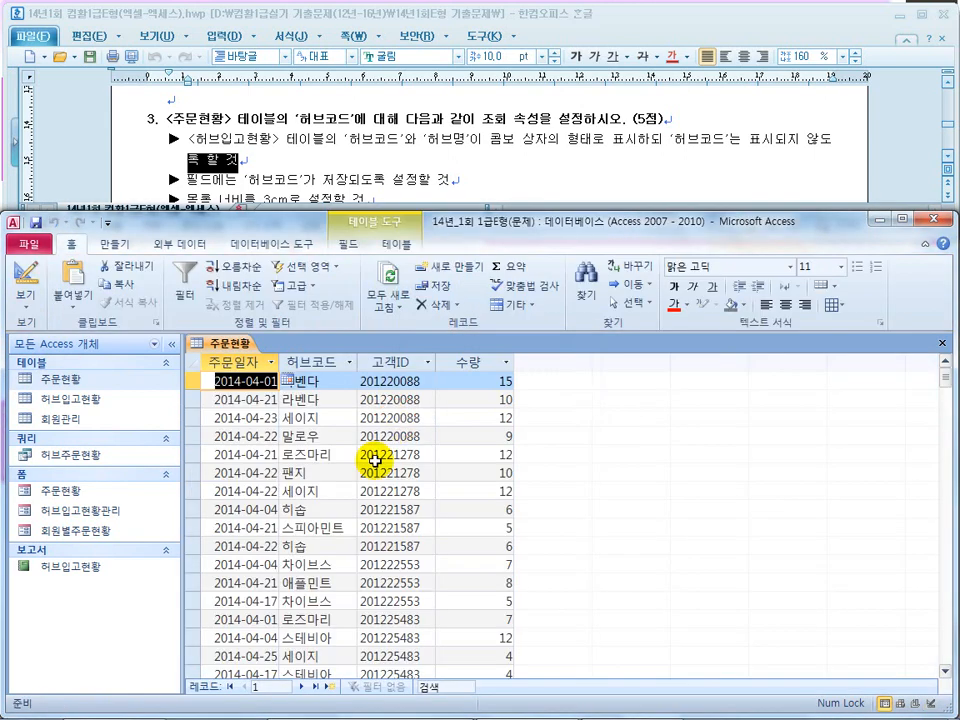
{"action": "left_click", "coordinate": [348, 388]}
{"action": "left_click", "coordinate": [348, 383]}
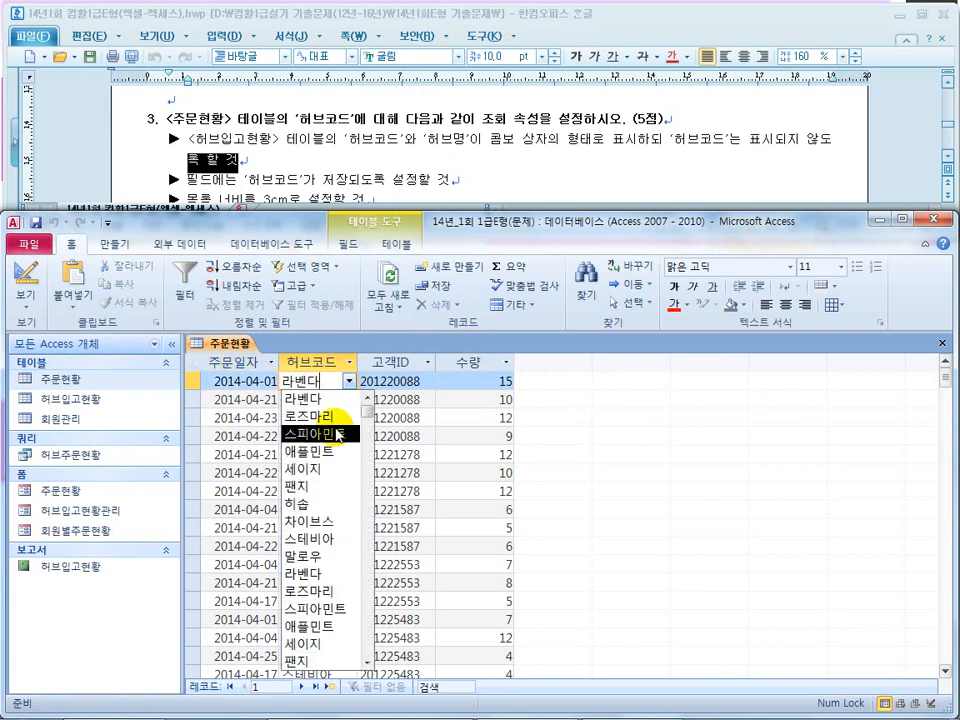
Go back to Design view and set 허브코드's column widths to 0cm;3cm, keeping its list width at 3cm
{"action": "left_click", "coordinate": [26, 280]}
{"action": "left_click", "coordinate": [310, 578]}
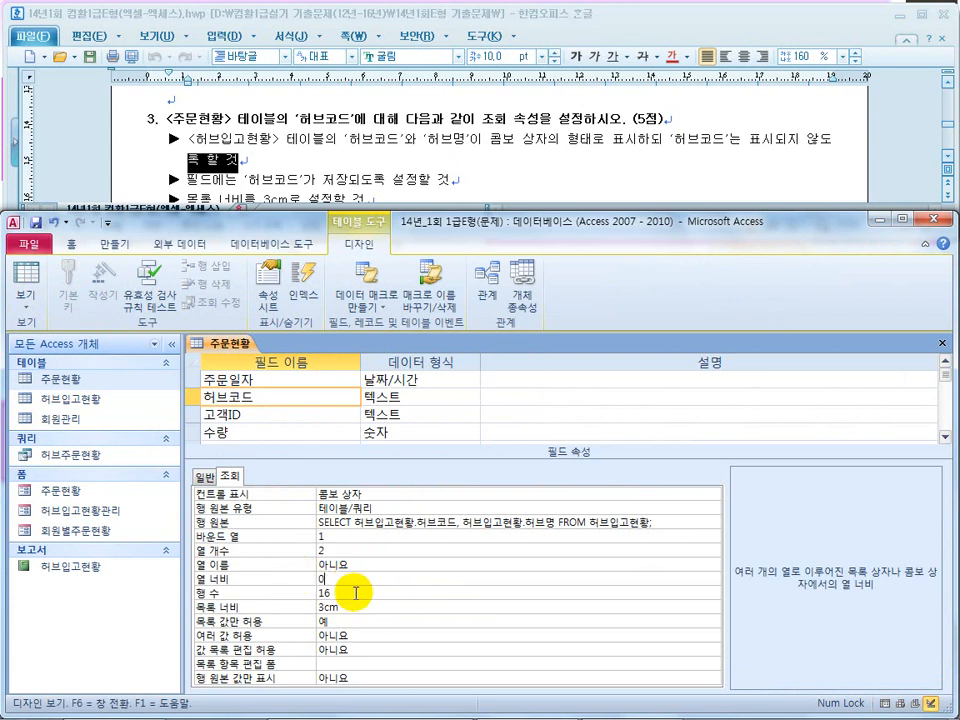
{"action": "type", "text": "0;3"}
{"action": "key", "text": "Return"}
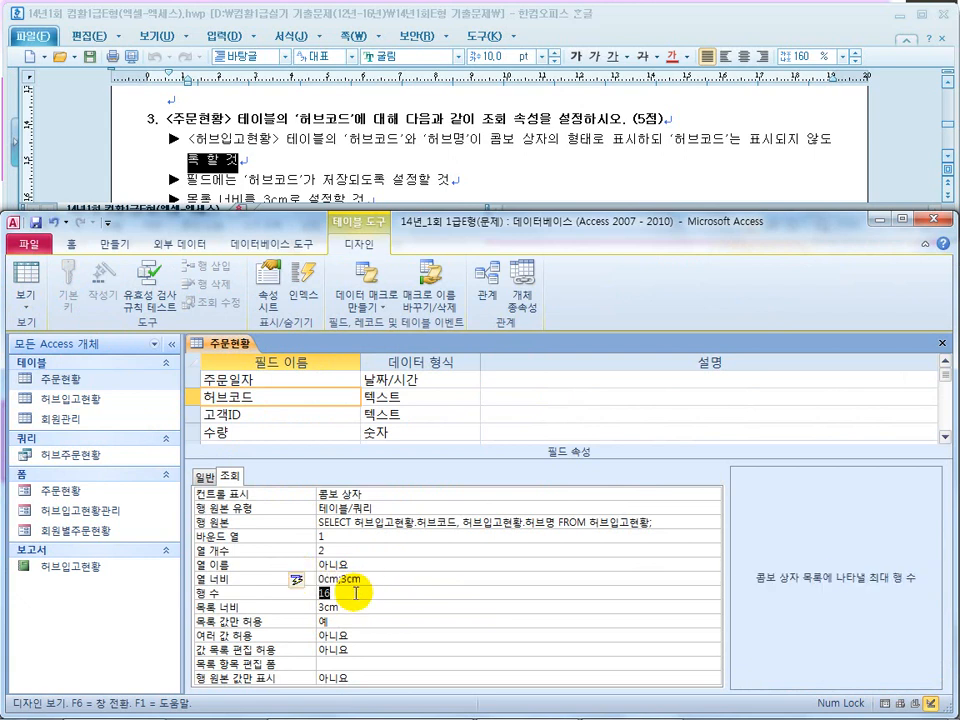
{"action": "left_click", "coordinate": [340, 611]}
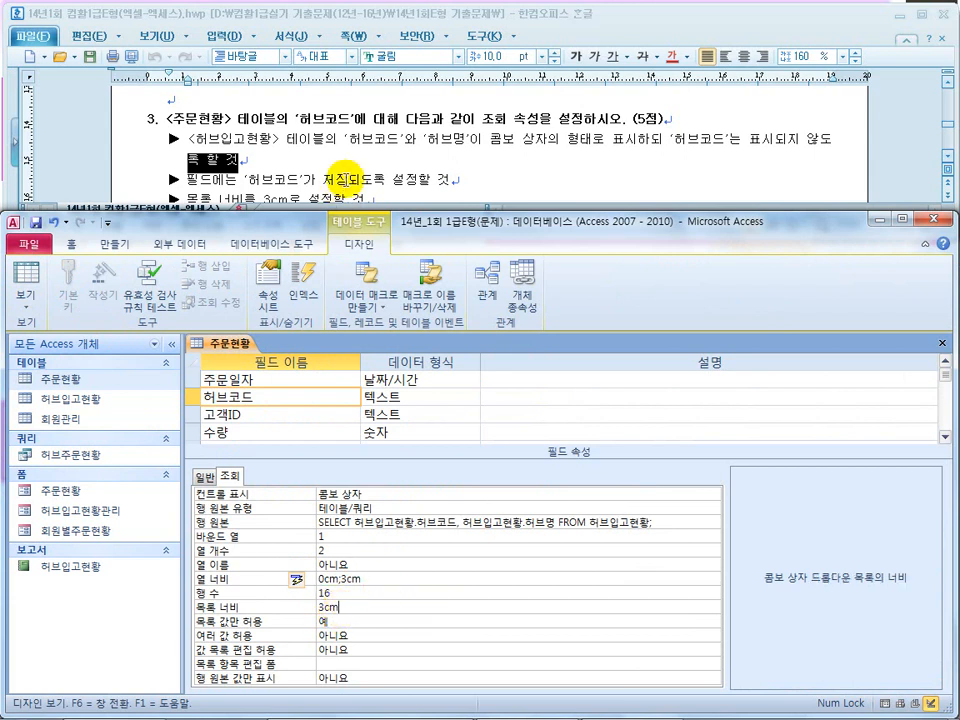
Switch to the running PowerPoint slide show and activate the pen for annotating
{"action": "key", "text": "super"}
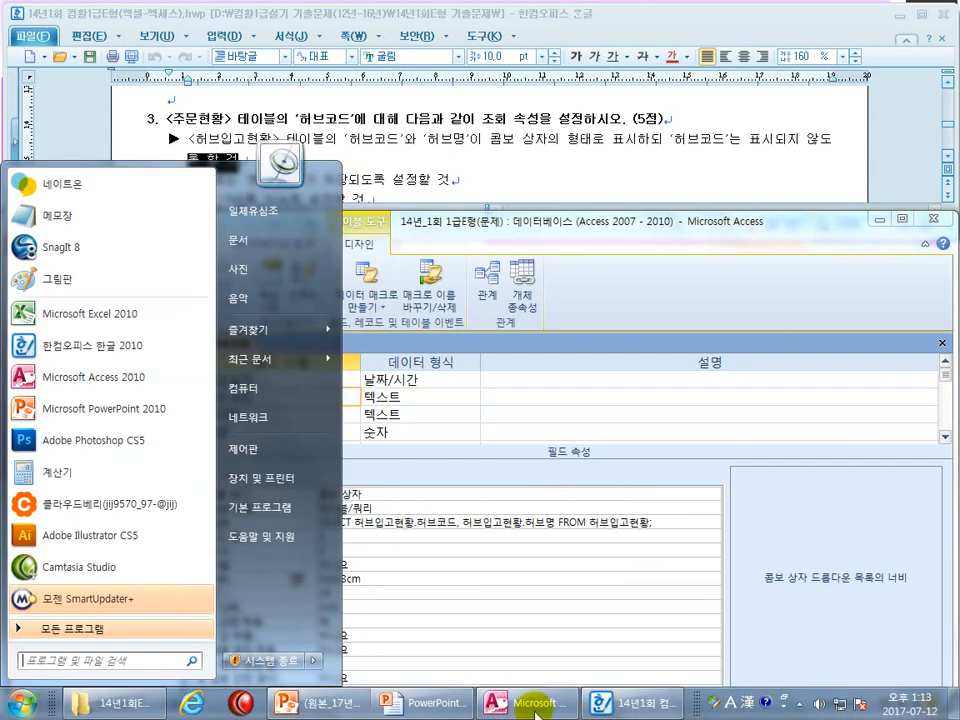
{"action": "left_click", "coordinate": [425, 704]}
{"action": "left_click", "coordinate": [438, 513]}
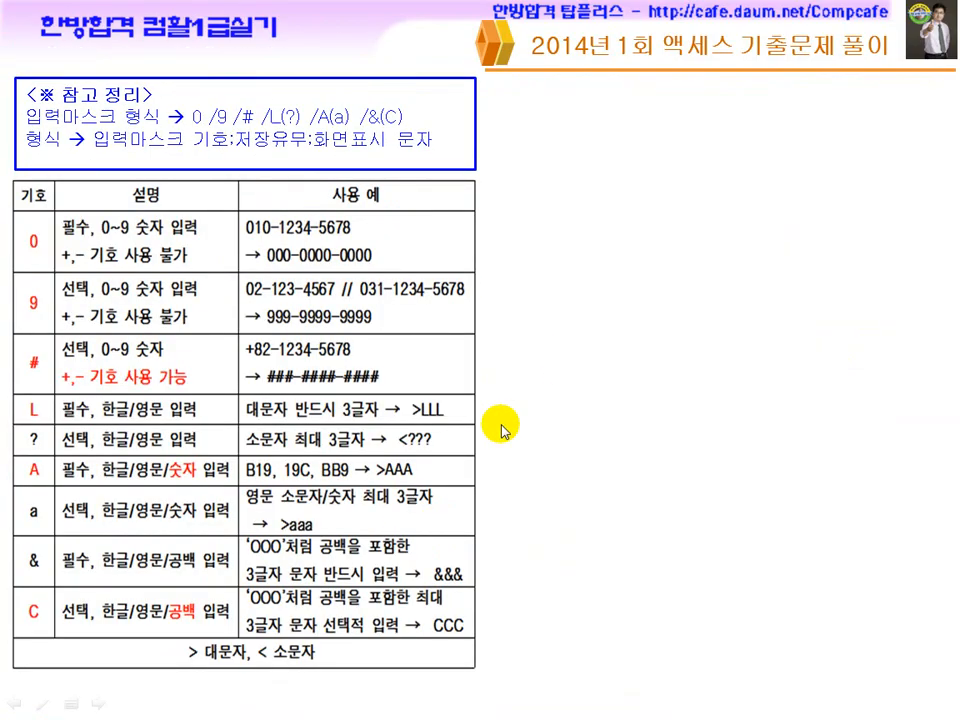
{"action": "key", "text": "ctrl+p"}
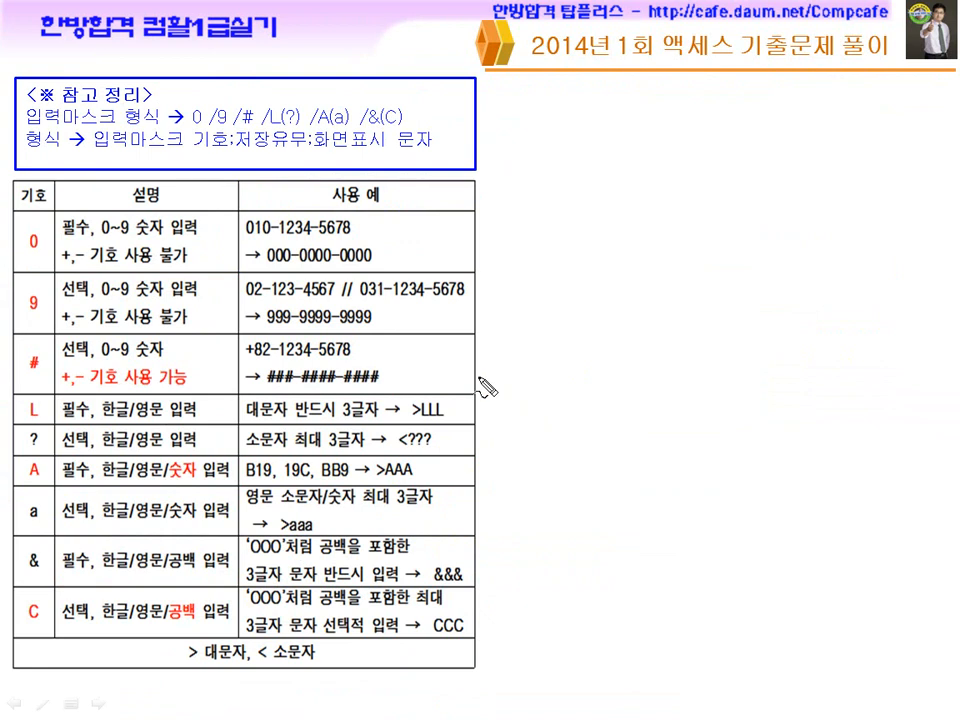
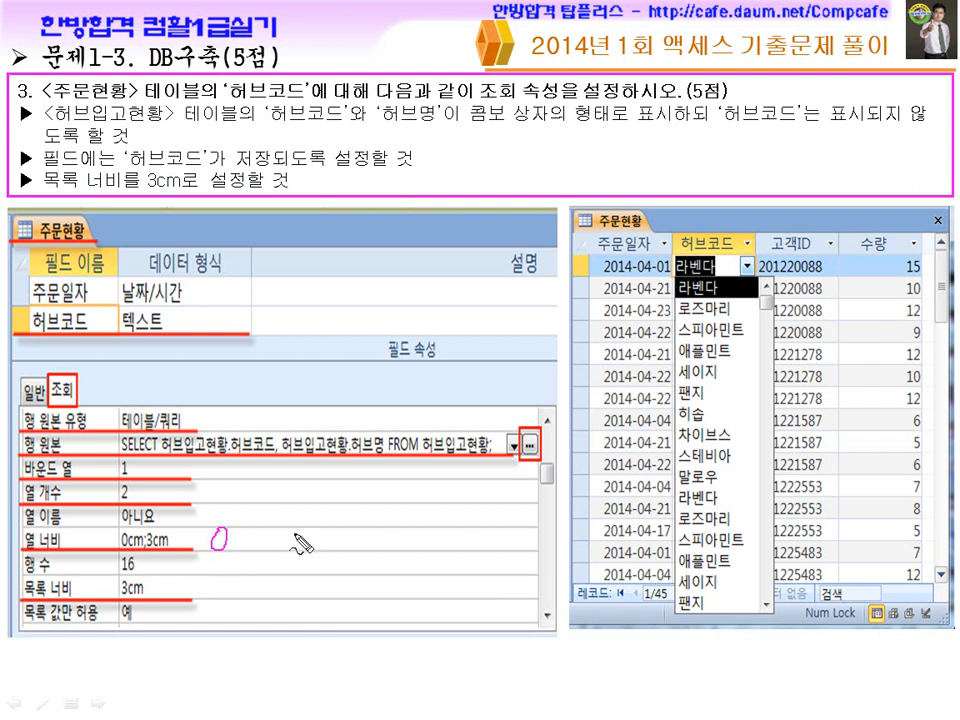
Handwrite 3;0 beside the 열 너비 property on the task 3 slide, circle it, and erase the ink
{"action": "left_click_drag", "start_coordinate": [342, 528], "coordinate": [292, 500]}
{"action": "left_click_drag", "start_coordinate": [274, 575], "coordinate": [368, 572]}
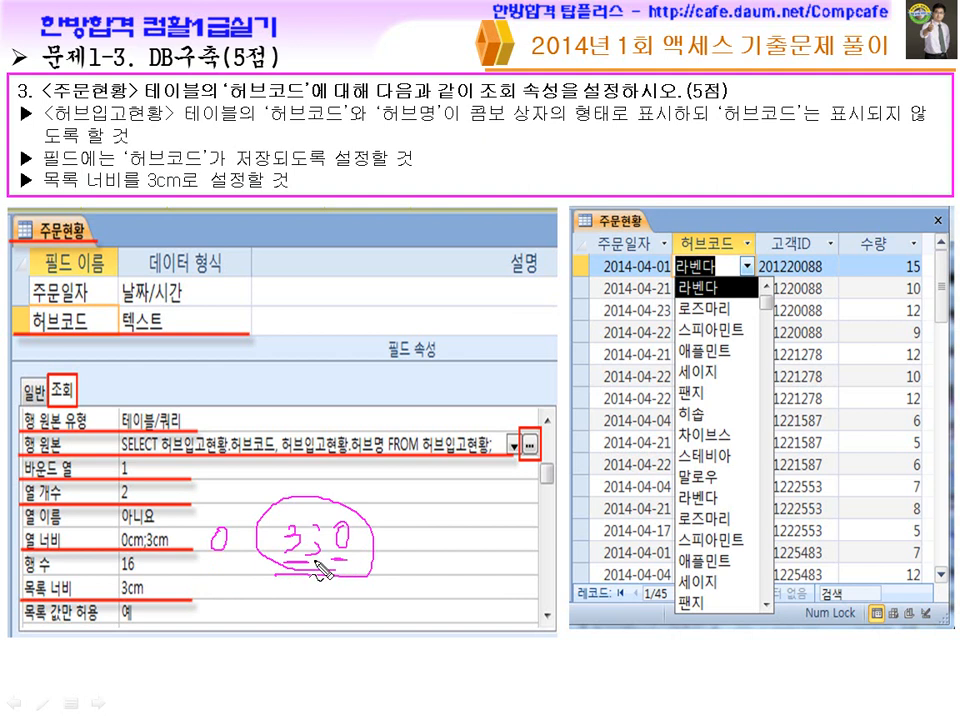
{"action": "left_click_drag", "start_coordinate": [292, 520], "coordinate": [288, 522]}
{"action": "left_click_drag", "start_coordinate": [287, 583], "coordinate": [300, 580]}
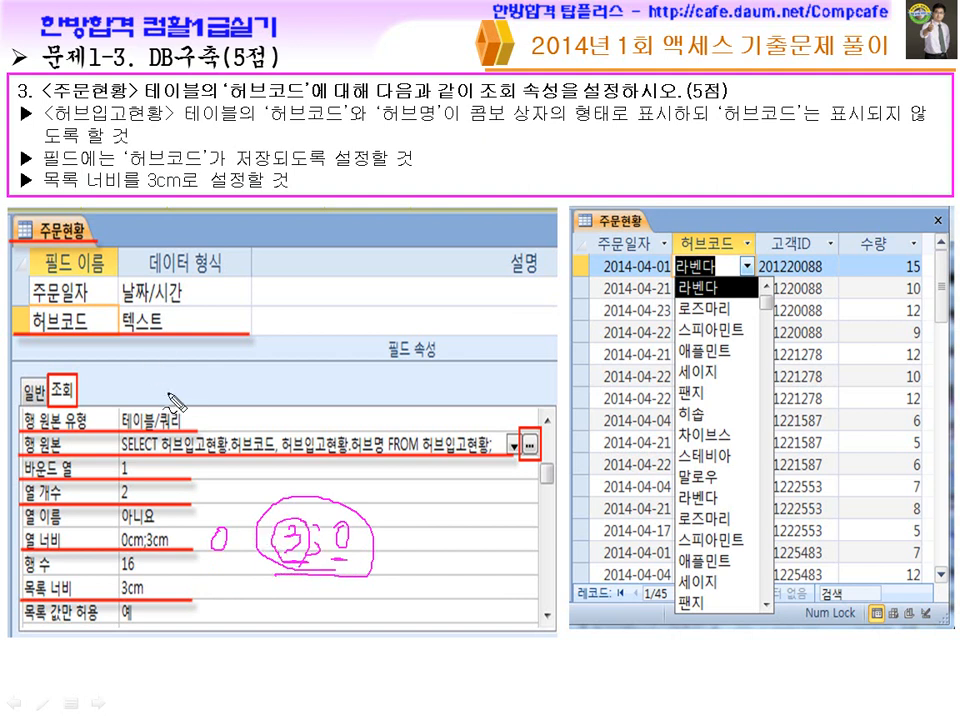
{"action": "key", "text": "e"}
Underline the requirement to hide 허브코드 on the slide, circle the first herb names in the list, and mark 열 개수
{"action": "left_click_drag", "start_coordinate": [690, 121], "coordinate": [820, 122]}
{"action": "mouse_move", "coordinate": [687, 333]}
{"action": "left_mouse_down"}
{"action": "mouse_move", "coordinate": [700, 270]}
{"action": "mouse_move", "coordinate": [726, 348]}
{"action": "left_mouse_up"}
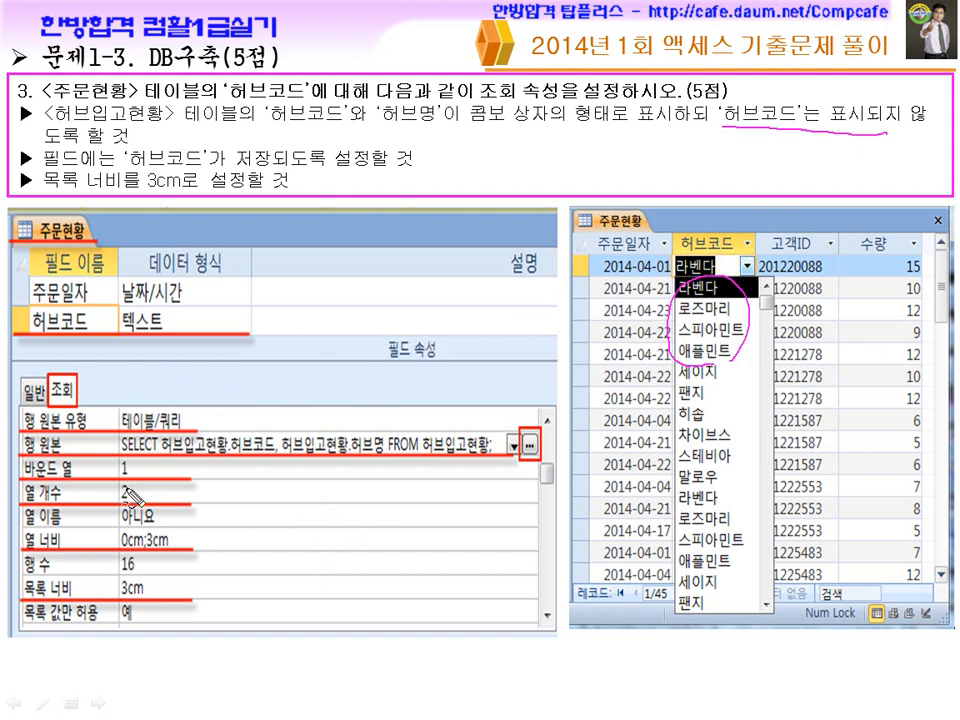
{"action": "left_click_drag", "start_coordinate": [135, 489], "coordinate": [98, 509]}
{"action": "left_click_drag", "start_coordinate": [205, 490], "coordinate": [206, 506]}
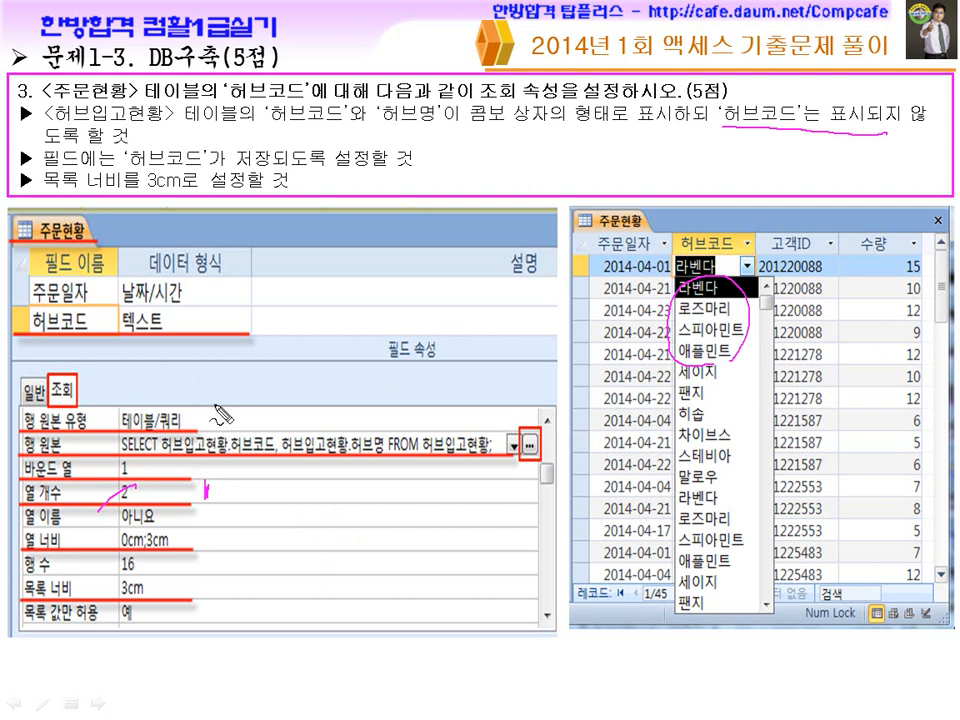
Circle 허브코드 and 허브명 in the requirement, cross out the list, underline 열 개수, and erase all slide ink
{"action": "mouse_move", "coordinate": [240, 105]}
{"action": "left_mouse_down"}
{"action": "mouse_move", "coordinate": [300, 78]}
{"action": "mouse_move", "coordinate": [381, 150]}
{"action": "left_mouse_up"}
{"action": "left_click_drag", "start_coordinate": [784, 326], "coordinate": [765, 428]}
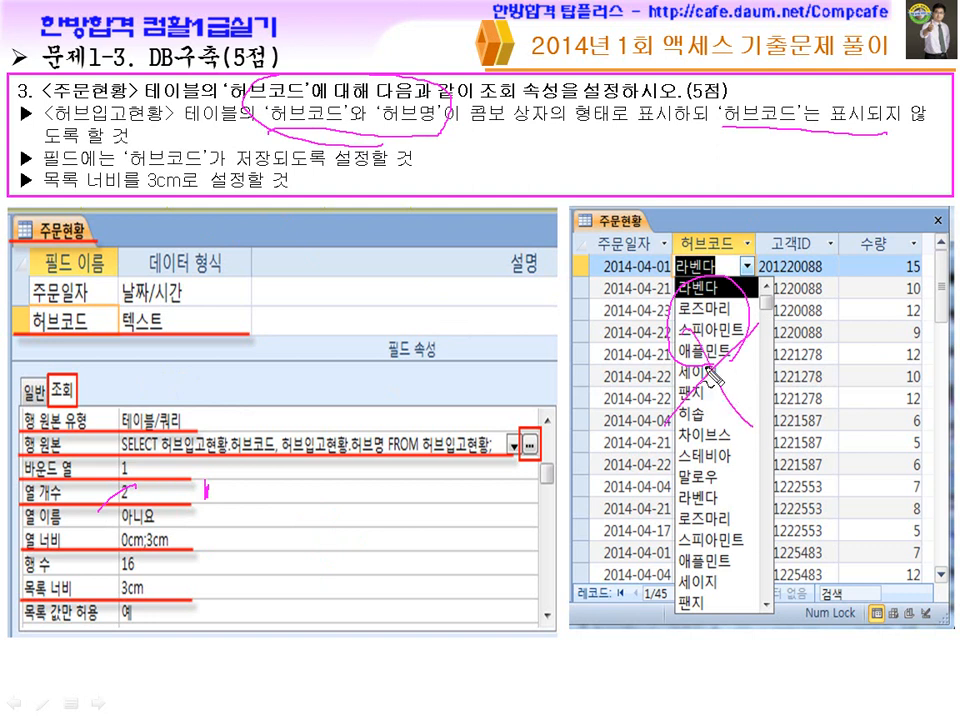
{"action": "left_click_drag", "start_coordinate": [318, 126], "coordinate": [420, 126]}
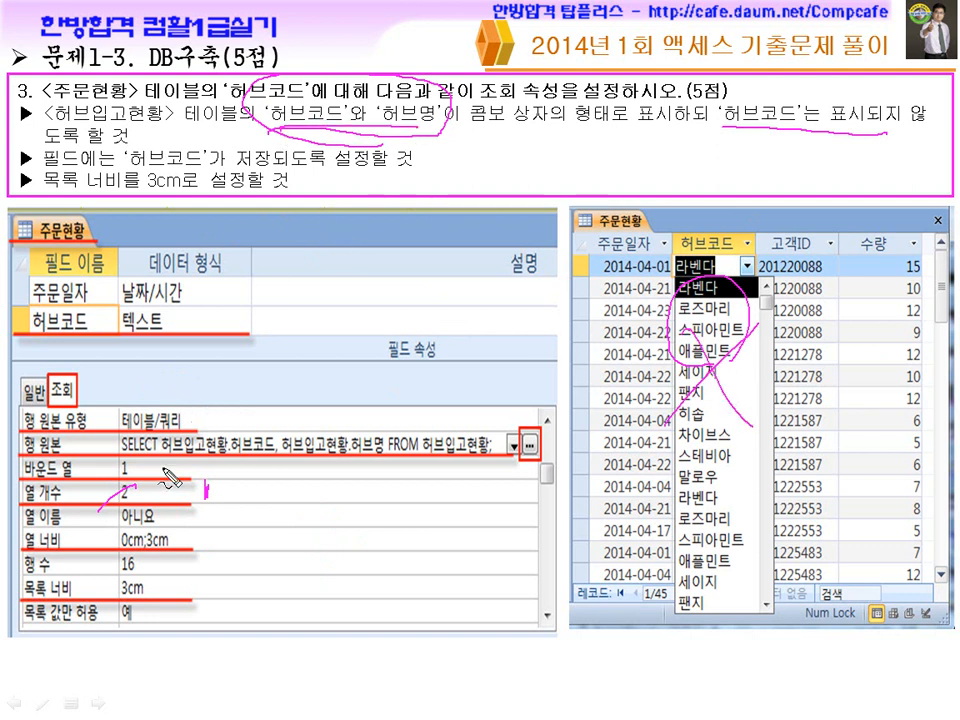
{"action": "left_click_drag", "start_coordinate": [75, 505], "coordinate": [180, 514]}
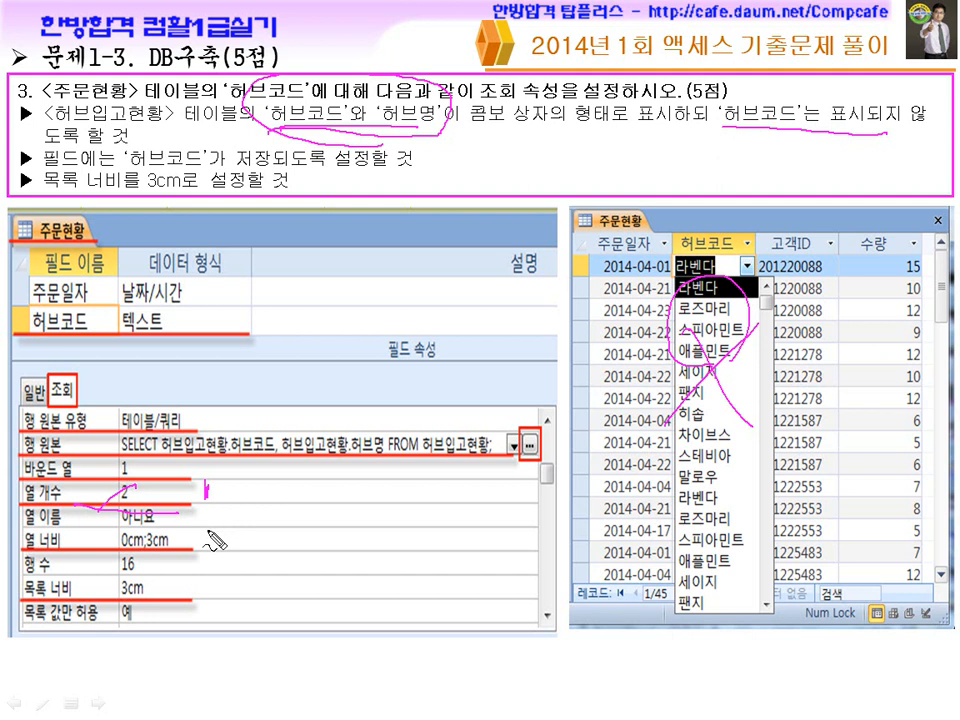
{"action": "key", "text": "e"}
Advance the slide show to 문제2-1, and bring the exam document and Access back to the front
{"action": "left_click", "coordinate": [306, 509]}
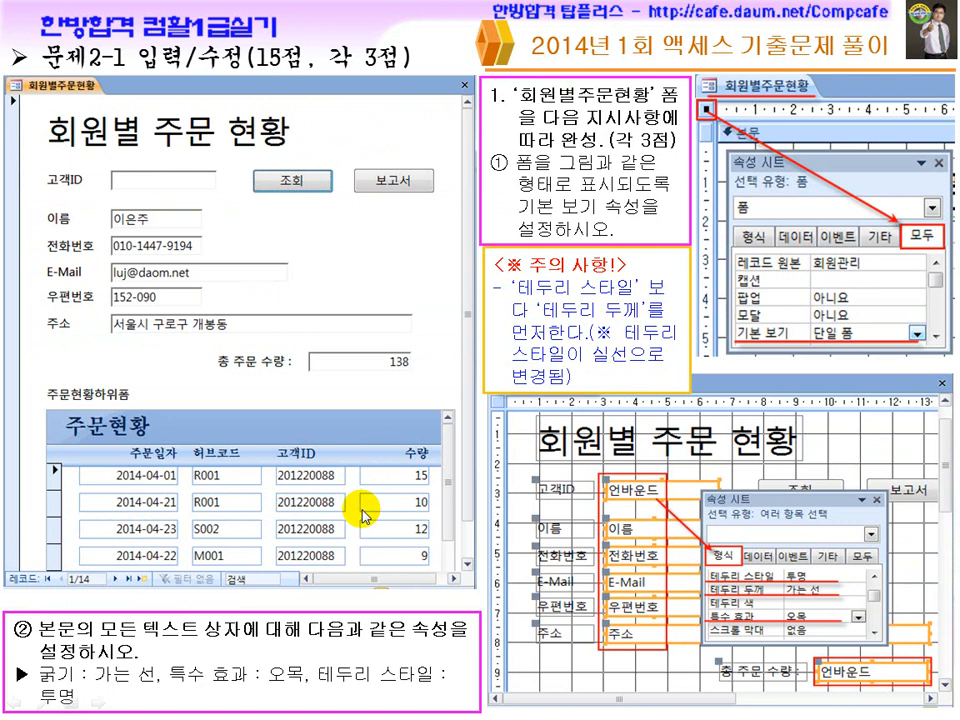
{"action": "key", "text": "super"}
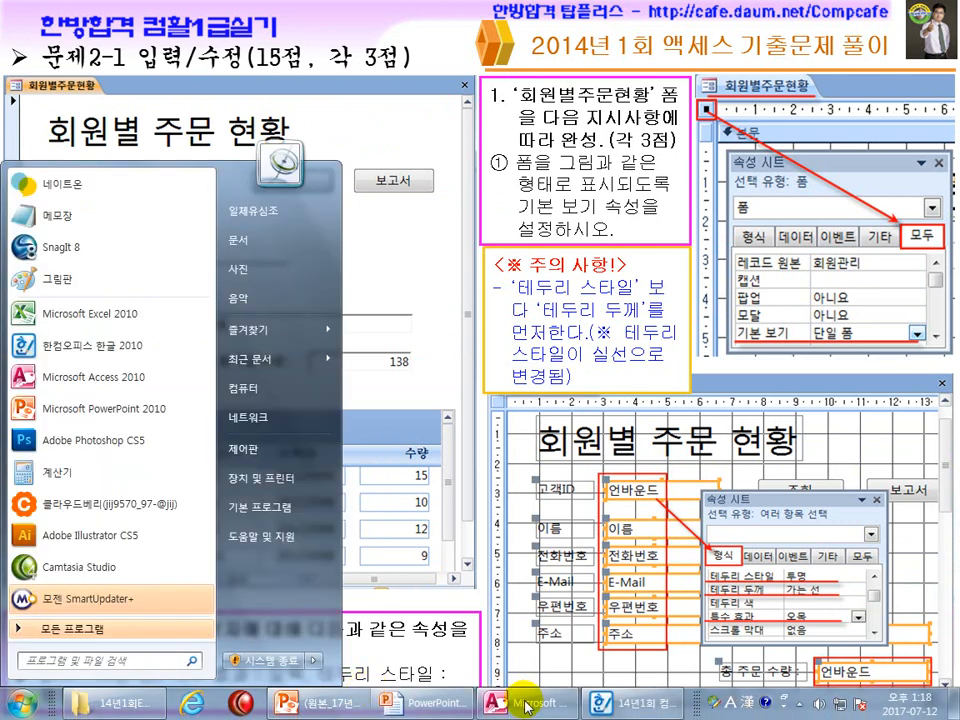
{"action": "left_click", "coordinate": [617, 704]}
{"action": "left_click", "coordinate": [536, 708]}
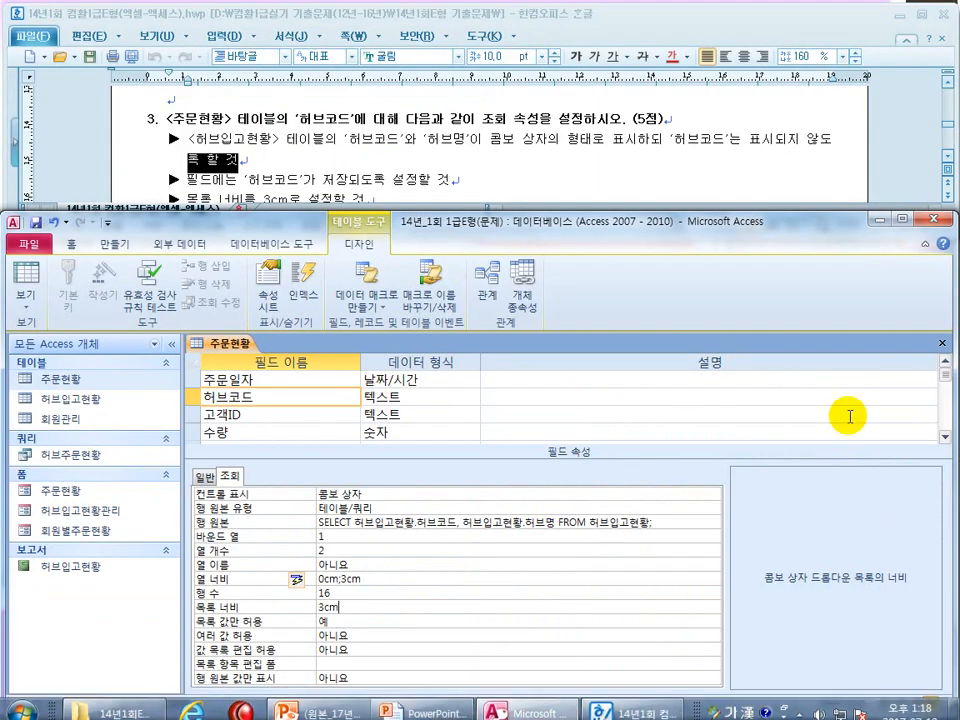
Close the 주문현황 table design, saving its changes, and move the exam document to 문제2
{"action": "left_click", "coordinate": [942, 344]}
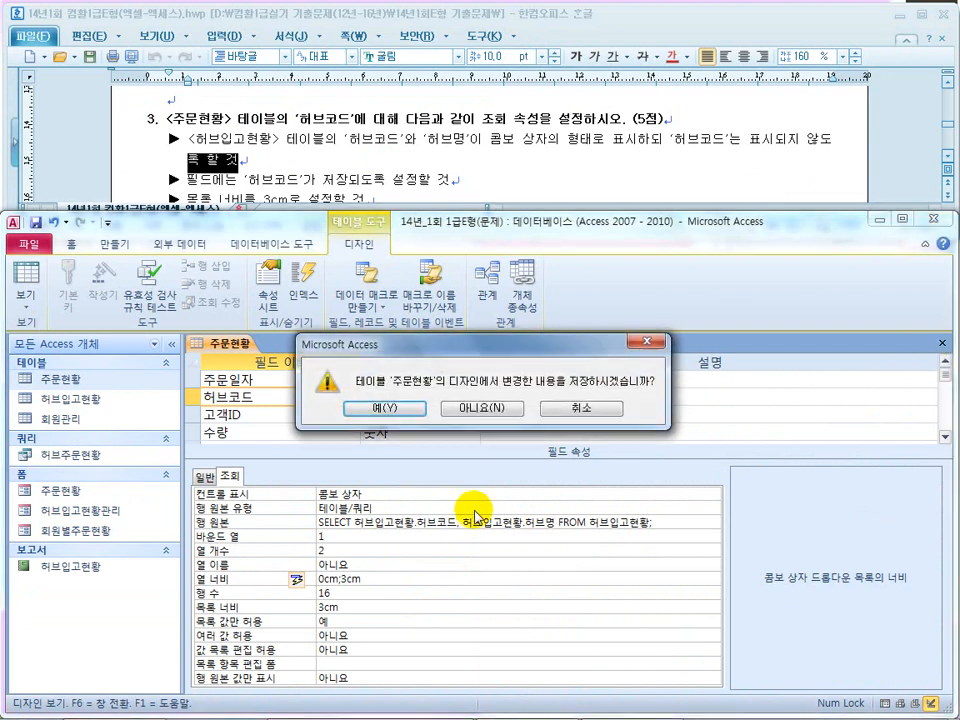
{"action": "left_click", "coordinate": [395, 415]}
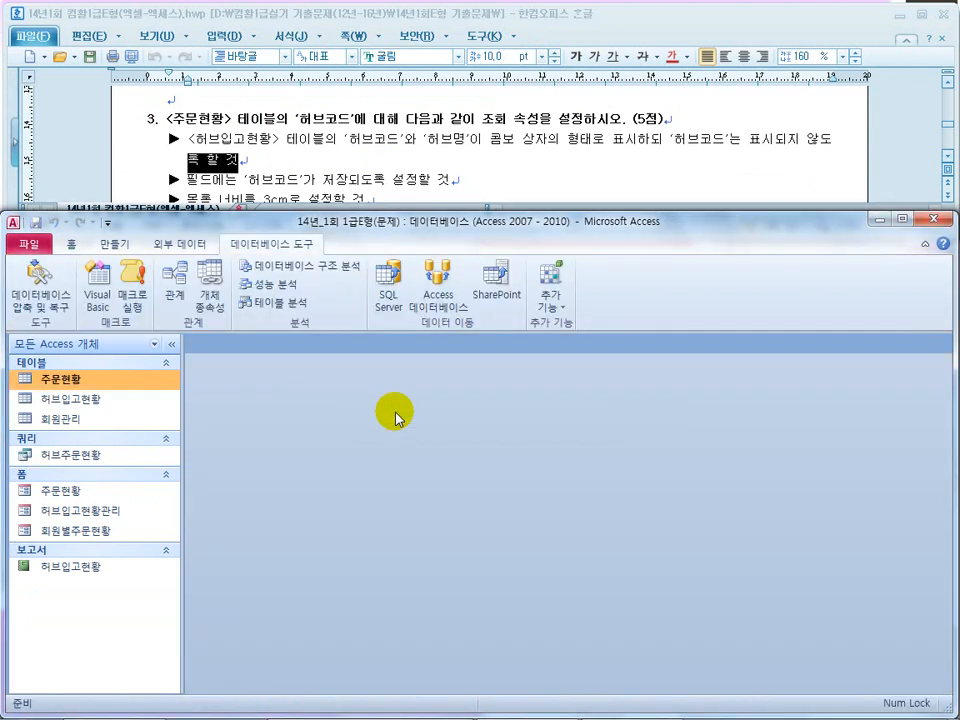
{"action": "left_click", "coordinate": [368, 135]}
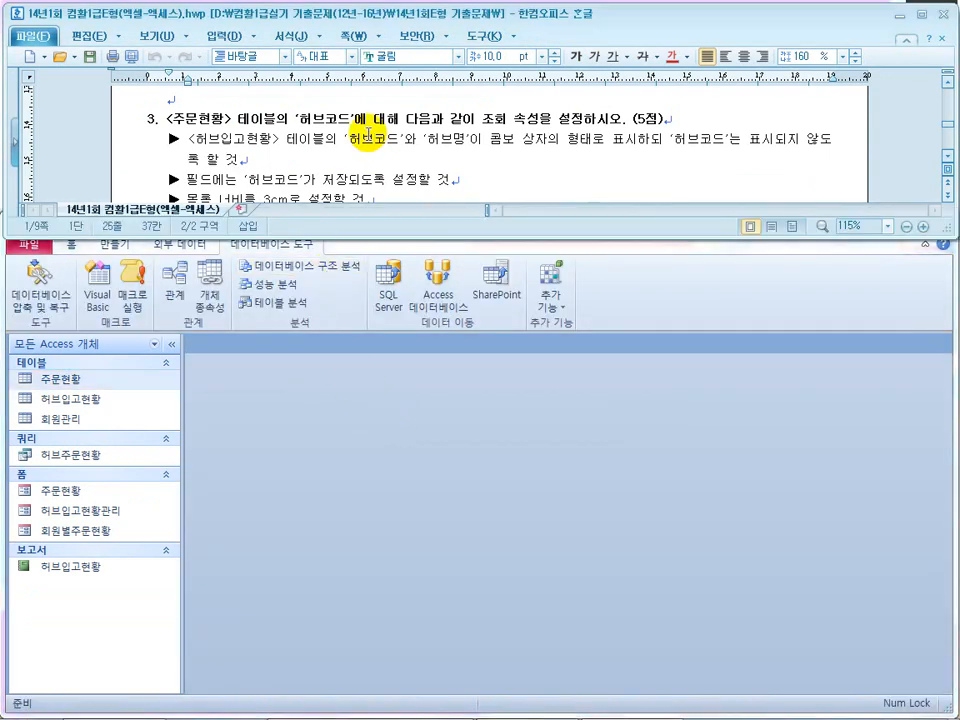
{"action": "scroll", "coordinate": [368, 135], "scroll_direction": "down", "scroll_amount": 6}
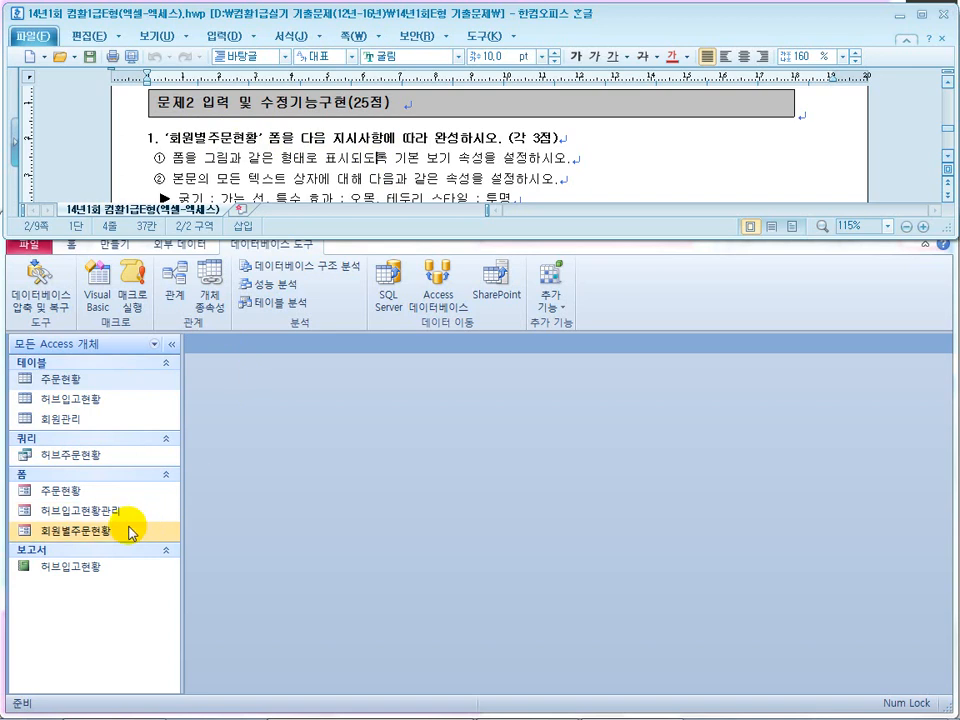
Open the 회원별주문현황 form in Design View and highlight the "과 같은 형태로 표시" wording in requirement ①
{"action": "right_click", "coordinate": [80, 532]}
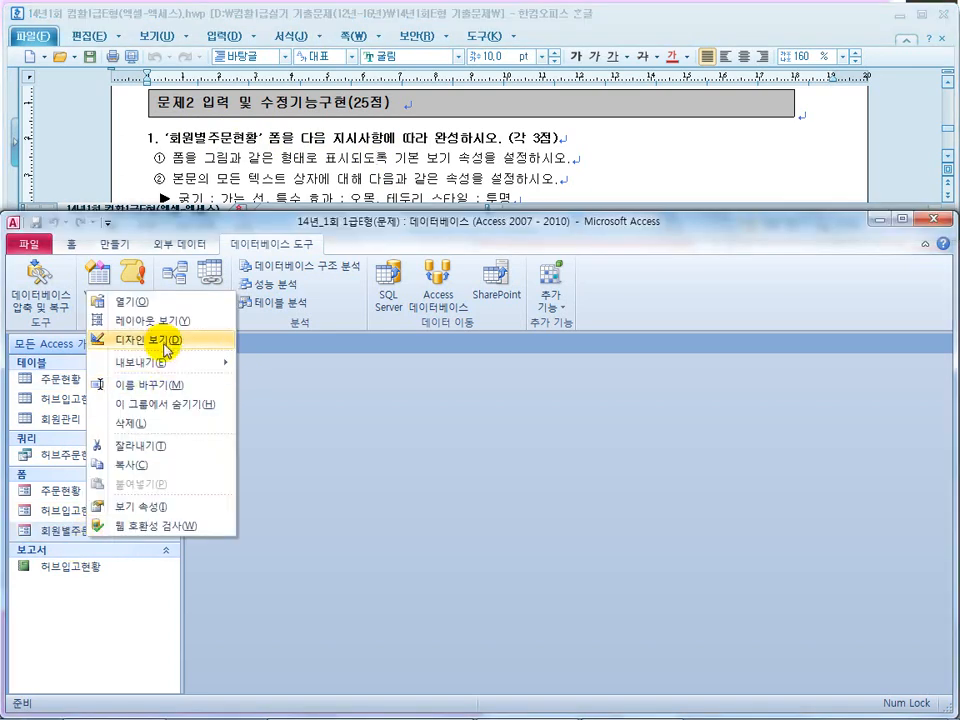
{"action": "left_click", "coordinate": [164, 341]}
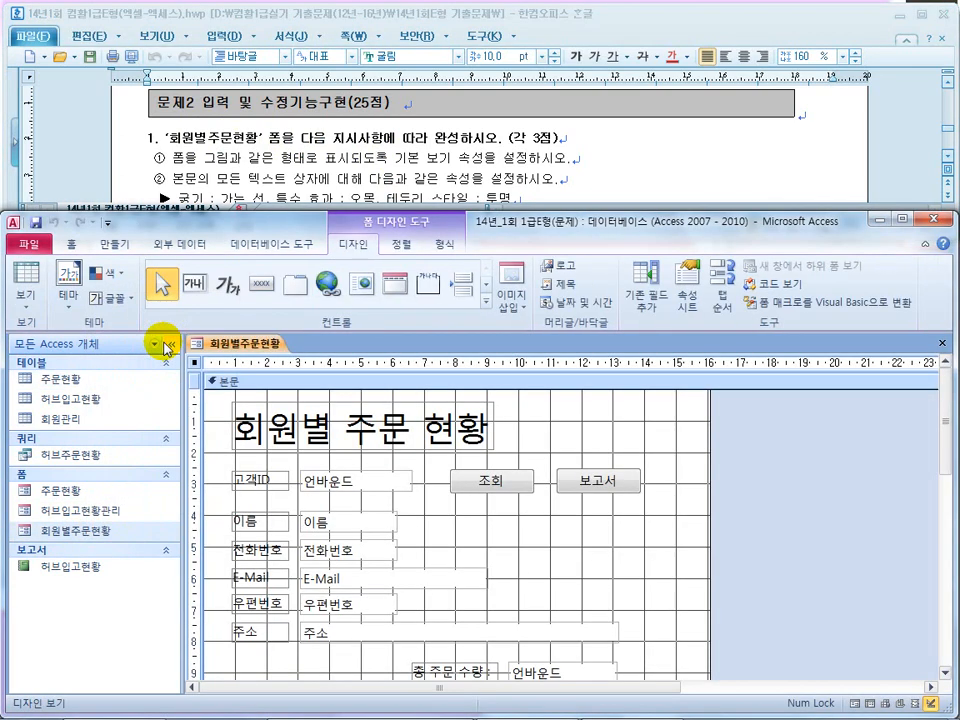
{"action": "left_click_drag", "start_coordinate": [229, 157], "coordinate": [343, 160]}
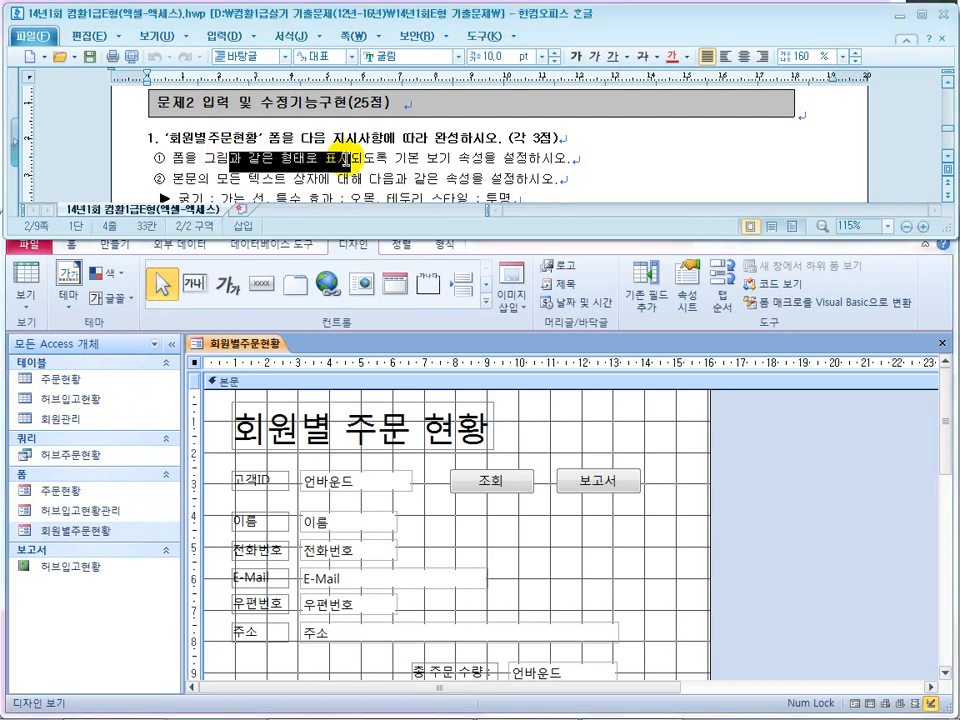
Display the 회원별주문현황 form in Form View and look through it down to the 주문현황 subform
{"action": "left_click", "coordinate": [25, 265]}
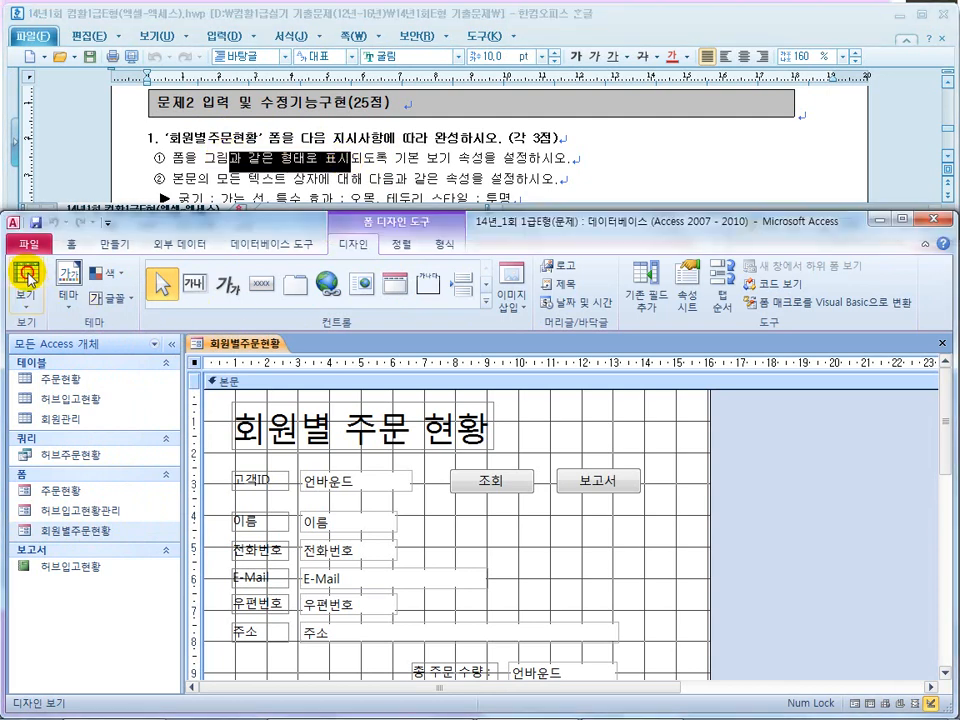
{"action": "left_click", "coordinate": [71, 244]}
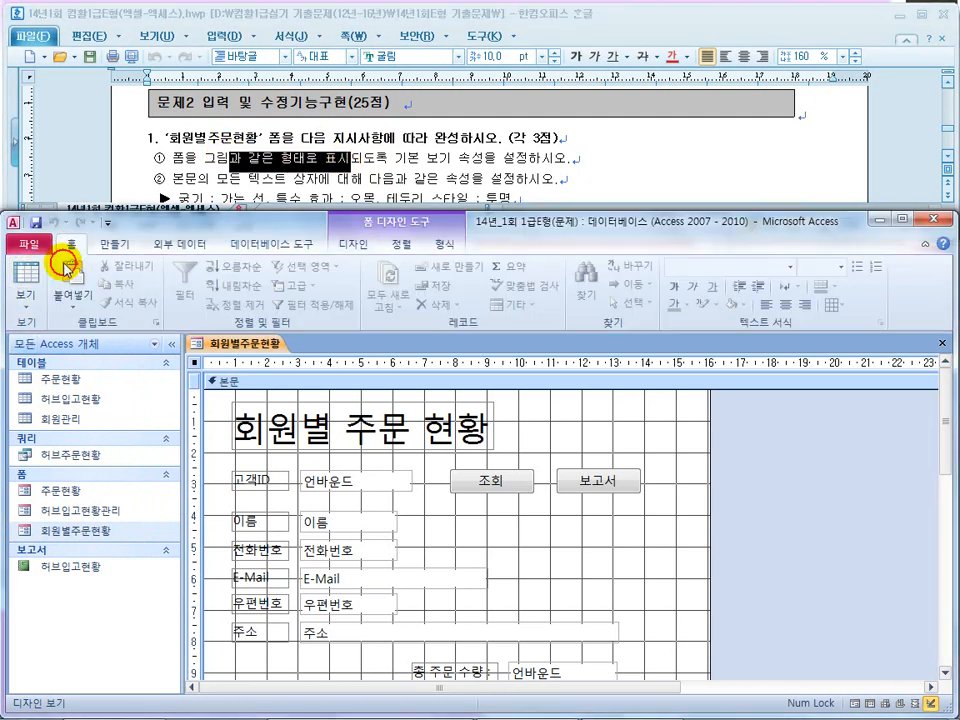
{"action": "left_click", "coordinate": [25, 296]}
{"action": "left_click", "coordinate": [44, 343]}
{"action": "scroll", "coordinate": [312, 442], "scroll_direction": "down", "scroll_amount": 5}
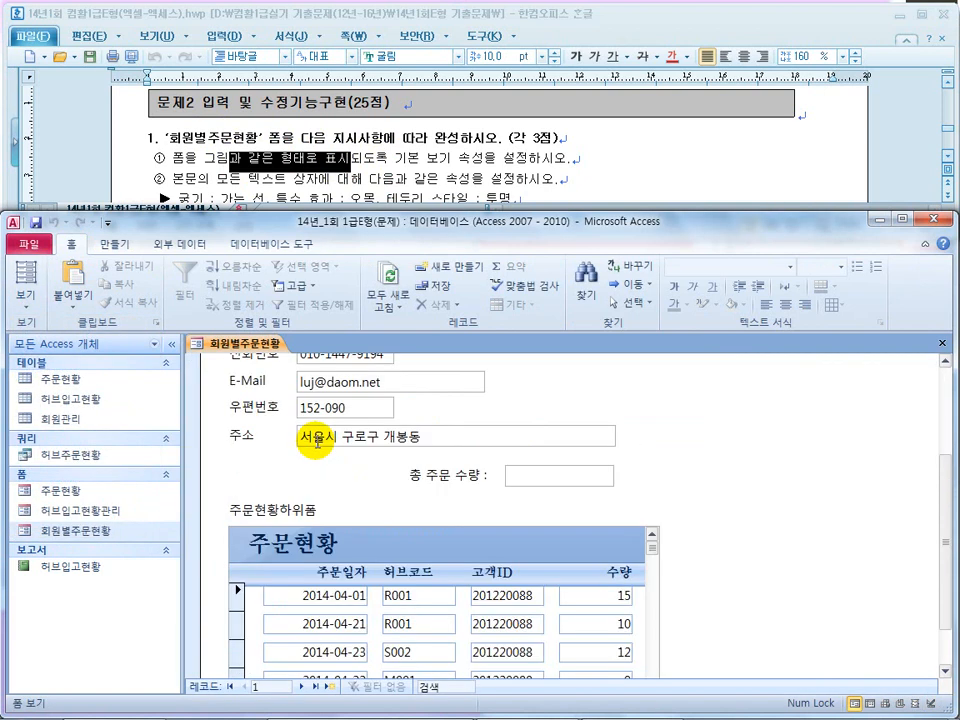
{"action": "scroll", "coordinate": [316, 444], "scroll_direction": "up", "scroll_amount": 1}
{"action": "scroll", "coordinate": [316, 442], "scroll_direction": "up", "scroll_amount": 1}
{"action": "scroll", "coordinate": [316, 442], "scroll_direction": "down", "scroll_amount": 2}
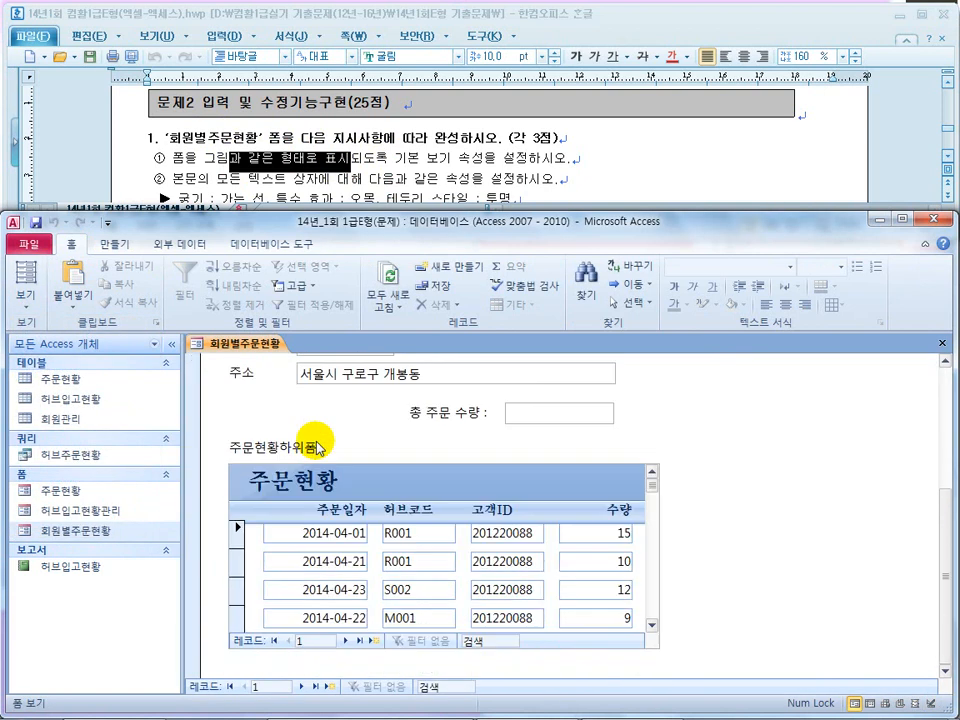
{"action": "scroll", "coordinate": [316, 441], "scroll_direction": "up", "scroll_amount": 4}
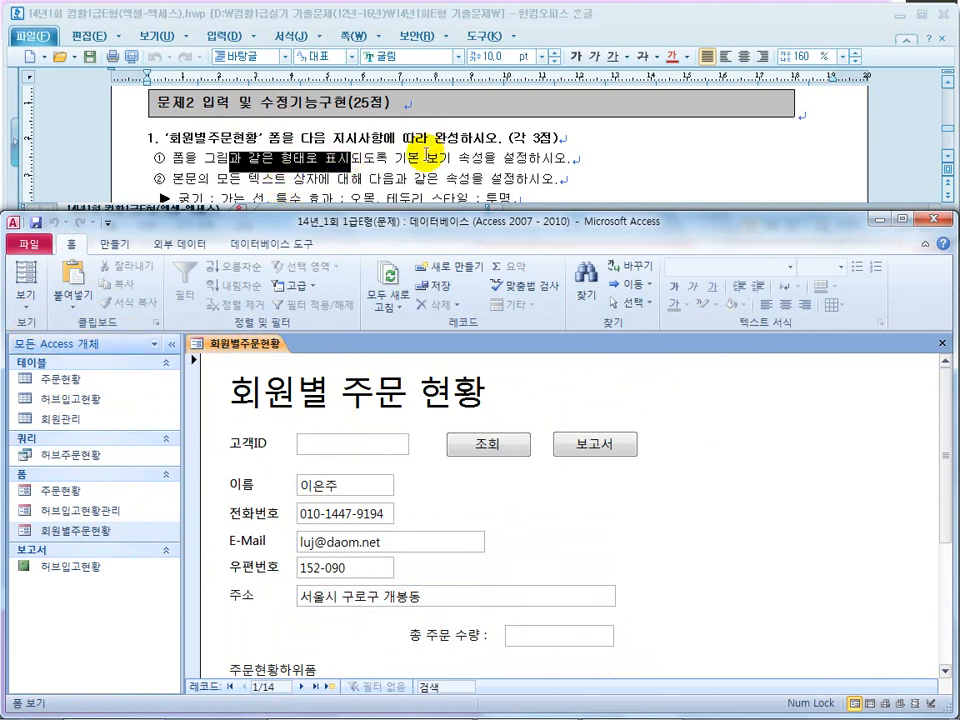
Compare the sample form picture under 문제2 in the exam document with the 회원별주문현황 form in Form View
{"action": "left_click", "coordinate": [426, 150]}
{"action": "scroll", "coordinate": [428, 163], "scroll_direction": "down", "scroll_amount": 3}
{"action": "scroll", "coordinate": [426, 163], "scroll_direction": "down", "scroll_amount": 5}
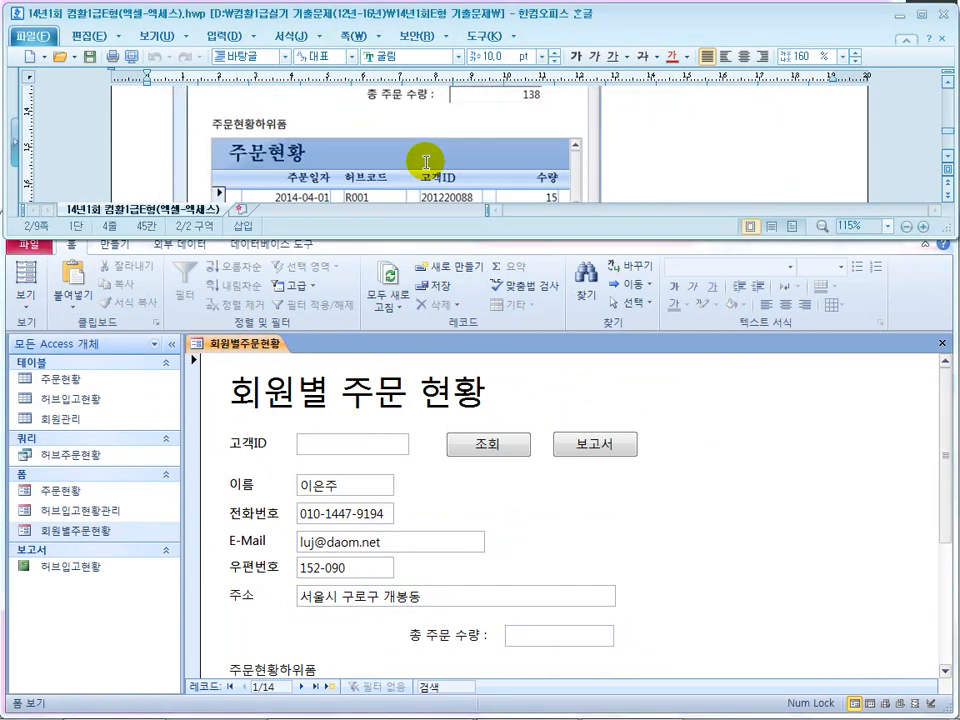
{"action": "scroll", "coordinate": [426, 162], "scroll_direction": "down", "scroll_amount": 3}
{"action": "scroll", "coordinate": [422, 158], "scroll_direction": "up", "scroll_amount": 5}
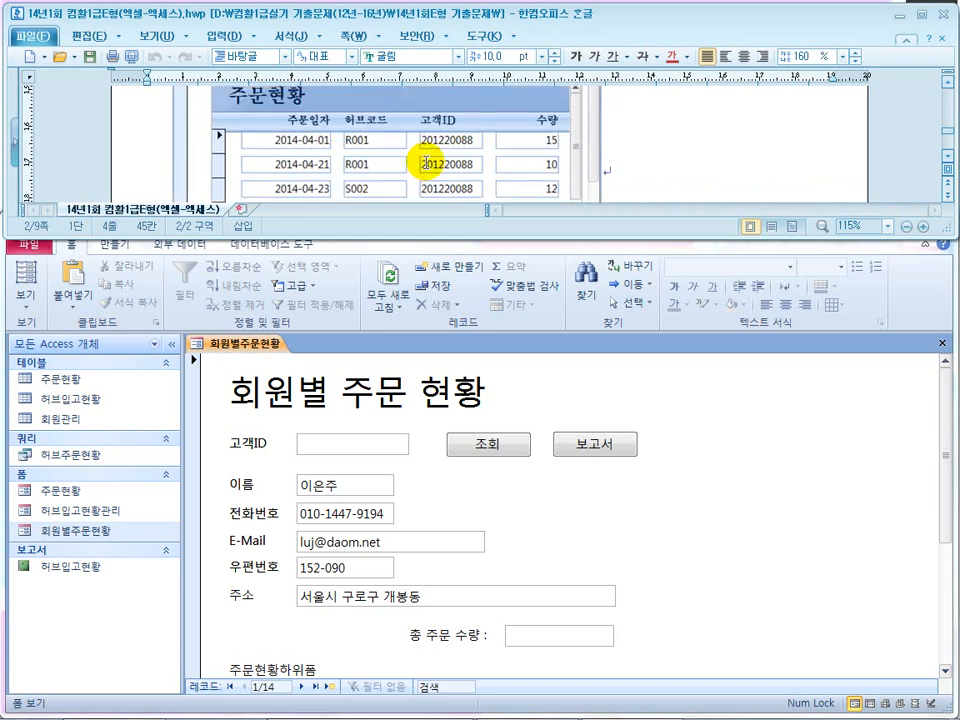
{"action": "left_click", "coordinate": [553, 374]}
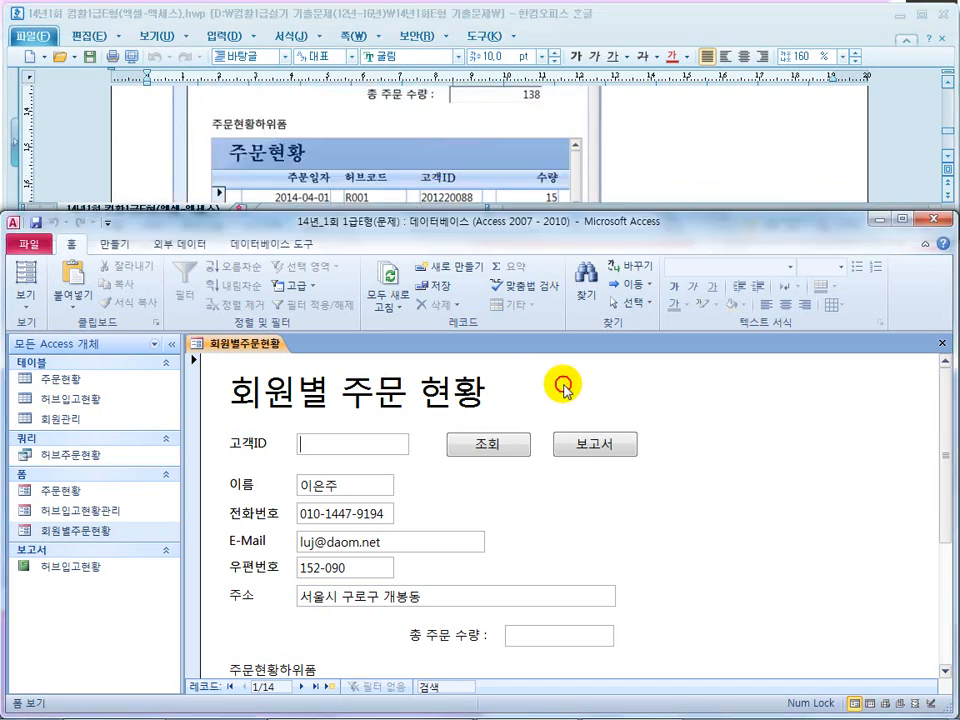
{"action": "scroll", "coordinate": [561, 381], "scroll_direction": "down", "scroll_amount": 3}
{"action": "scroll", "coordinate": [566, 388], "scroll_direction": "up", "scroll_amount": 2}
Return to requirement ① in the exam document and highlight the wording about setting the 기본 보기 property
{"action": "left_click", "coordinate": [663, 156]}
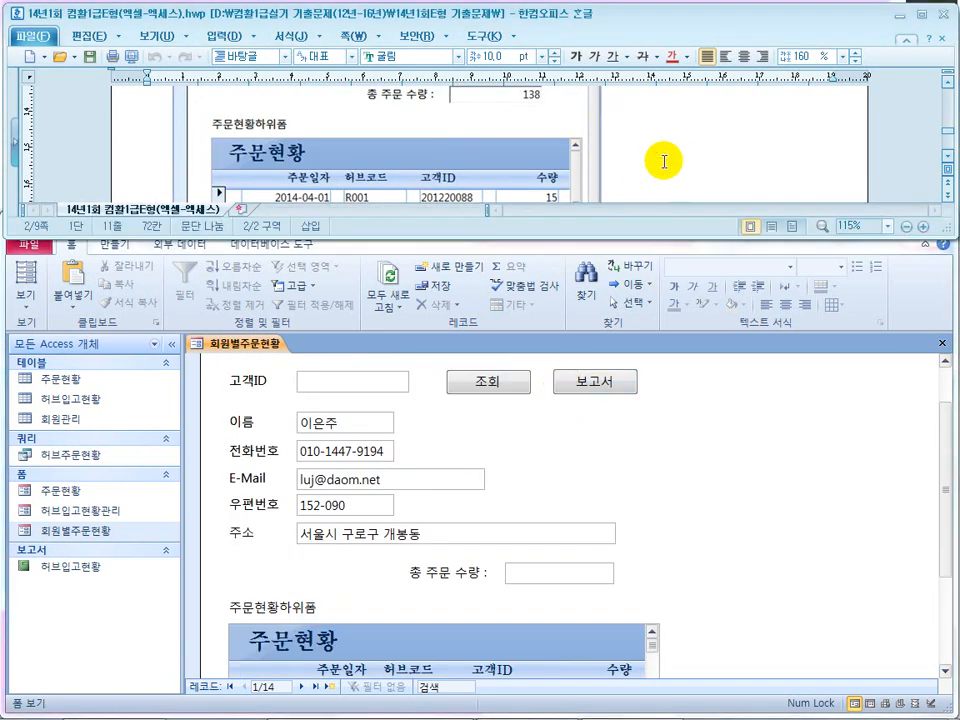
{"action": "scroll", "coordinate": [670, 162], "scroll_direction": "up", "scroll_amount": 1}
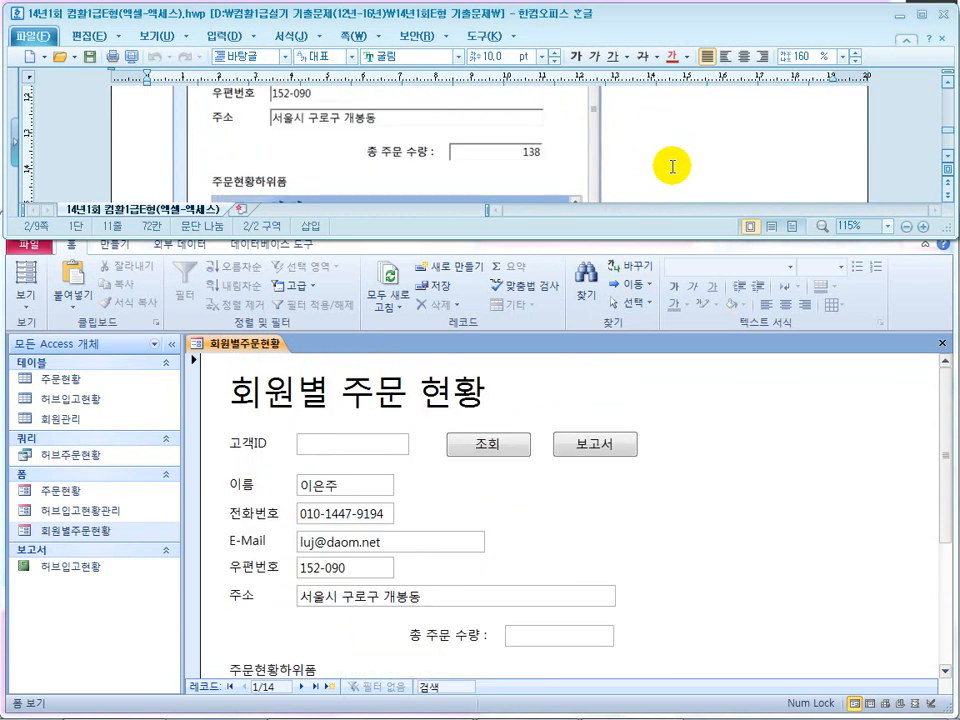
{"action": "scroll", "coordinate": [672, 166], "scroll_direction": "up", "scroll_amount": 6}
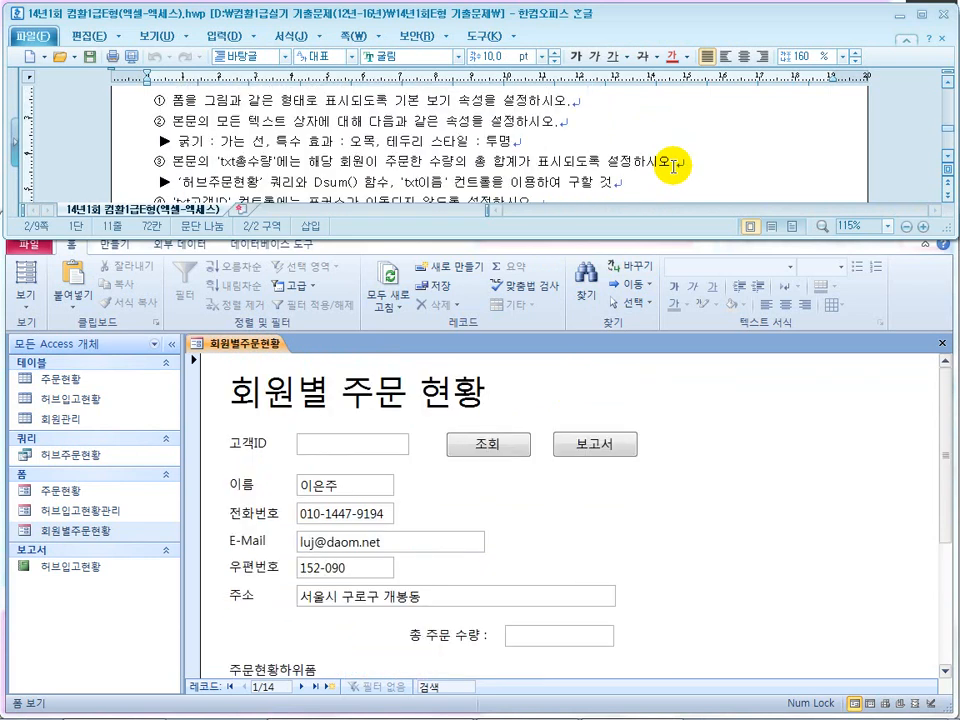
{"action": "scroll", "coordinate": [673, 166], "scroll_direction": "up", "scroll_amount": 2}
{"action": "left_click_drag", "start_coordinate": [395, 158], "coordinate": [533, 160]}
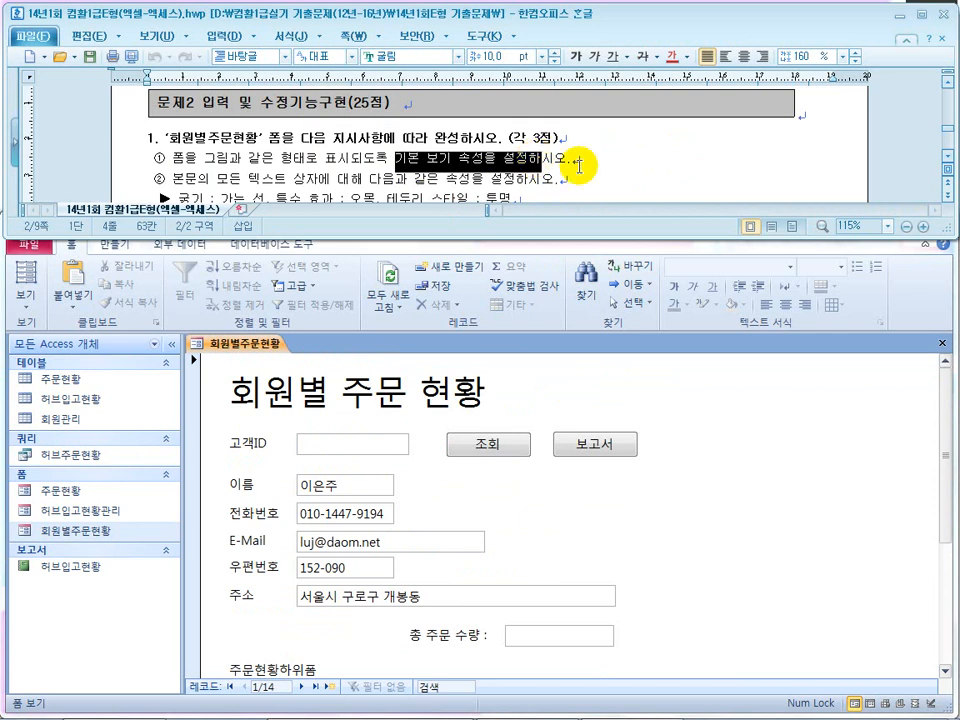
{"action": "left_click_drag", "start_coordinate": [574, 157], "coordinate": [418, 157]}
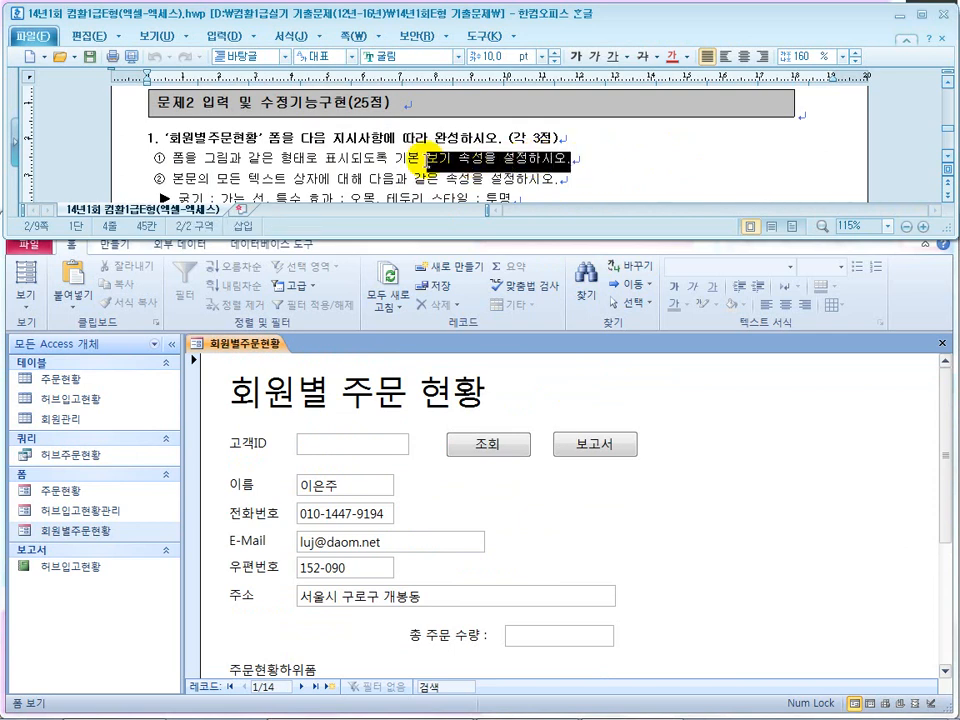
Close the 회원별주문현황 form, reopen it directly to check its default view, and close it again
{"action": "left_click", "coordinate": [941, 343]}
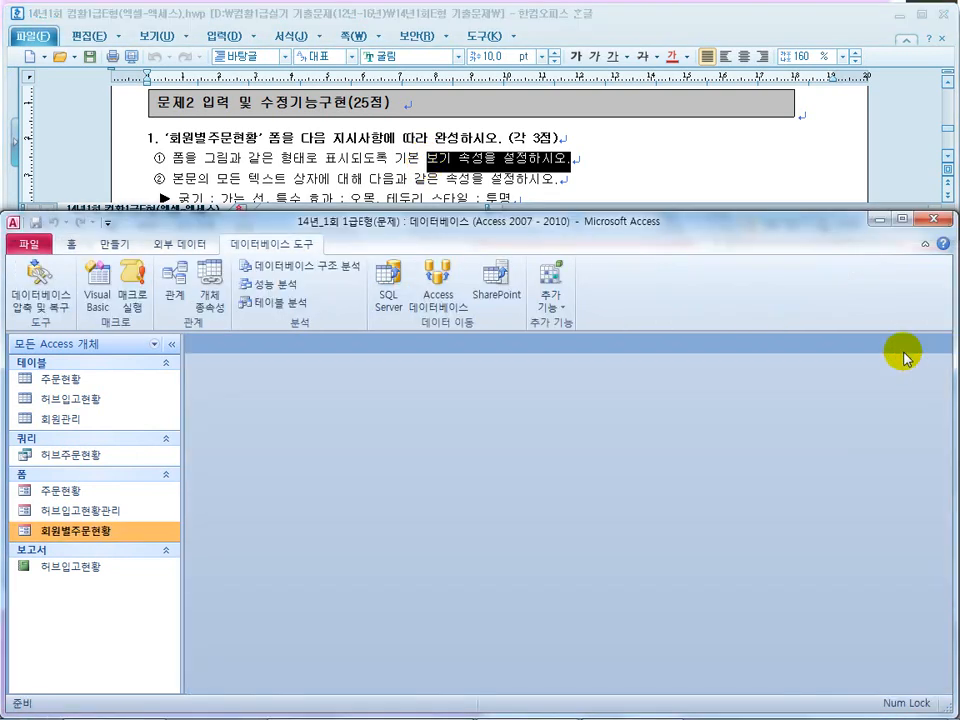
{"action": "right_click", "coordinate": [101, 531]}
{"action": "left_click", "coordinate": [312, 513]}
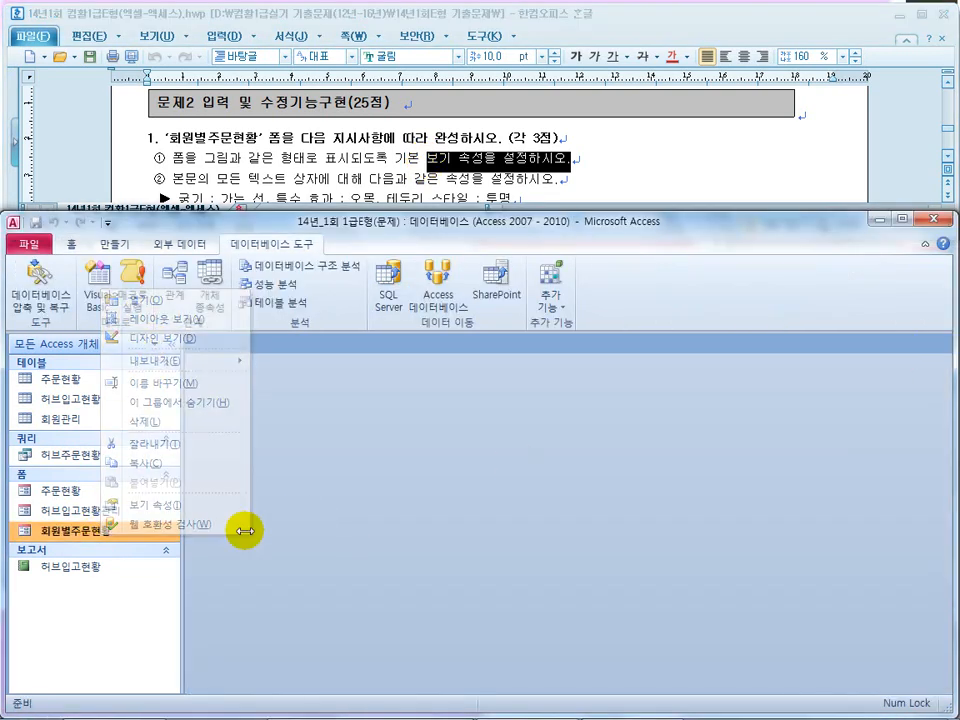
{"action": "double_click", "coordinate": [95, 533]}
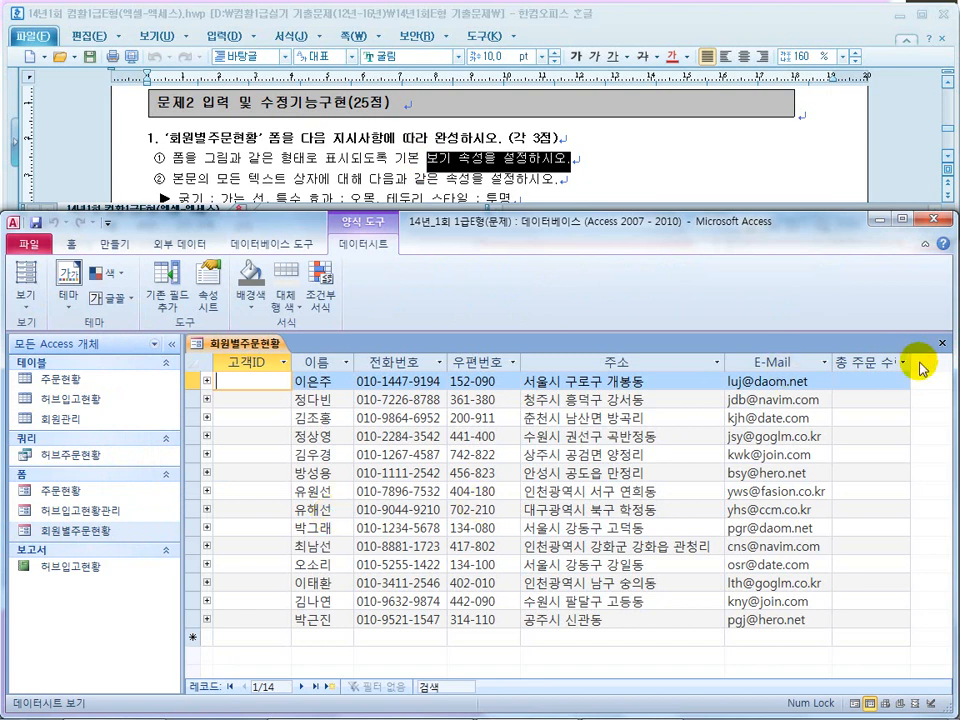
{"action": "left_click", "coordinate": [941, 343]}
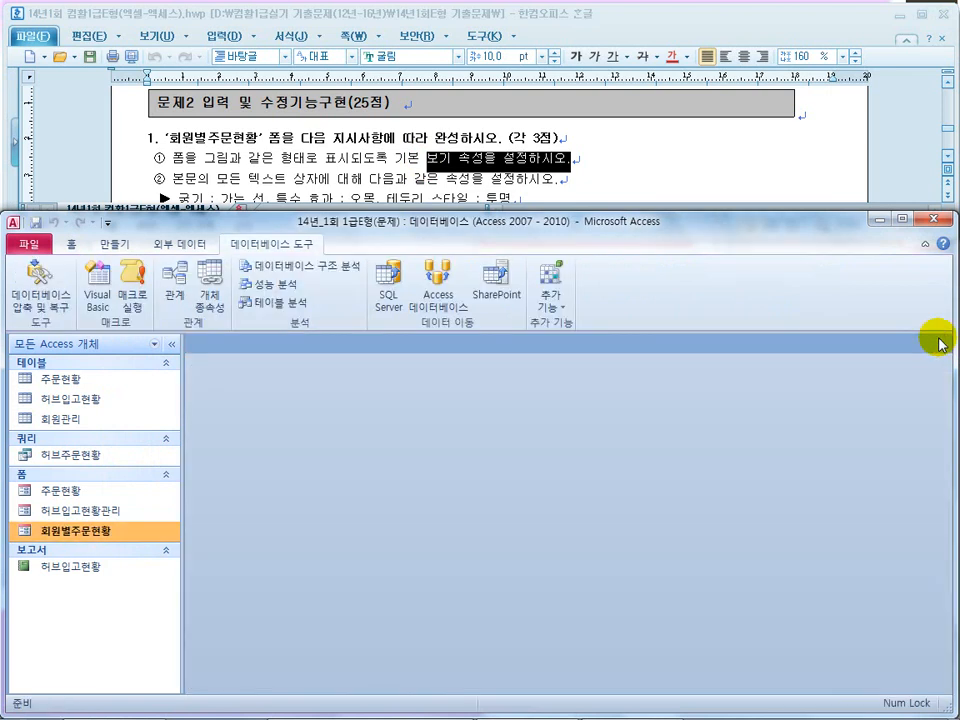
Open the 회원별주문현황 form in Design View, preview it in Form View, and return to Design View
{"action": "right_click", "coordinate": [118, 534]}
{"action": "left_click", "coordinate": [175, 336]}
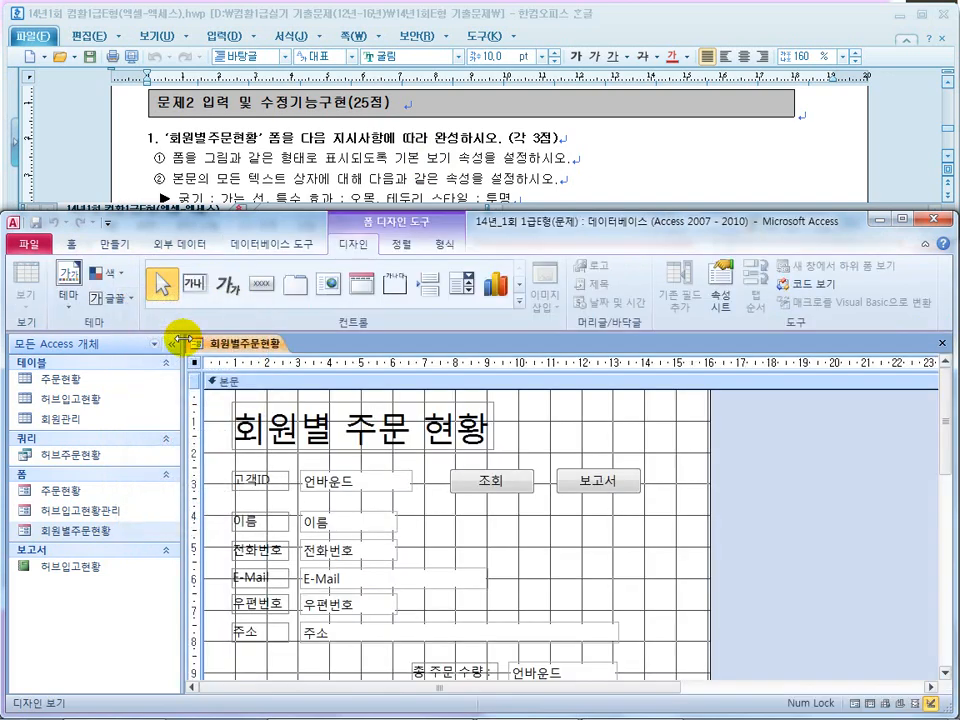
{"action": "left_click", "coordinate": [20, 308]}
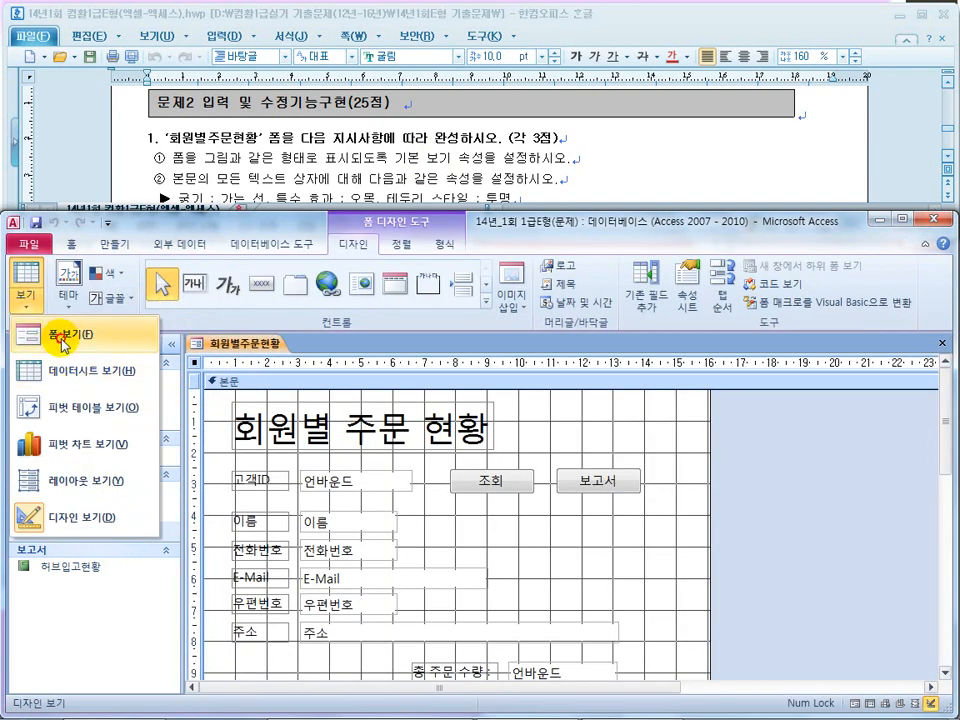
{"action": "left_click", "coordinate": [36, 334]}
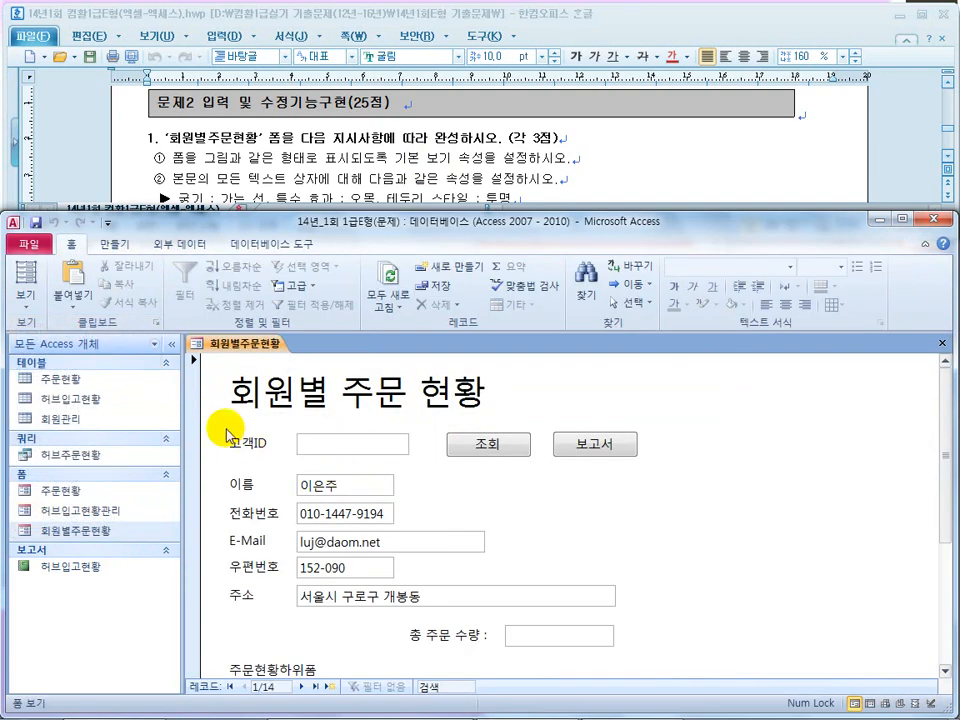
{"action": "left_click", "coordinate": [34, 308]}
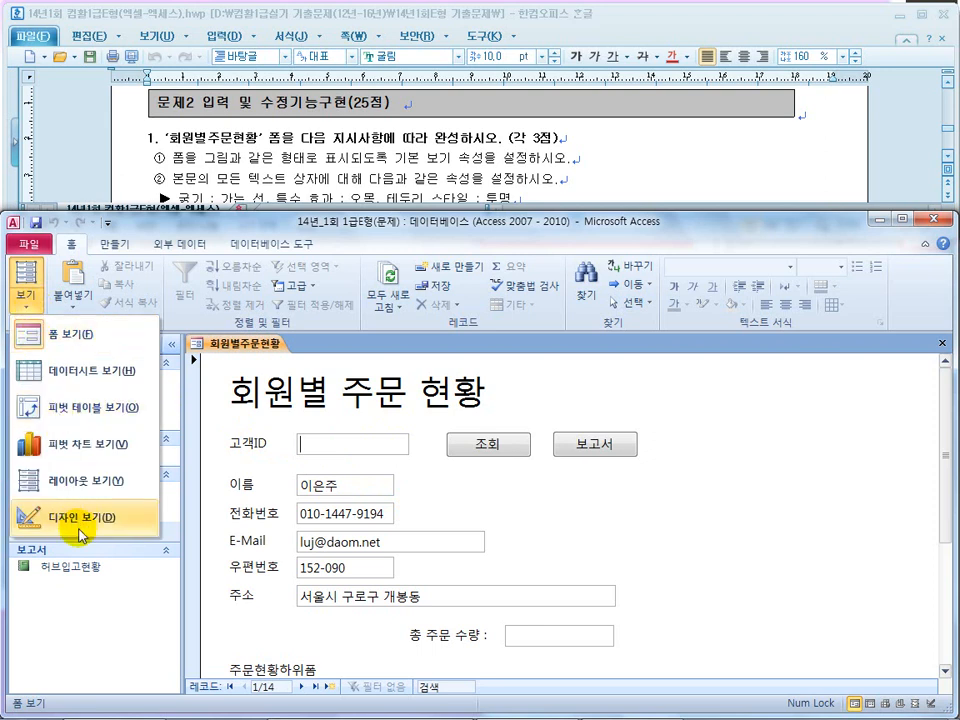
{"action": "left_click", "coordinate": [130, 513]}
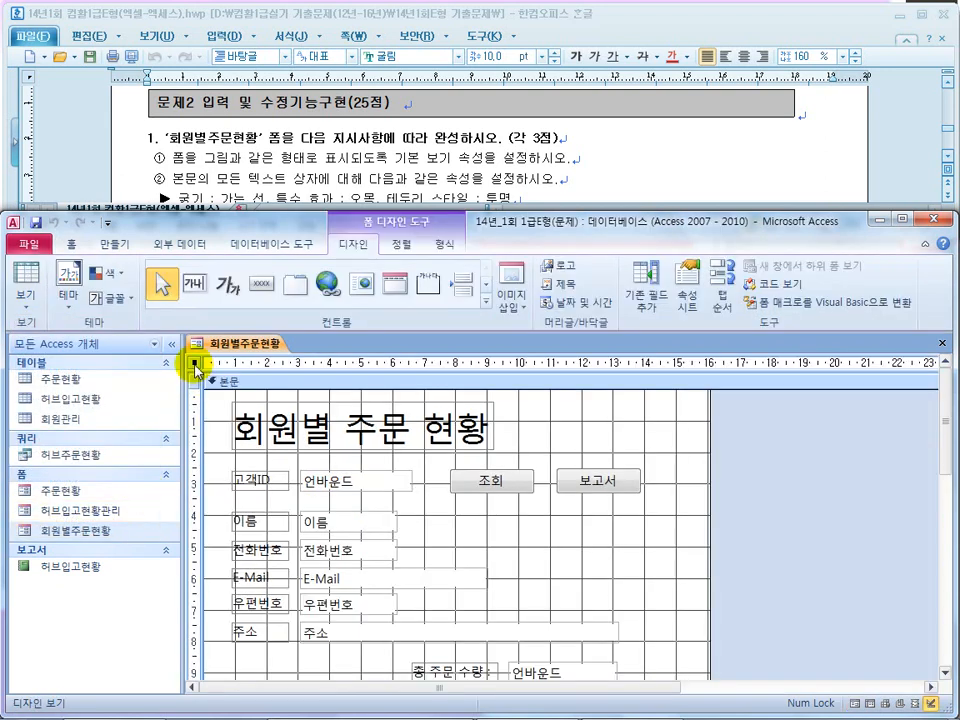
Open the form's property sheet, select the 기본 보기 property, and highlight the matching wording in requirement ①
{"action": "double_click", "coordinate": [196, 366]}
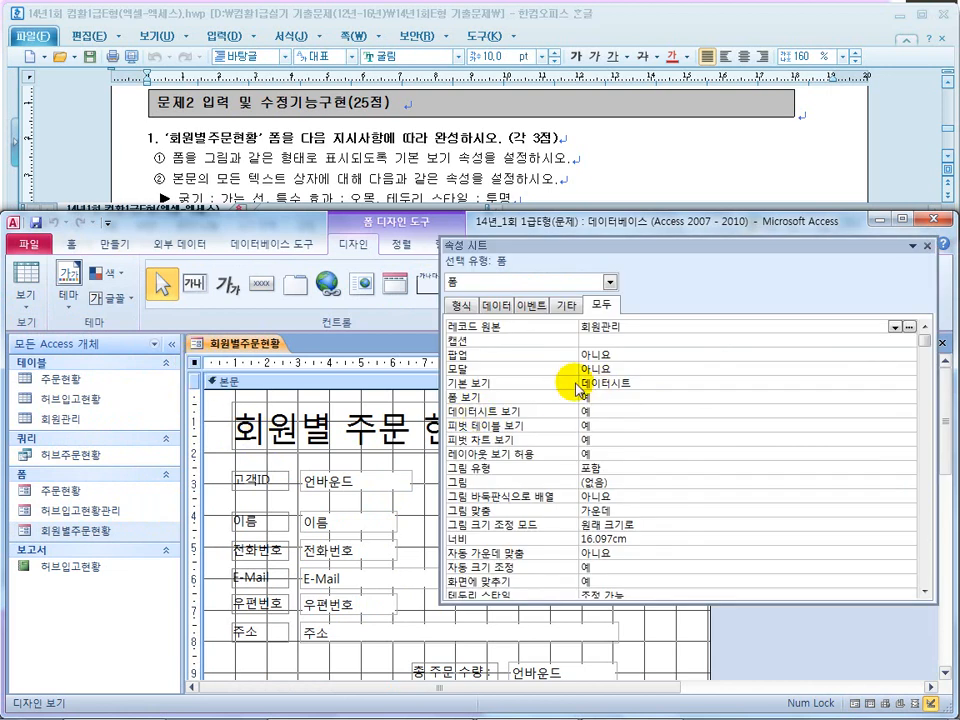
{"action": "left_click", "coordinate": [637, 378]}
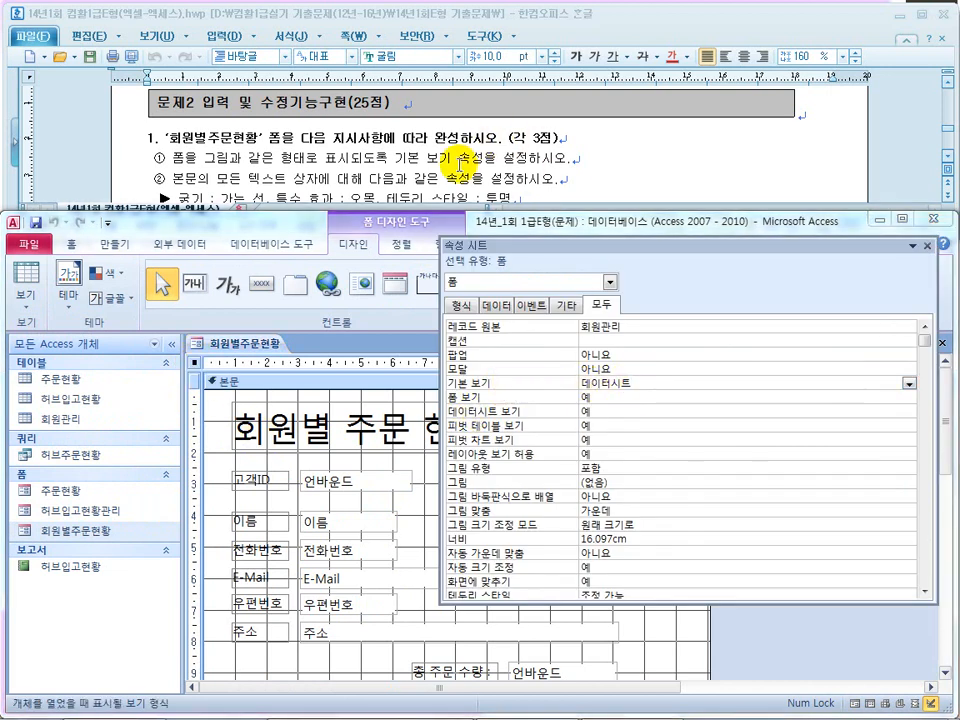
{"action": "left_click_drag", "start_coordinate": [426, 158], "coordinate": [524, 158]}
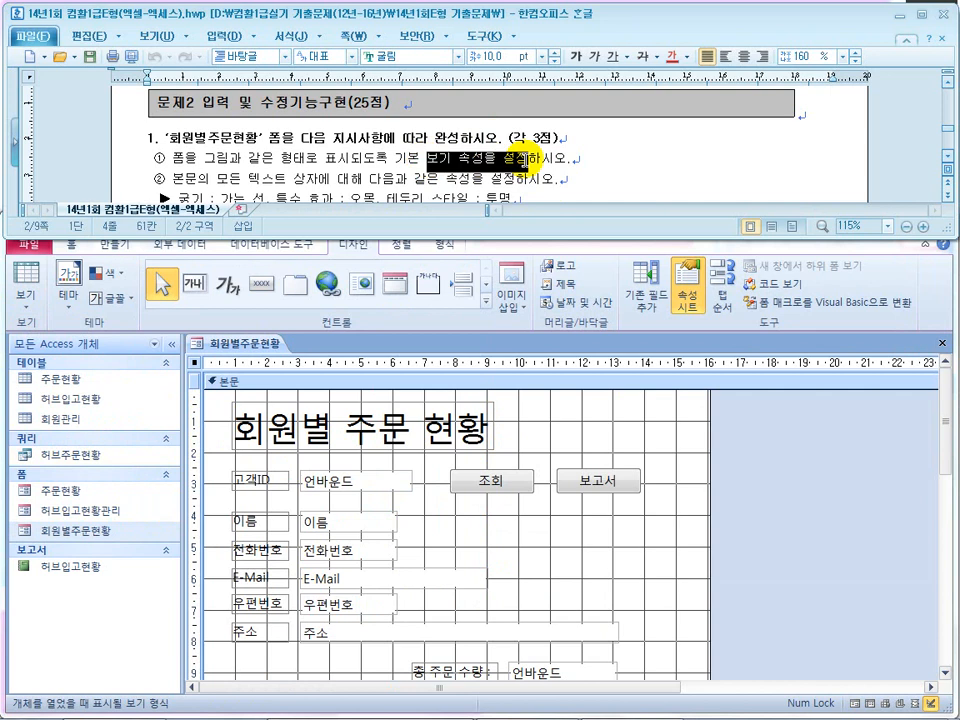
{"action": "left_click", "coordinate": [212, 343]}
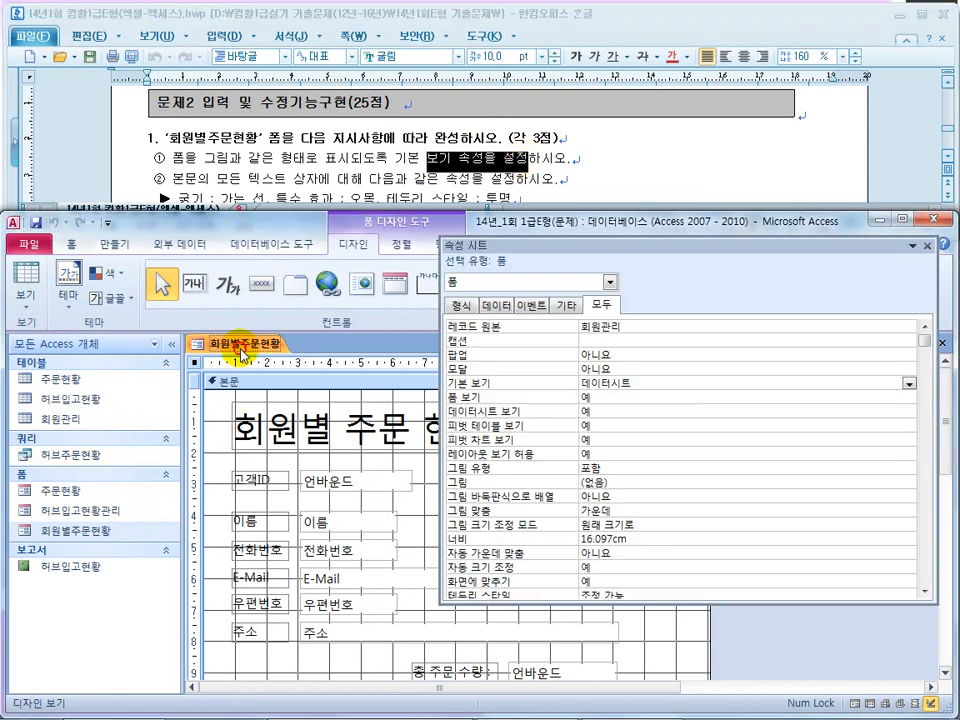
Show the sample 회원별 주문 현황 picture in the exam document and maximize the document window
{"action": "left_click", "coordinate": [330, 160]}
{"action": "scroll", "coordinate": [350, 140], "scroll_direction": "down", "scroll_amount": 4}
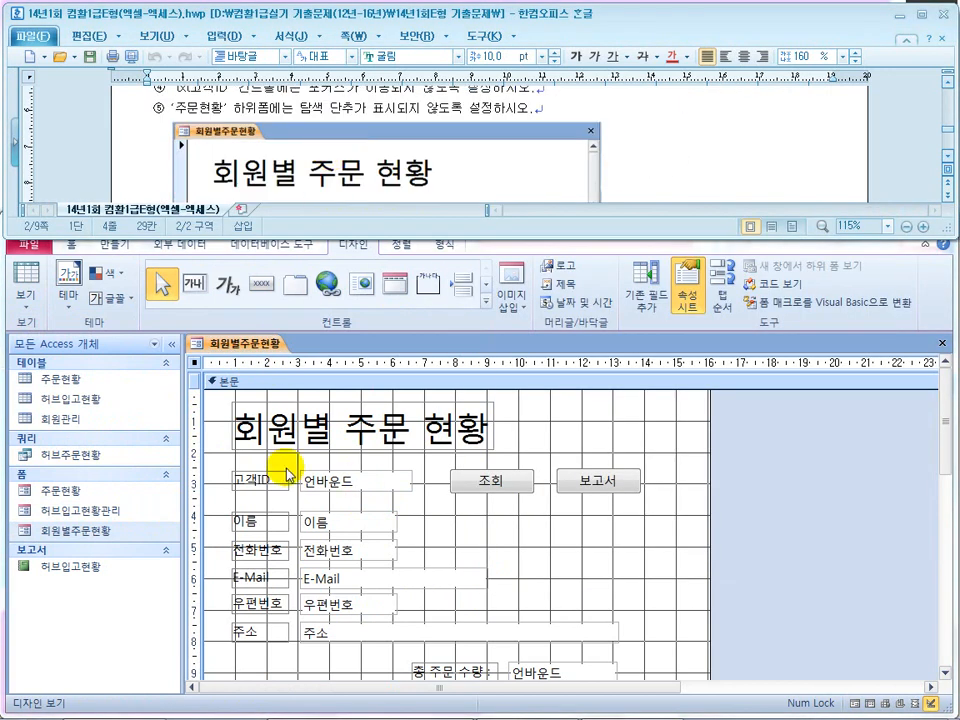
{"action": "double_click", "coordinate": [488, 14]}
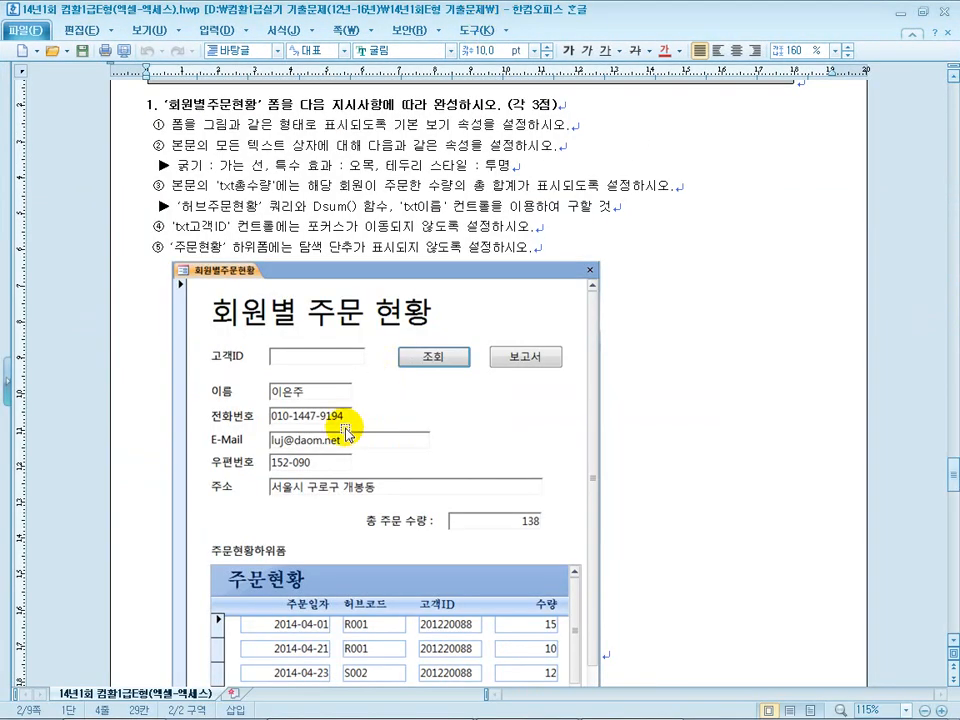
Examine the sample 회원별주문현황 picture to distinguish the main form area from the 주문현황 subform
{"action": "mouse_move", "coordinate": [362, 488]}
{"action": "left_mouse_down"}
{"action": "mouse_move", "coordinate": [246, 382]}
{"action": "mouse_move", "coordinate": [362, 458]}
{"action": "left_mouse_up"}
{"action": "left_click_drag", "start_coordinate": [428, 420], "coordinate": [443, 432]}
{"action": "left_click_drag", "start_coordinate": [455, 400], "coordinate": [455, 444]}
{"action": "left_click_drag", "start_coordinate": [461, 406], "coordinate": [472, 419]}
{"action": "left_click_drag", "start_coordinate": [472, 404], "coordinate": [472, 420]}
{"action": "mouse_move", "coordinate": [467, 420]}
{"action": "left_mouse_down"}
{"action": "mouse_move", "coordinate": [457, 432]}
{"action": "mouse_move", "coordinate": [484, 436]}
{"action": "left_mouse_up"}
{"action": "left_click_drag", "start_coordinate": [486, 430], "coordinate": [491, 425]}
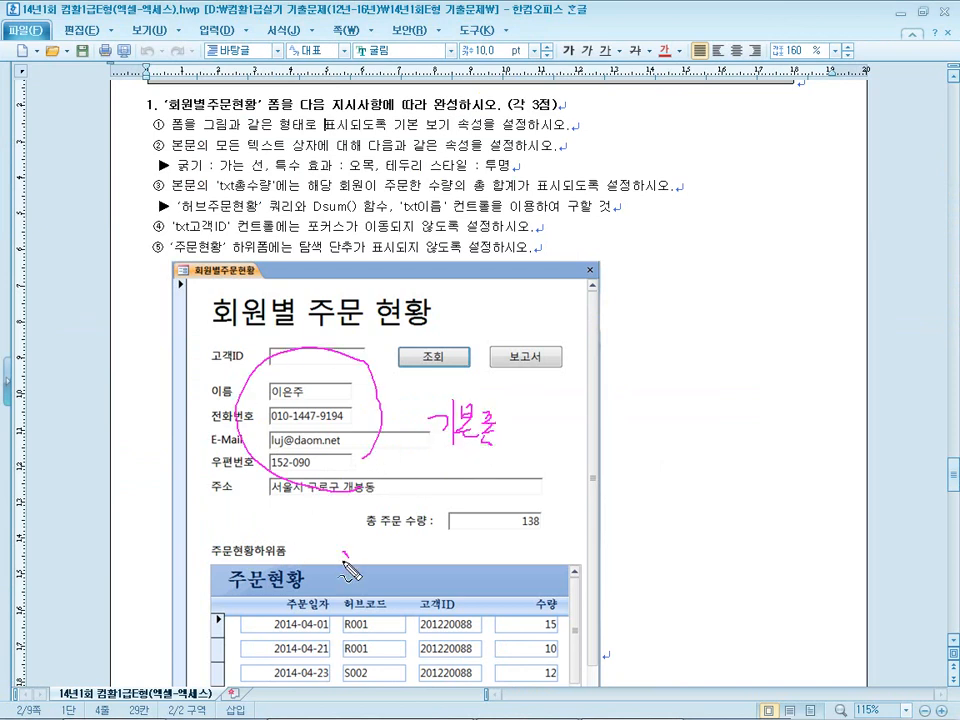
{"action": "left_click_drag", "start_coordinate": [363, 575], "coordinate": [400, 574]}
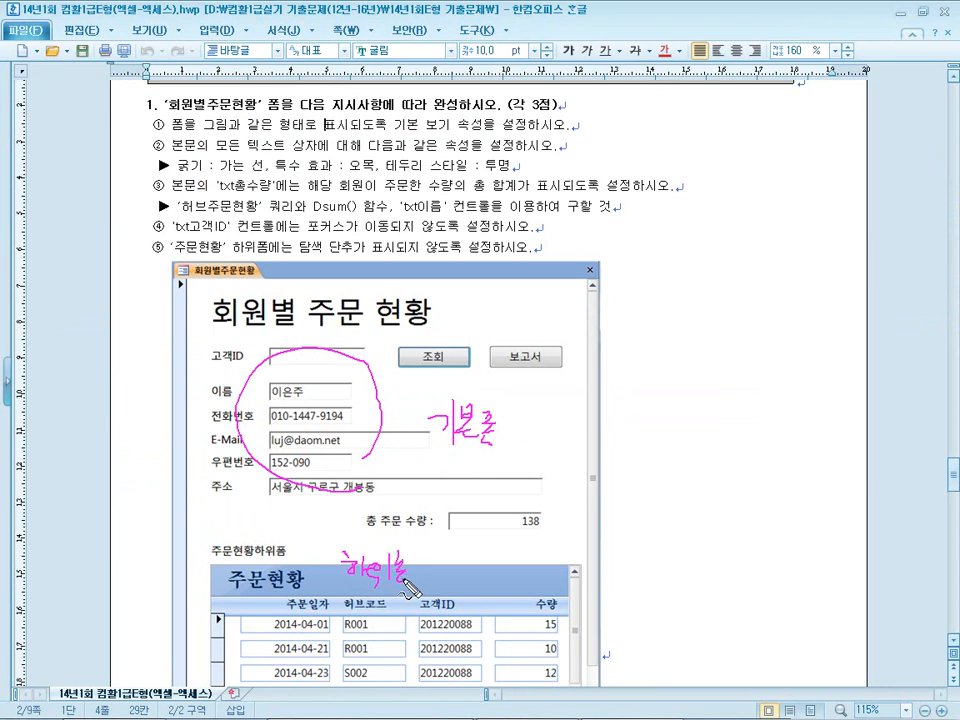
{"action": "mouse_move", "coordinate": [358, 487]}
{"action": "left_mouse_down"}
{"action": "mouse_move", "coordinate": [388, 440]}
{"action": "mouse_move", "coordinate": [363, 472]}
{"action": "left_mouse_up"}
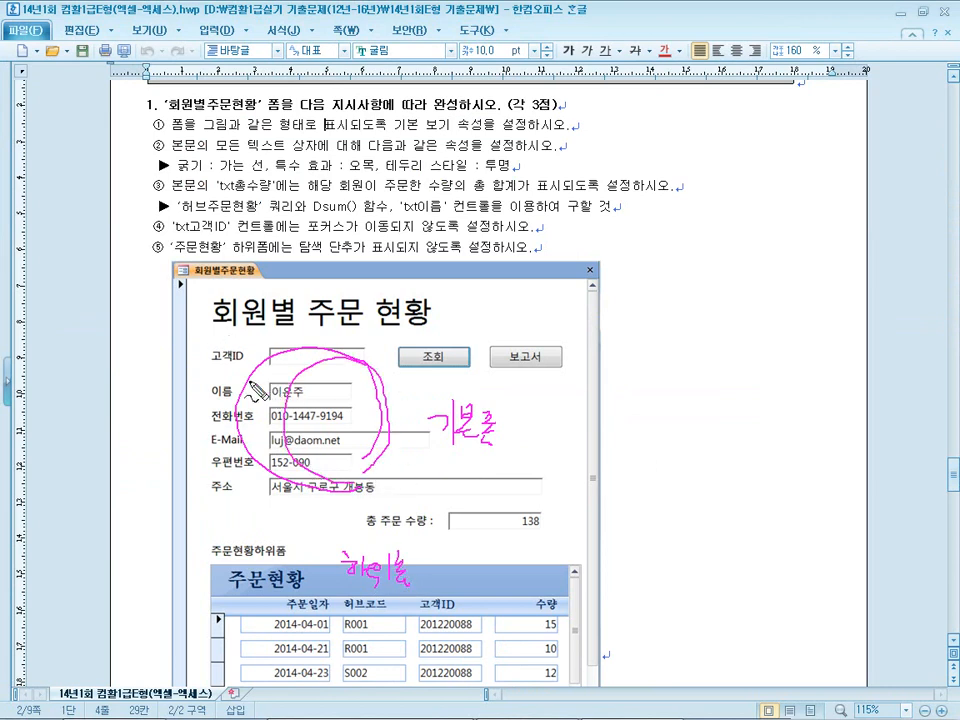
{"action": "mouse_move", "coordinate": [498, 538]}
{"action": "left_mouse_down"}
{"action": "mouse_move", "coordinate": [609, 373]}
{"action": "mouse_move", "coordinate": [490, 537]}
{"action": "left_mouse_up"}
{"action": "mouse_move", "coordinate": [398, 622]}
{"action": "left_mouse_down"}
{"action": "mouse_move", "coordinate": [335, 635]}
{"action": "mouse_move", "coordinate": [392, 638]}
{"action": "left_mouse_up"}
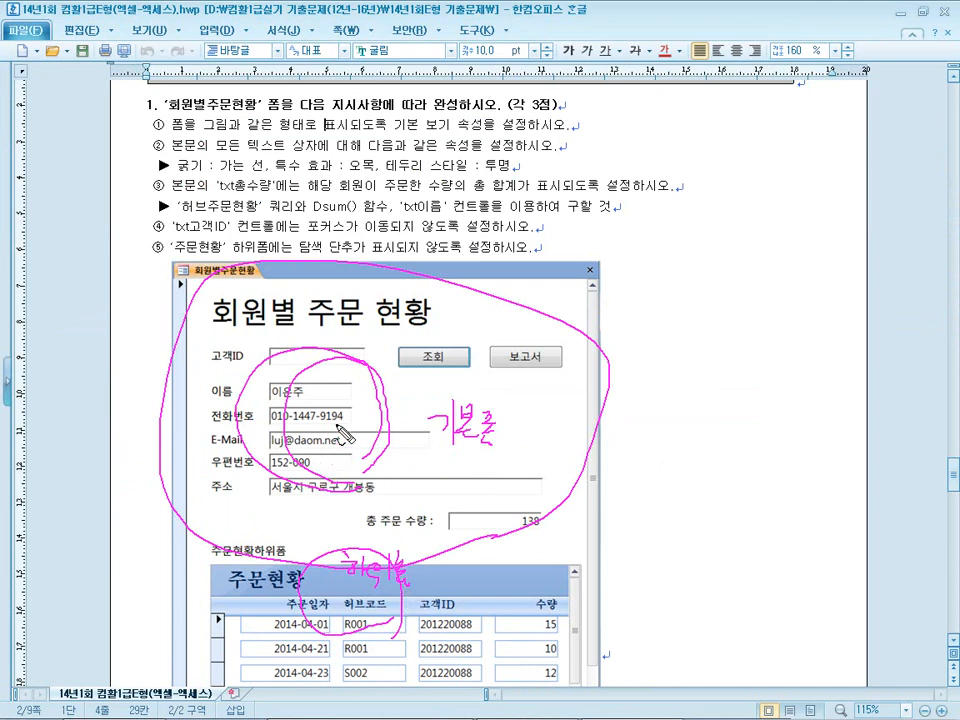
{"action": "left_click_drag", "start_coordinate": [170, 113], "coordinate": [287, 110]}
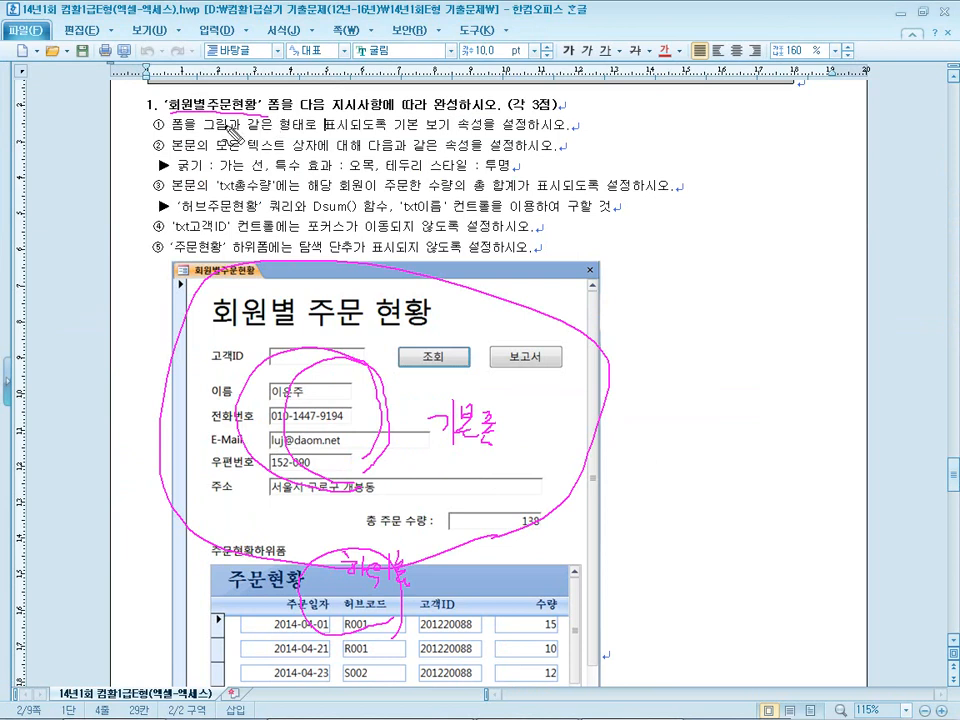
{"action": "mouse_move", "coordinate": [367, 464]}
{"action": "left_mouse_down"}
{"action": "mouse_move", "coordinate": [351, 486]}
{"action": "mouse_move", "coordinate": [321, 463]}
{"action": "left_mouse_up"}
{"action": "key", "text": "Escape"}
{"action": "key", "text": "ctrl+shift+d"}
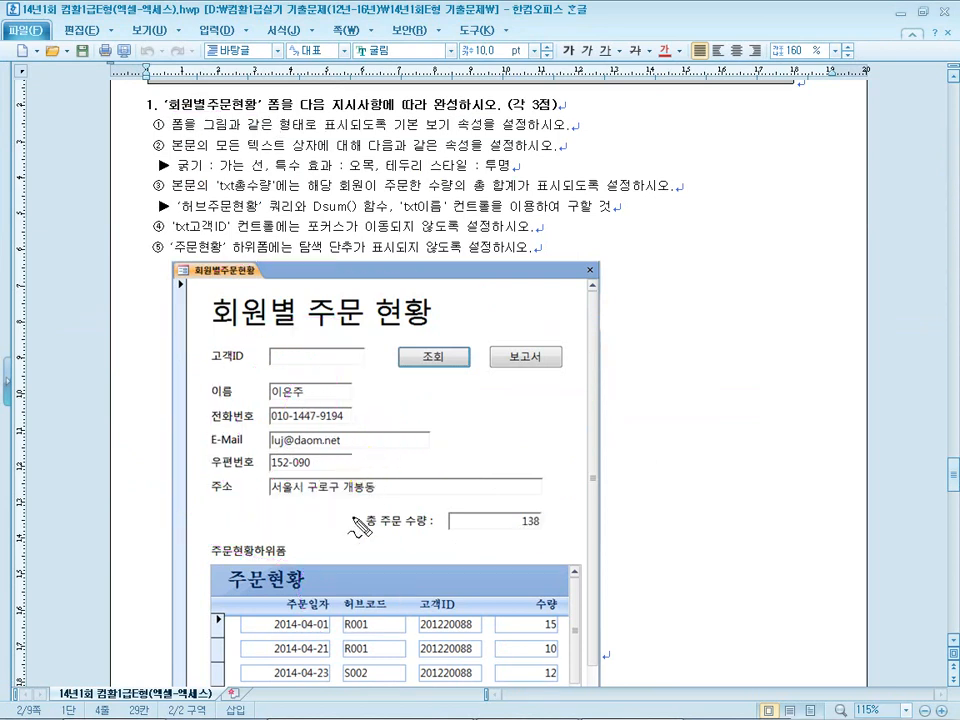
Examine the main form's record layout in the sample picture to determine which 기본 보기 type it requires
{"action": "left_click_drag", "start_coordinate": [386, 641], "coordinate": [318, 640]}
{"action": "mouse_move", "coordinate": [362, 460]}
{"action": "left_mouse_down"}
{"action": "mouse_move", "coordinate": [368, 383]}
{"action": "mouse_move", "coordinate": [380, 440]}
{"action": "left_mouse_up"}
{"action": "left_click_drag", "start_coordinate": [408, 429], "coordinate": [463, 426]}
{"action": "mouse_move", "coordinate": [462, 411]}
{"action": "left_mouse_down"}
{"action": "mouse_move", "coordinate": [480, 442]}
{"action": "mouse_move", "coordinate": [486, 415]}
{"action": "left_mouse_up"}
{"action": "left_click_drag", "start_coordinate": [493, 410], "coordinate": [493, 431]}
{"action": "mouse_move", "coordinate": [484, 436]}
{"action": "left_mouse_down"}
{"action": "mouse_move", "coordinate": [497, 446]}
{"action": "mouse_move", "coordinate": [520, 394]}
{"action": "mouse_move", "coordinate": [528, 460]}
{"action": "mouse_move", "coordinate": [568, 440]}
{"action": "mouse_move", "coordinate": [602, 448]}
{"action": "mouse_move", "coordinate": [648, 410]}
{"action": "left_mouse_up"}
{"action": "left_click_drag", "start_coordinate": [636, 410], "coordinate": [660, 445]}
{"action": "left_click_drag", "start_coordinate": [365, 640], "coordinate": [466, 653]}
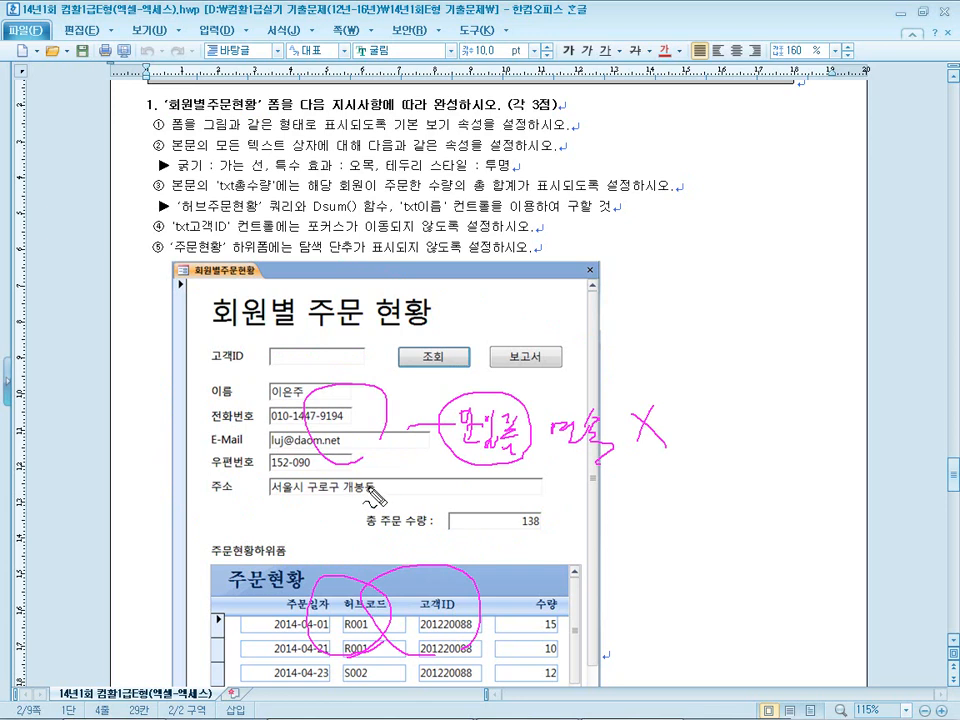
{"action": "mouse_move", "coordinate": [381, 462]}
{"action": "left_mouse_down"}
{"action": "mouse_move", "coordinate": [403, 454]}
{"action": "mouse_move", "coordinate": [517, 465]}
{"action": "left_mouse_up"}
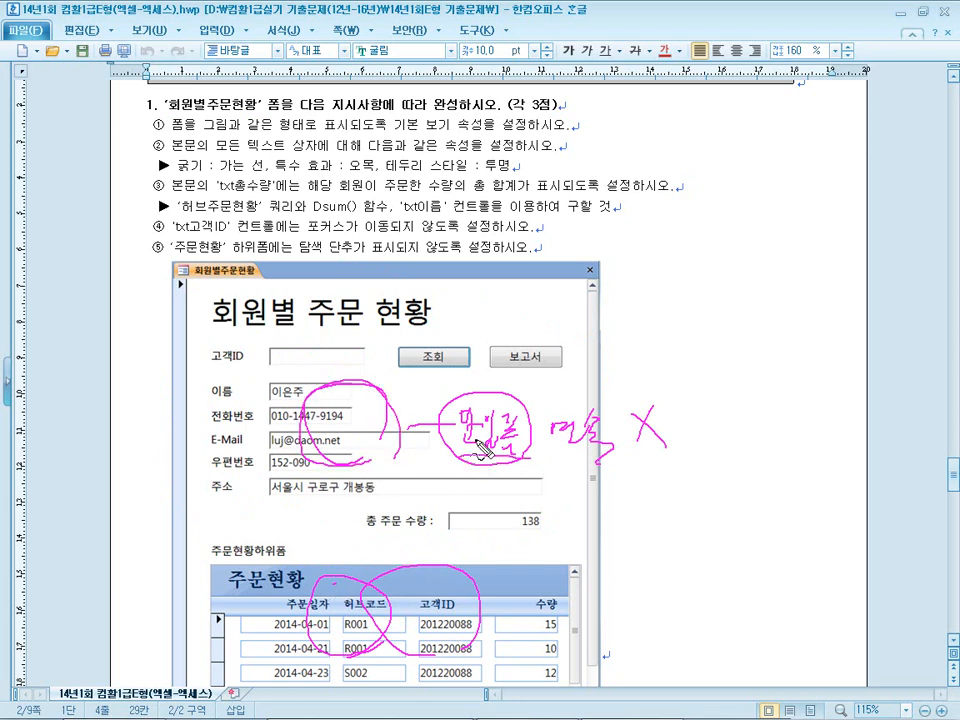
{"action": "key", "text": "Escape"}
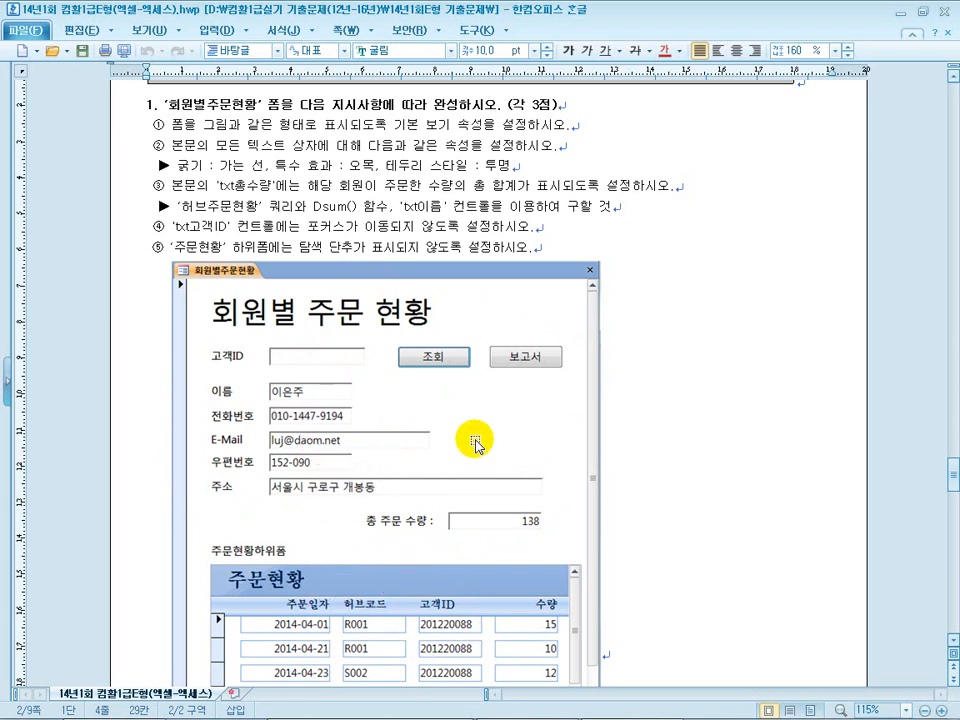
Restore the exam document window's smaller size and set the 회원별주문현황 form's 기본 보기 property to 단일 폼
{"action": "double_click", "coordinate": [597, 12]}
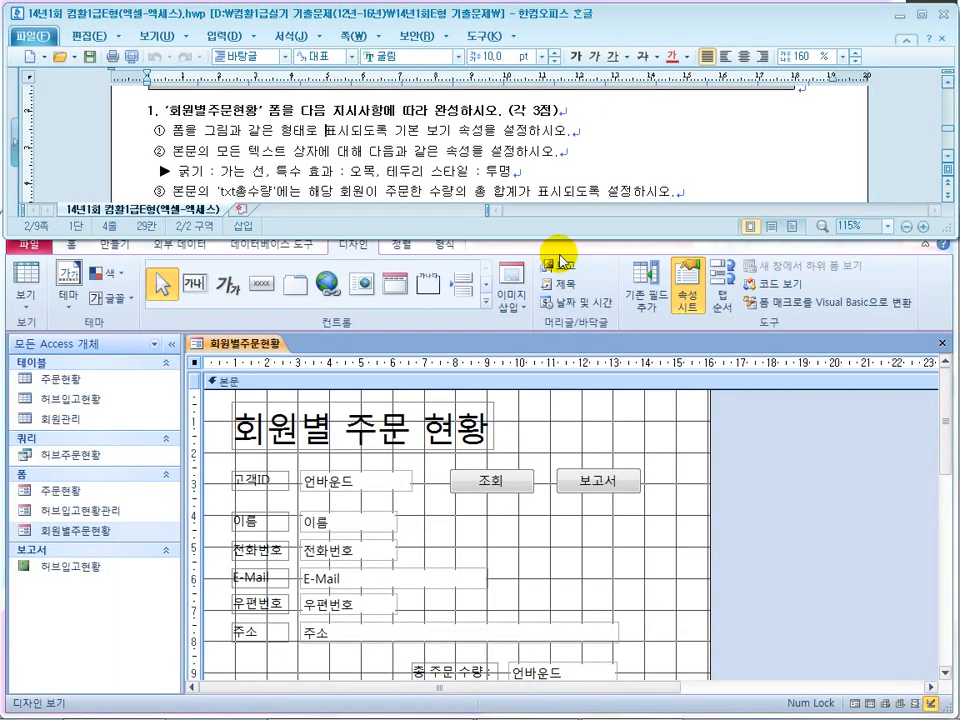
{"action": "double_click", "coordinate": [194, 365]}
{"action": "left_click", "coordinate": [660, 385]}
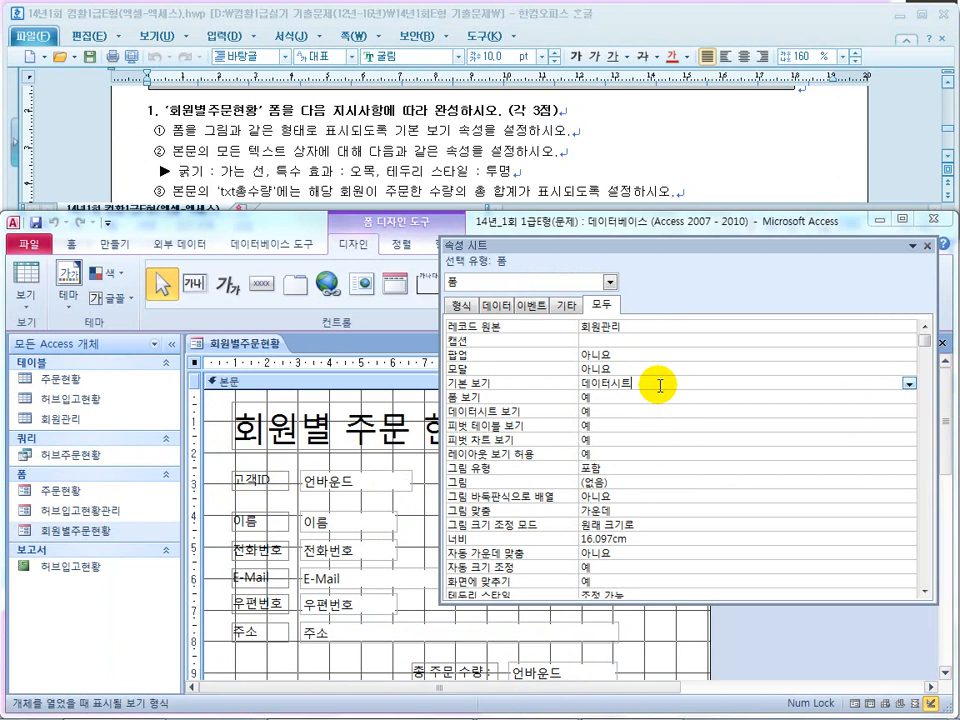
{"action": "left_click", "coordinate": [909, 384]}
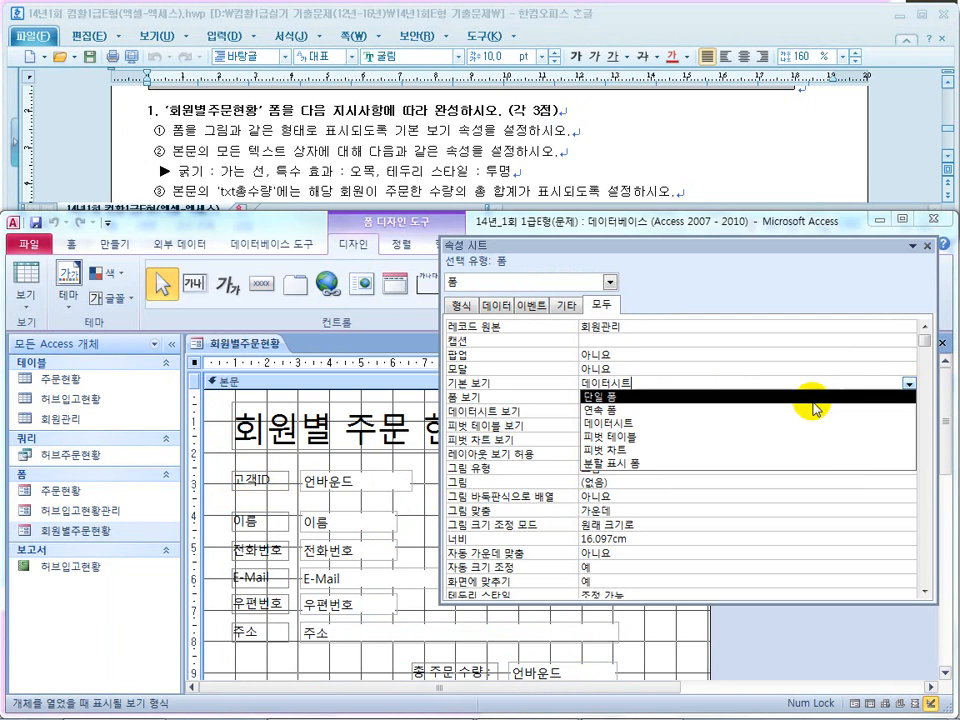
{"action": "left_click", "coordinate": [810, 396]}
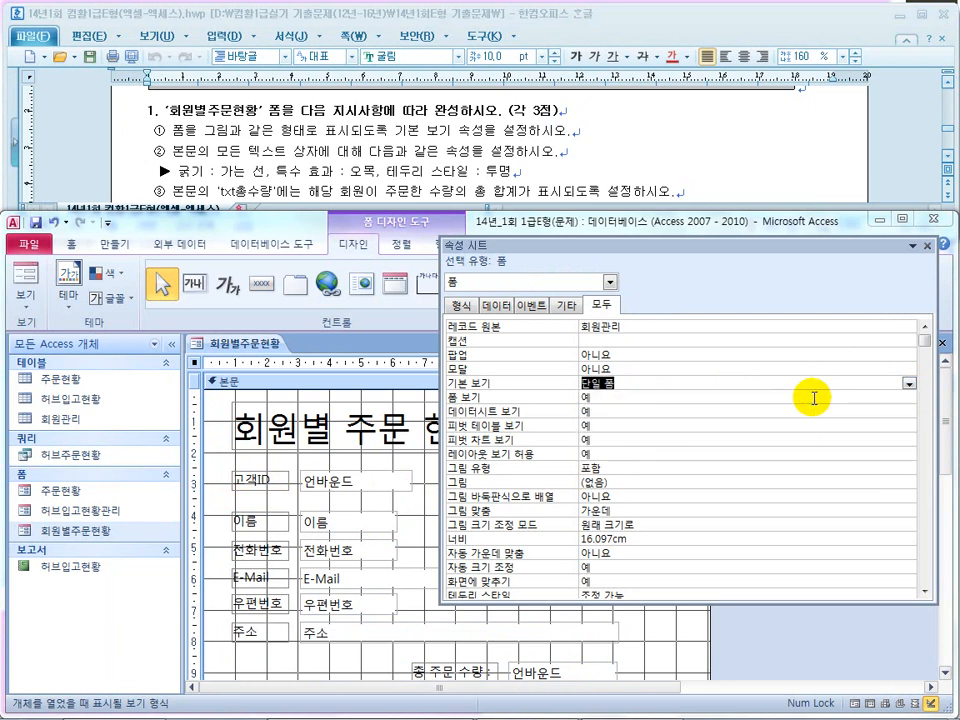
Preview the 회원별주문현황 form in Form View and close it, saving its design changes
{"action": "left_click", "coordinate": [927, 246]}
{"action": "left_click", "coordinate": [22, 275]}
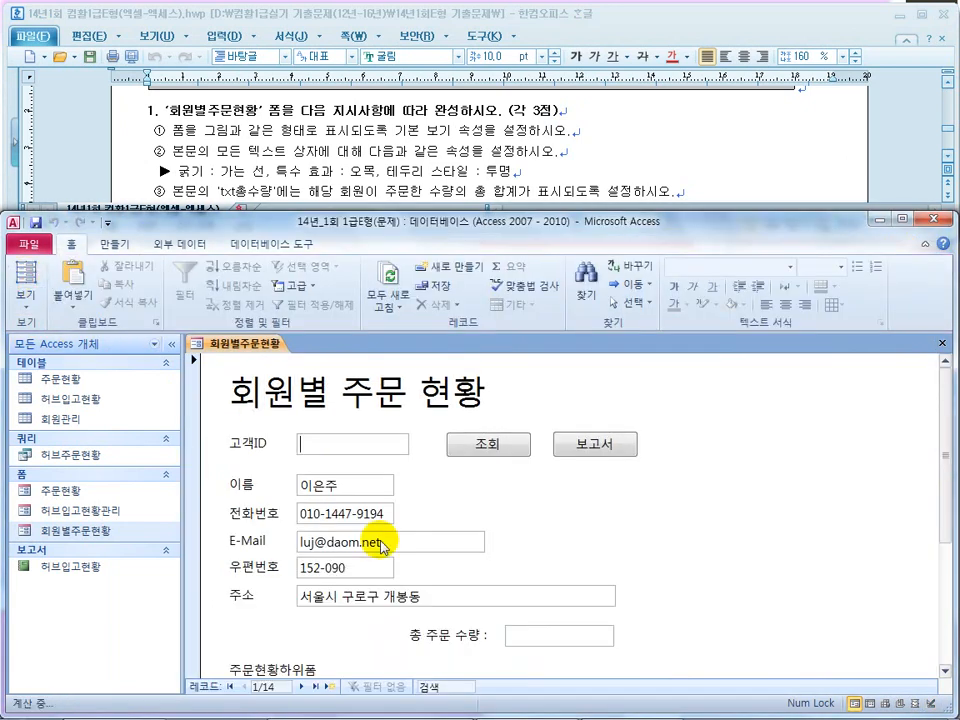
{"action": "left_click", "coordinate": [941, 343]}
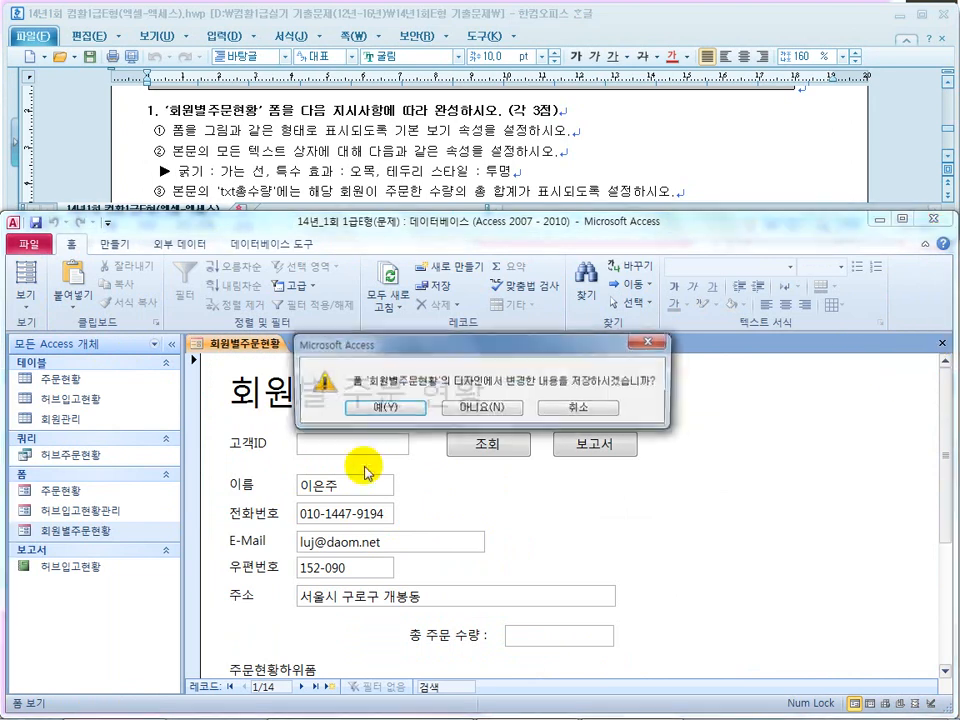
{"action": "left_click", "coordinate": [378, 408]}
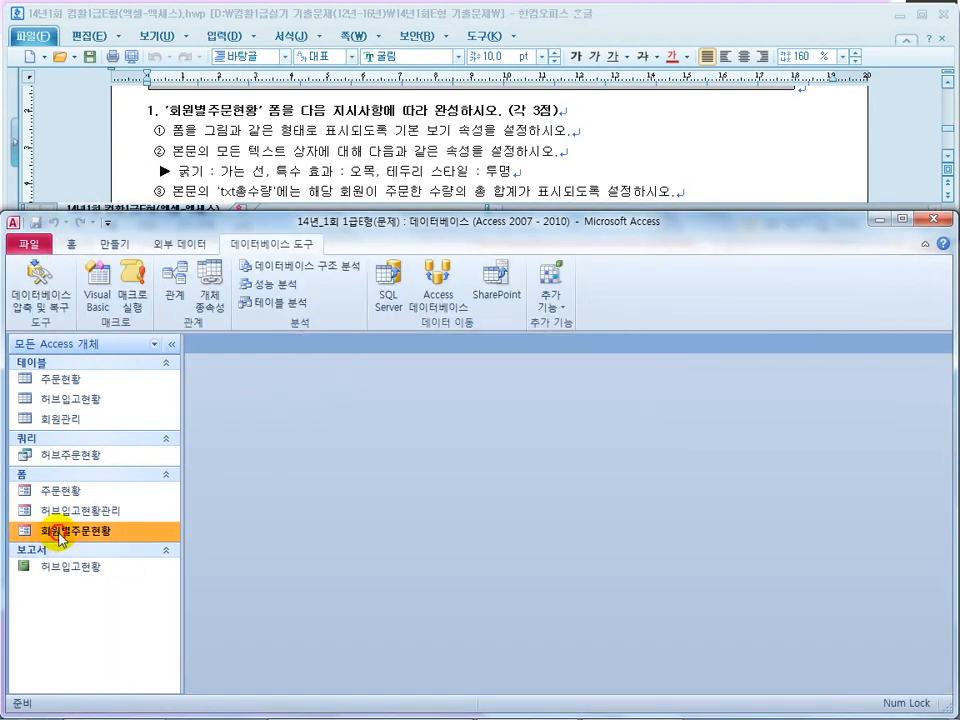
Reopen the 회원별주문현황 form directly and look through it to check its default view
{"action": "double_click", "coordinate": [60, 533]}
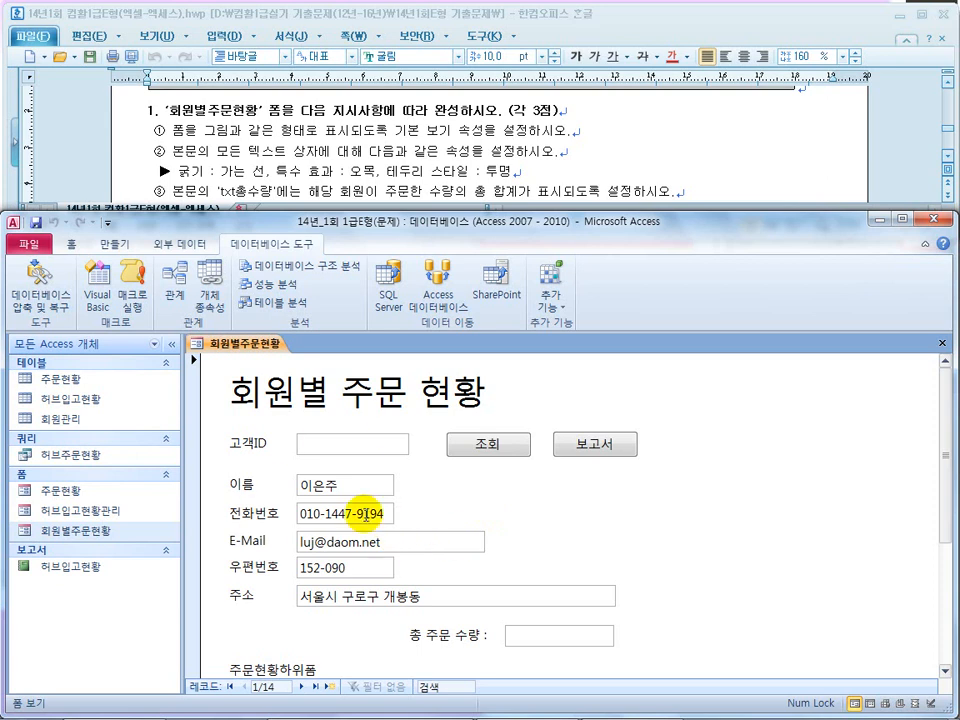
{"action": "scroll", "coordinate": [372, 514], "scroll_direction": "down", "scroll_amount": 3}
{"action": "scroll", "coordinate": [420, 518], "scroll_direction": "up", "scroll_amount": 3}
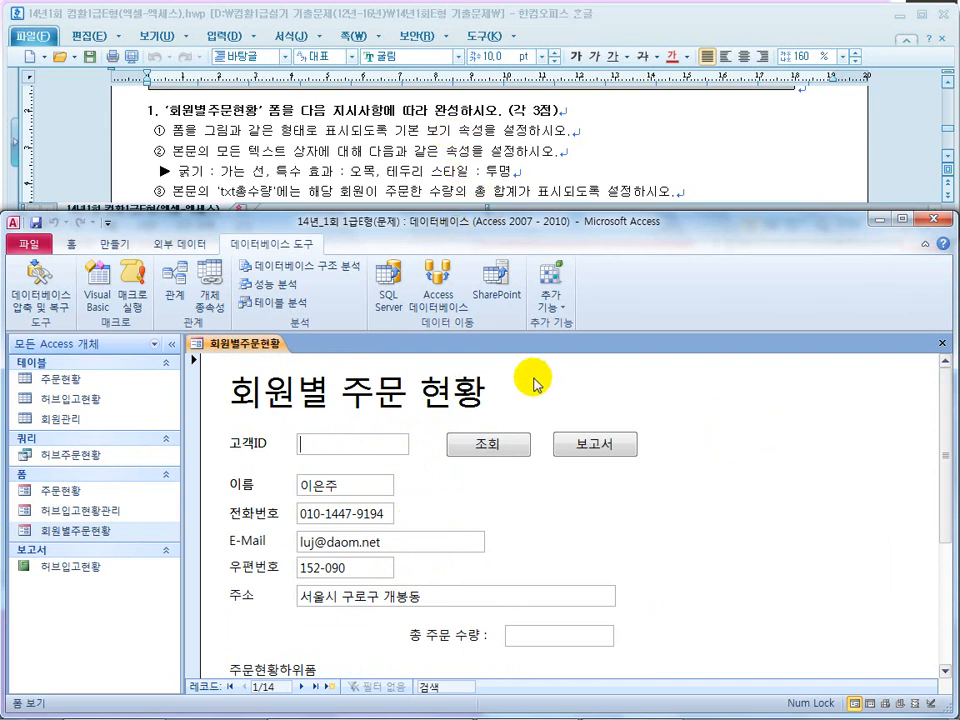
Return the 회원별주문현황 form to Design View and highlight 텍스트 상자 in requirement ② of the exam document
{"action": "left_click", "coordinate": [70, 243]}
{"action": "left_click", "coordinate": [26, 288]}
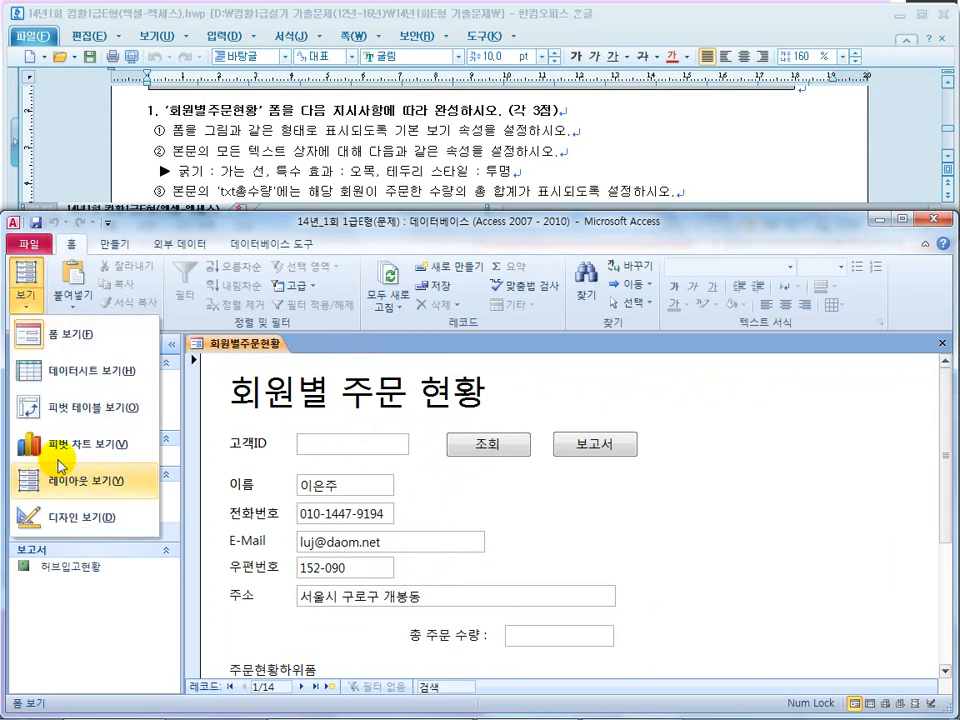
{"action": "left_click", "coordinate": [60, 518]}
{"action": "left_click", "coordinate": [252, 158]}
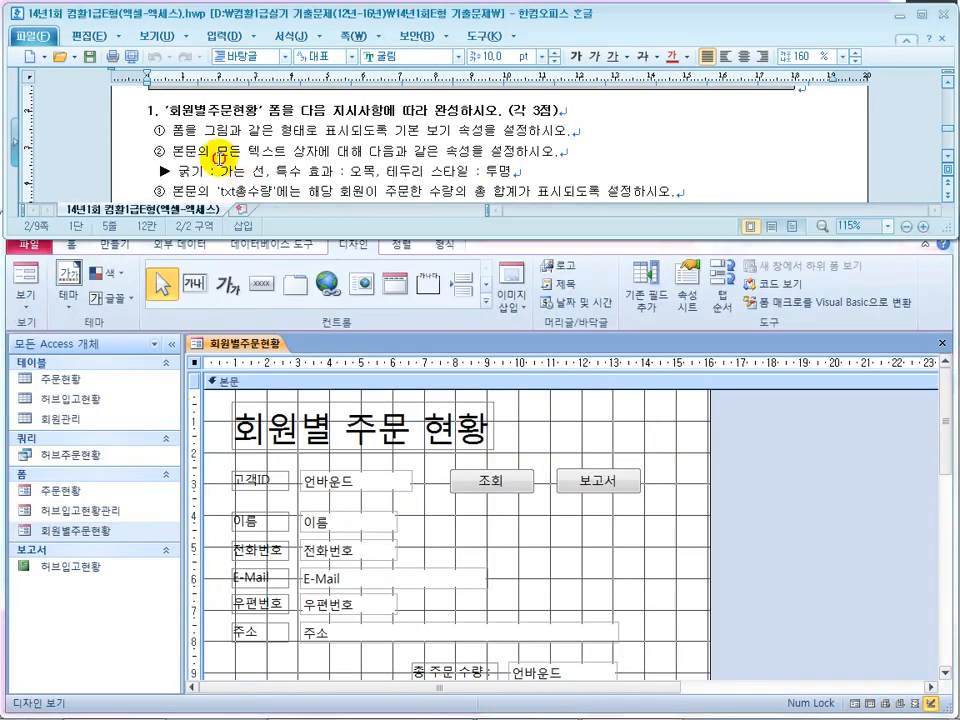
{"action": "left_click_drag", "start_coordinate": [250, 156], "coordinate": [320, 155]}
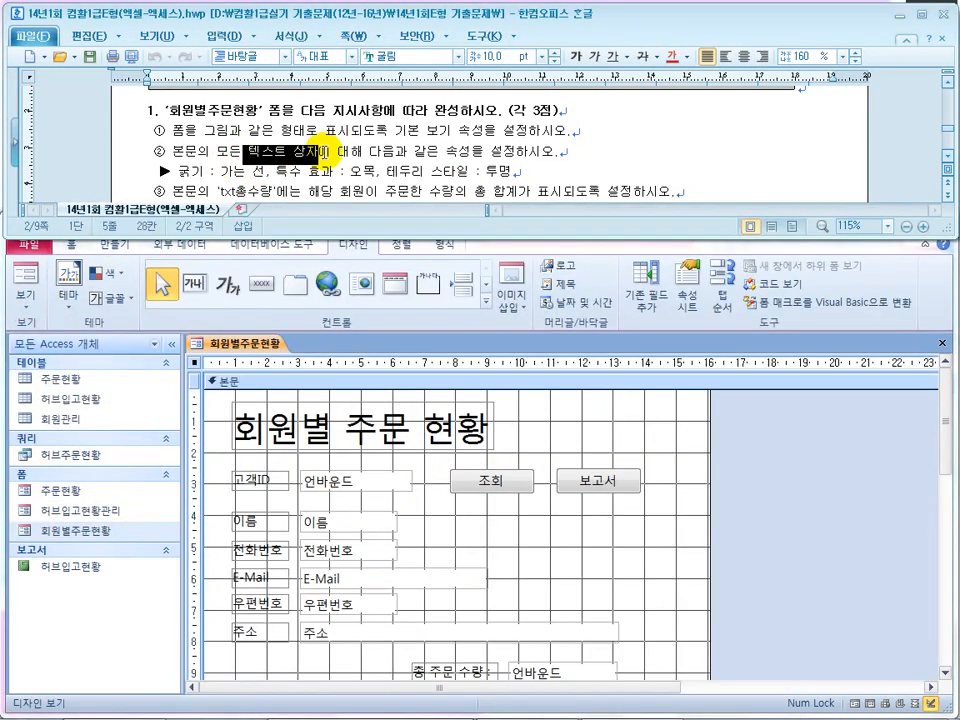
Select the labels beside the fields for comparison, and replace that selection with the text boxes from 고객ID to 주소
{"action": "left_click_drag", "start_coordinate": [274, 668], "coordinate": [253, 470]}
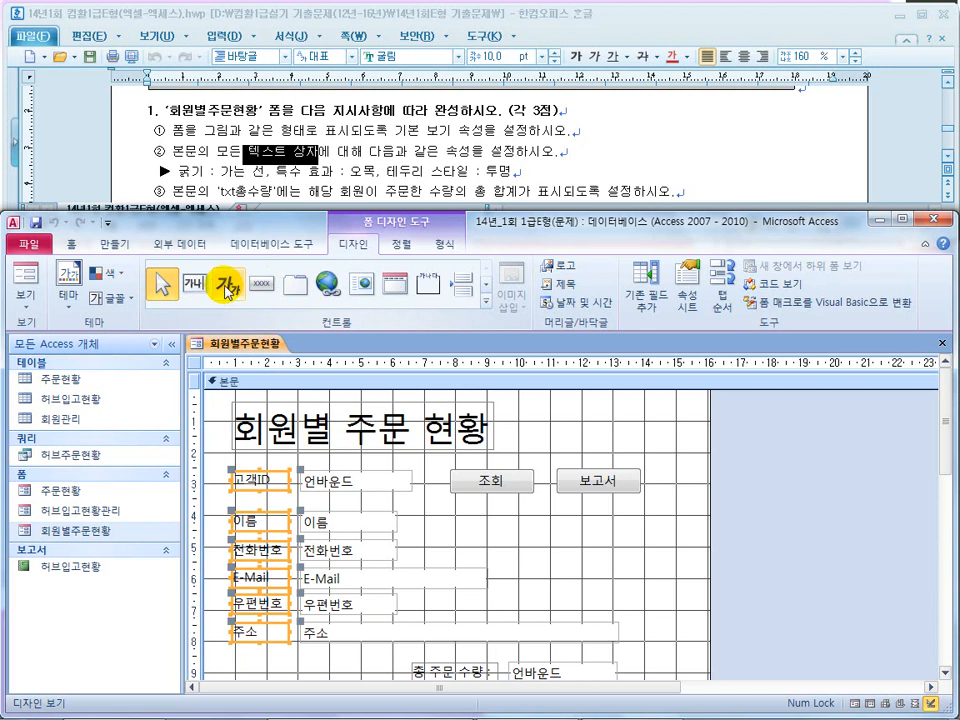
{"action": "left_click_drag", "start_coordinate": [363, 648], "coordinate": [369, 482]}
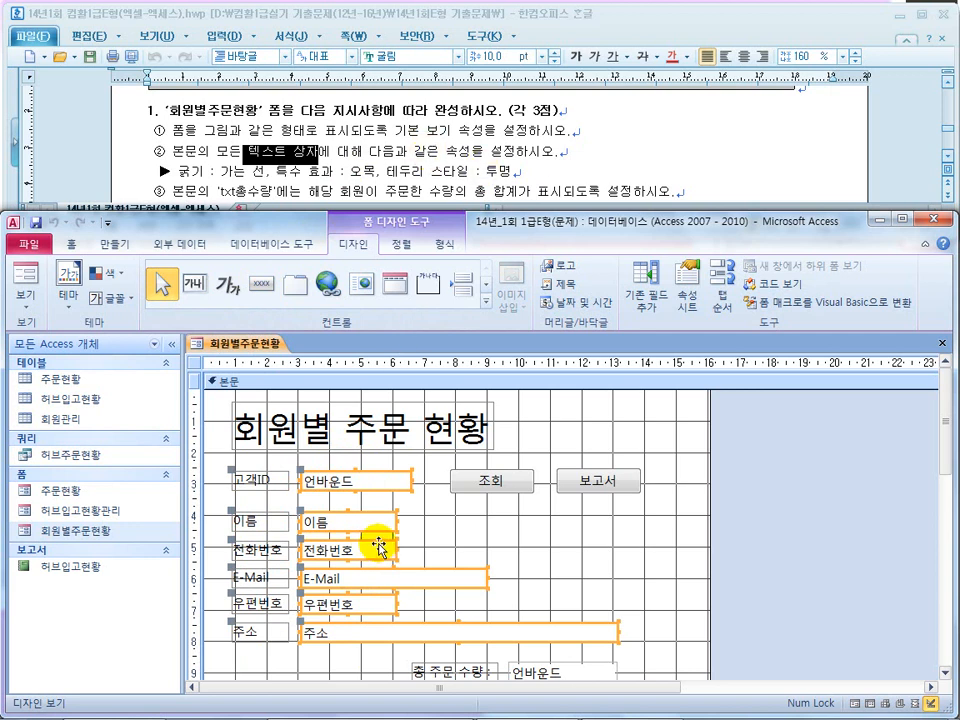
Switch to the PowerPoint slide show and examine the requirement ② text box settings and the caution about border width and border style order
{"action": "key", "text": "super"}
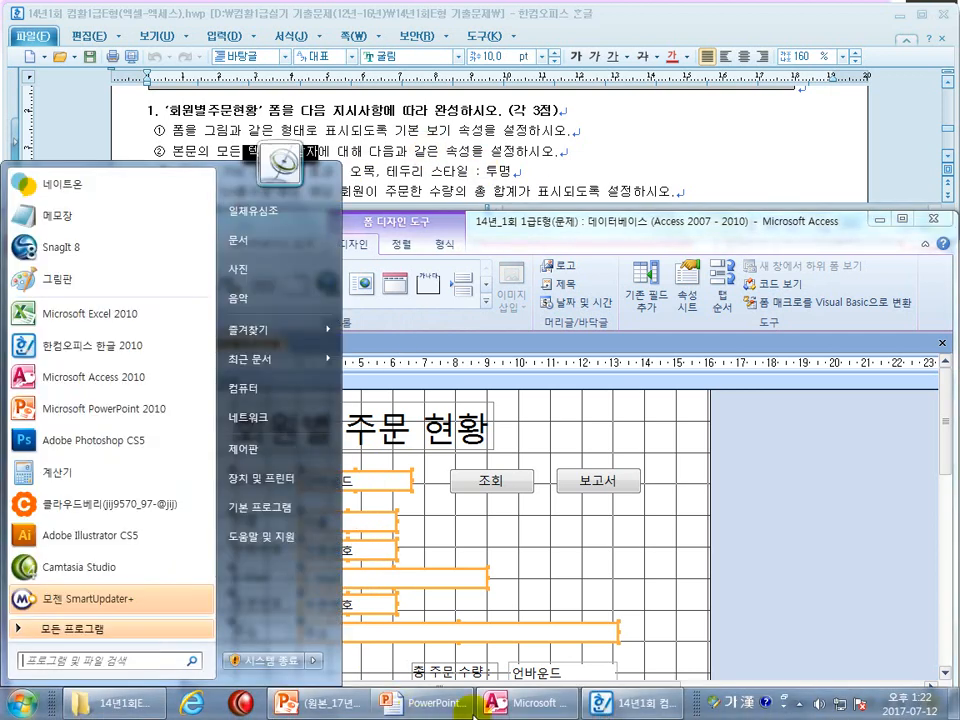
{"action": "left_click", "coordinate": [436, 707]}
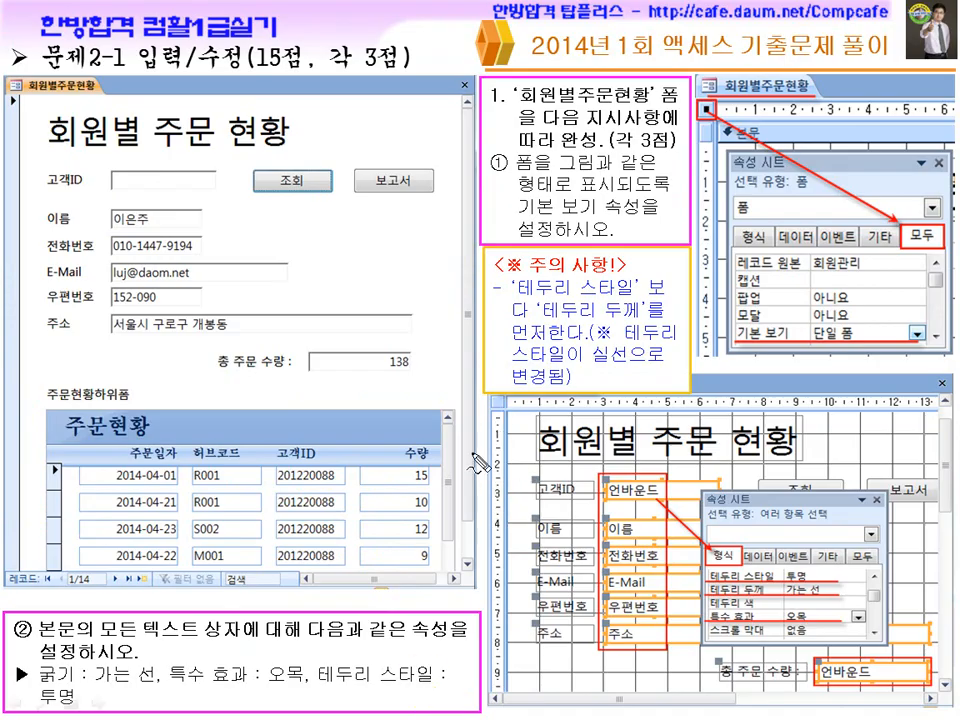
{"action": "left_click_drag", "start_coordinate": [507, 296], "coordinate": [627, 298]}
{"action": "left_click_drag", "start_coordinate": [512, 320], "coordinate": [630, 314]}
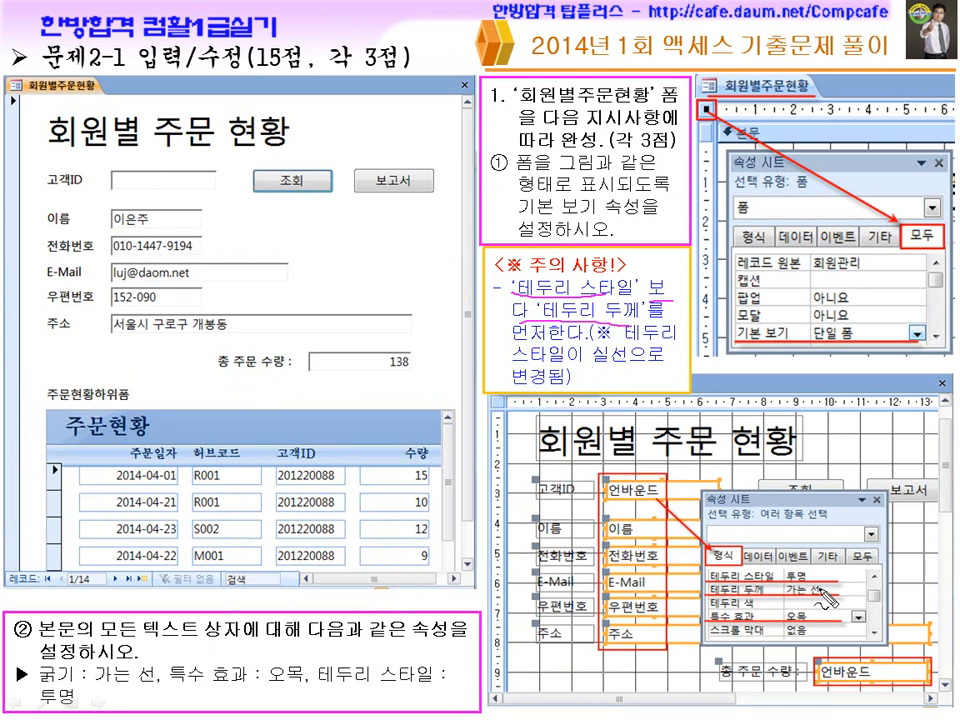
{"action": "mouse_move", "coordinate": [826, 577]}
{"action": "left_mouse_down"}
{"action": "mouse_move", "coordinate": [858, 549]}
{"action": "mouse_move", "coordinate": [858, 582]}
{"action": "left_mouse_up"}
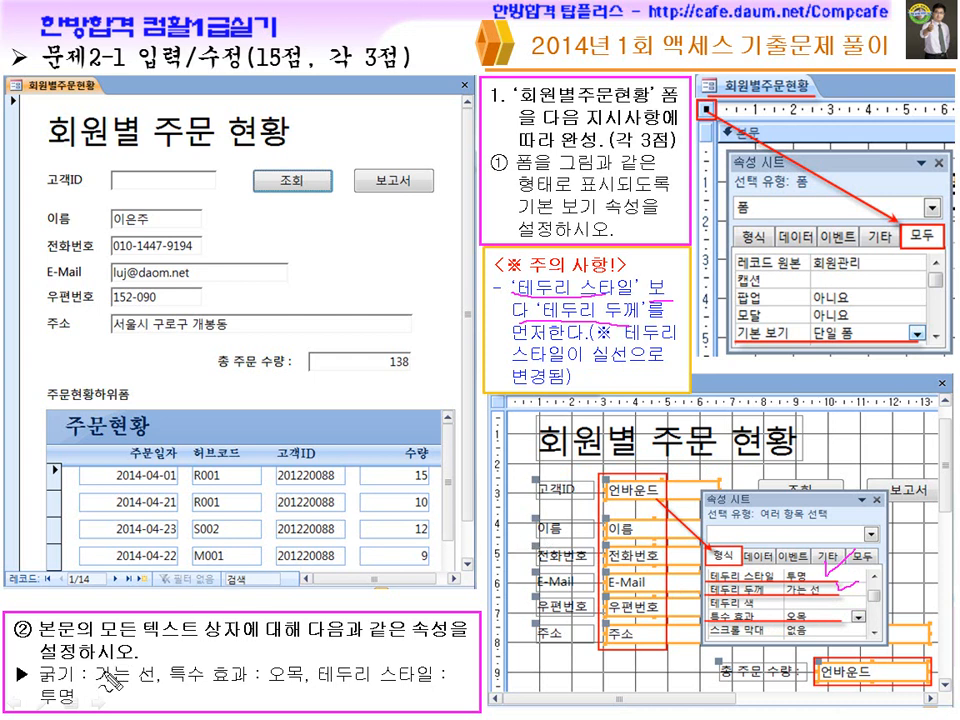
{"action": "left_click_drag", "start_coordinate": [91, 685], "coordinate": [128, 684]}
{"action": "left_click_drag", "start_coordinate": [268, 688], "coordinate": [414, 688]}
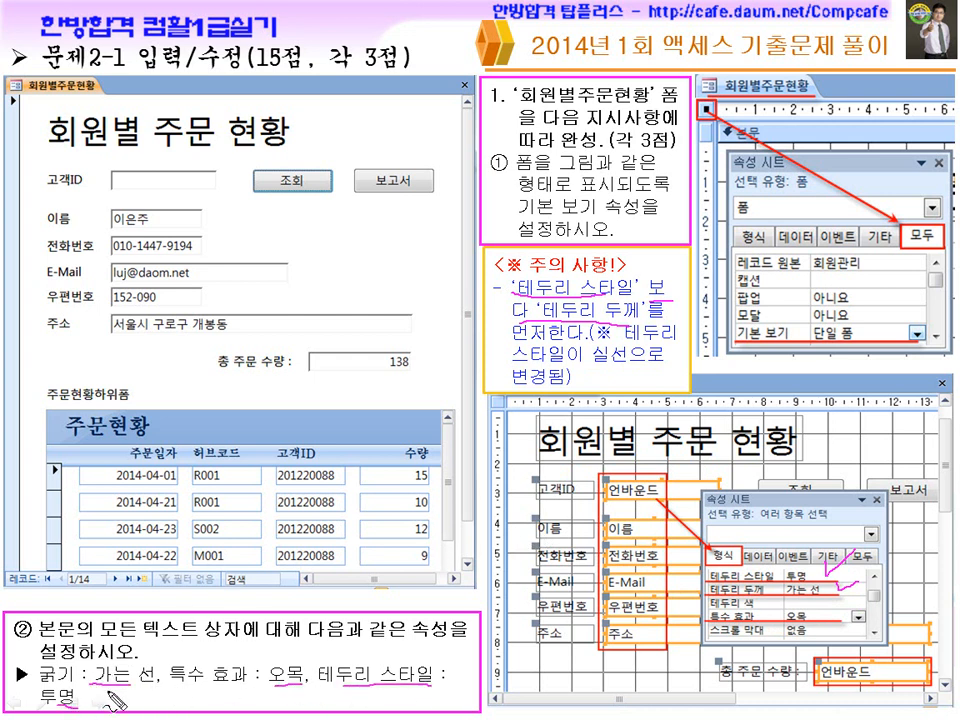
{"action": "left_click_drag", "start_coordinate": [118, 657], "coordinate": [100, 692]}
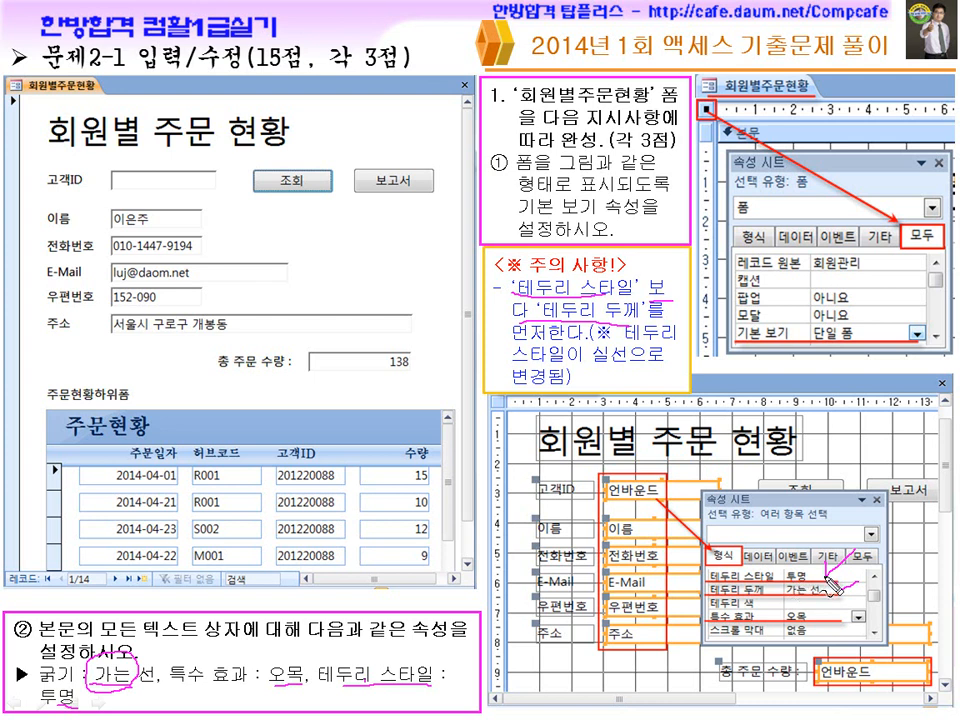
{"action": "mouse_move", "coordinate": [395, 675]}
{"action": "left_mouse_down"}
{"action": "mouse_move", "coordinate": [395, 656]}
{"action": "mouse_move", "coordinate": [423, 688]}
{"action": "left_mouse_up"}
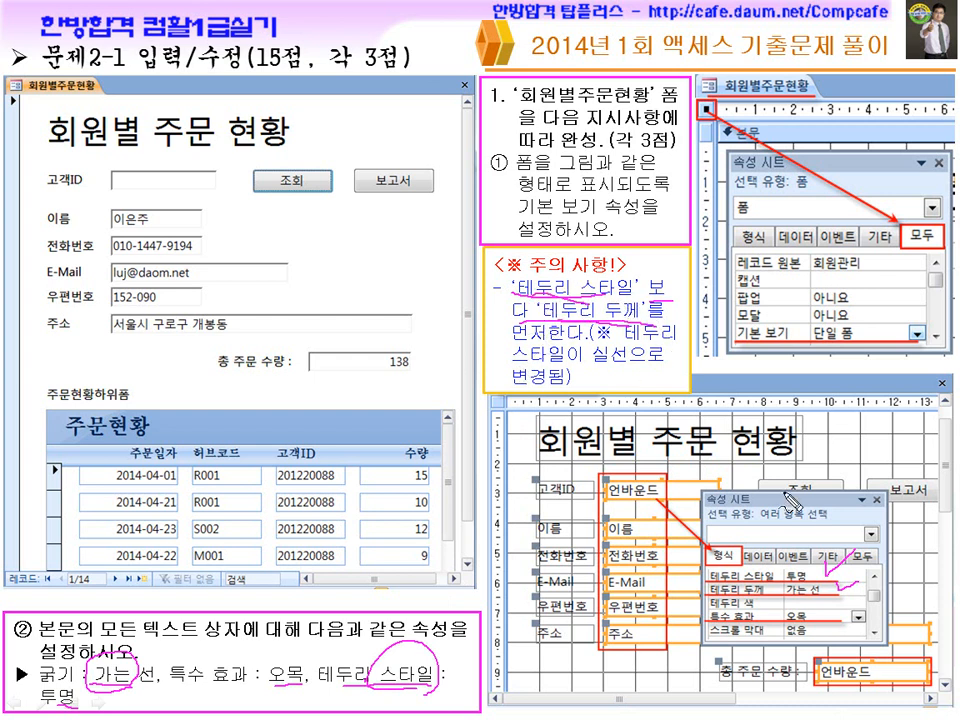
{"action": "left_click_drag", "start_coordinate": [797, 596], "coordinate": [814, 593]}
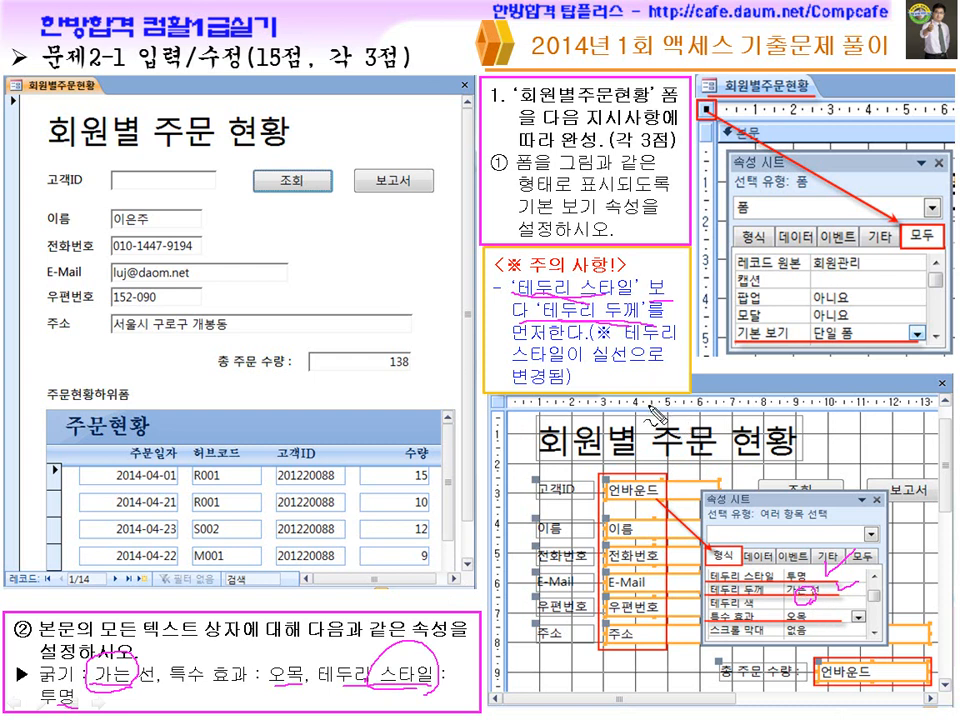
{"action": "left_click_drag", "start_coordinate": [633, 335], "coordinate": [681, 346]}
{"action": "left_click_drag", "start_coordinate": [538, 358], "coordinate": [635, 373]}
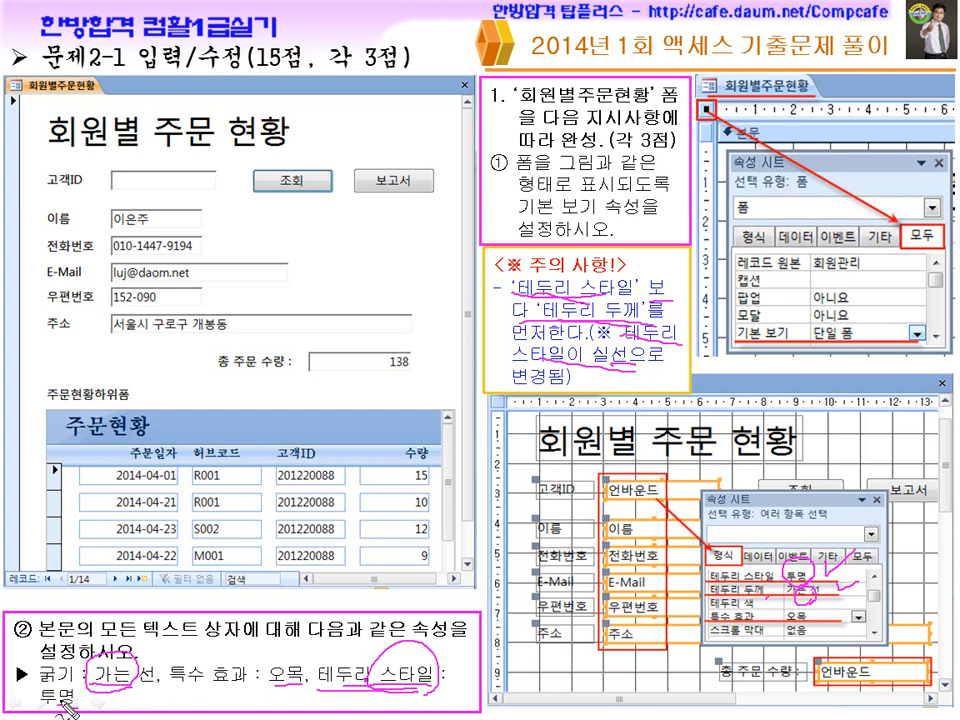
{"action": "left_click_drag", "start_coordinate": [702, 569], "coordinate": [699, 571]}
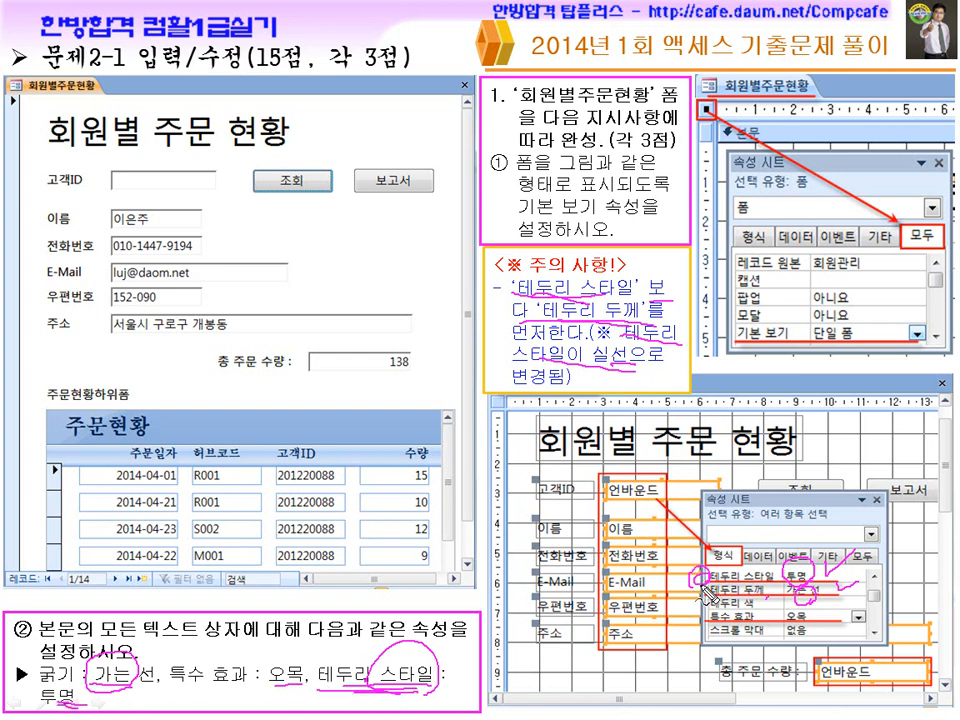
{"action": "left_click_drag", "start_coordinate": [268, 680], "coordinate": [345, 681]}
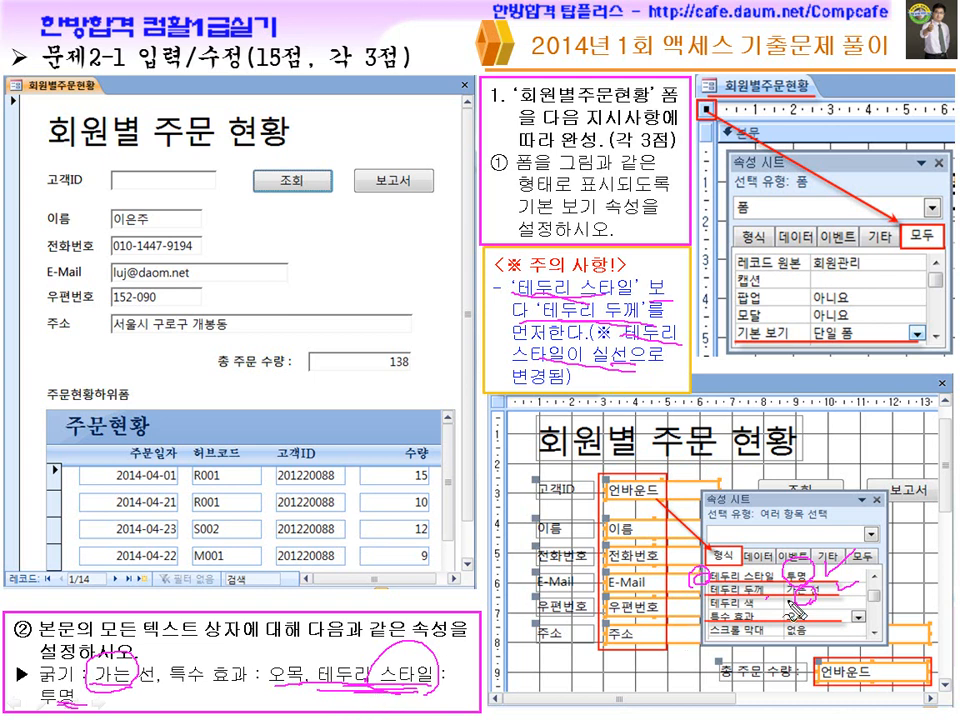
{"action": "key", "text": "Escape"}
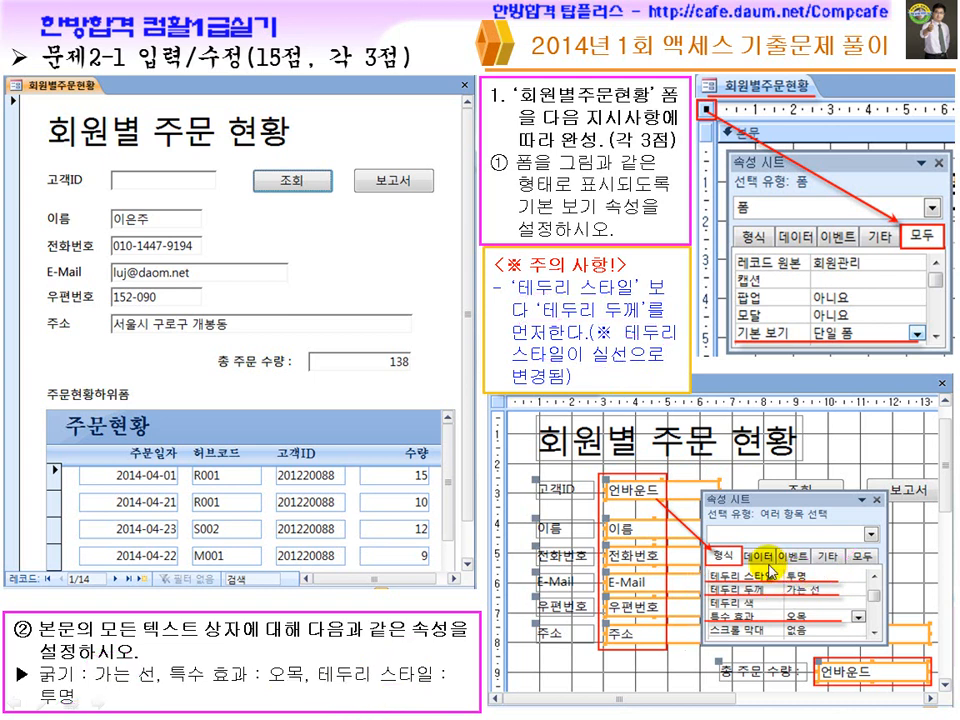
Switch back to Access, reselect the text boxes from 고객ID to 주소, and open their format properties
{"action": "key", "text": "super"}
{"action": "left_click", "coordinate": [530, 701]}
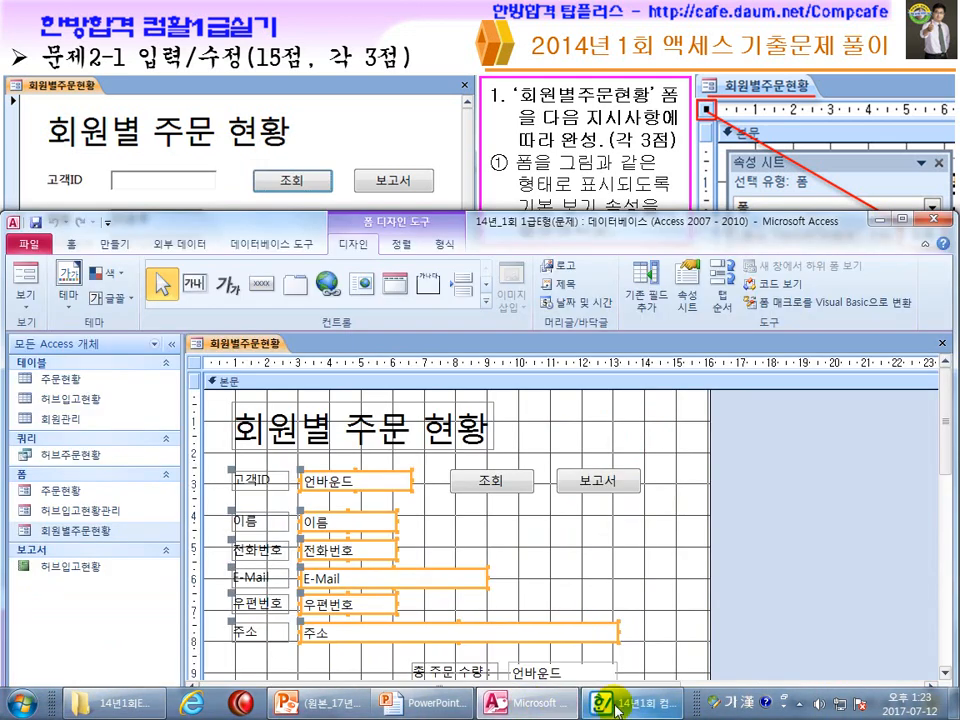
{"action": "right_click", "coordinate": [362, 570]}
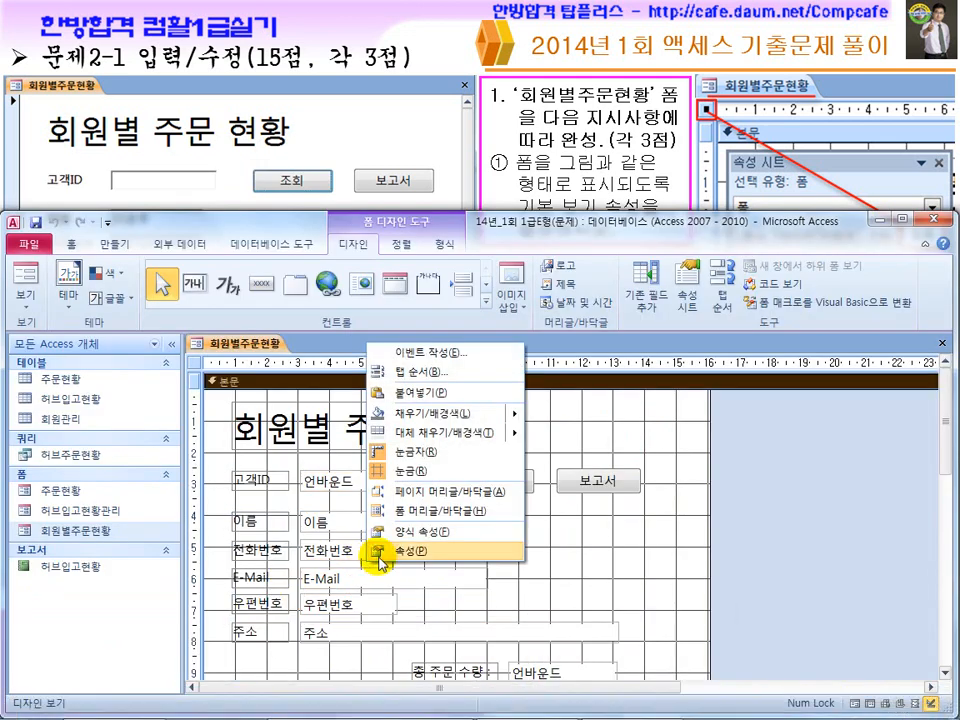
{"action": "left_click_drag", "start_coordinate": [372, 662], "coordinate": [318, 484]}
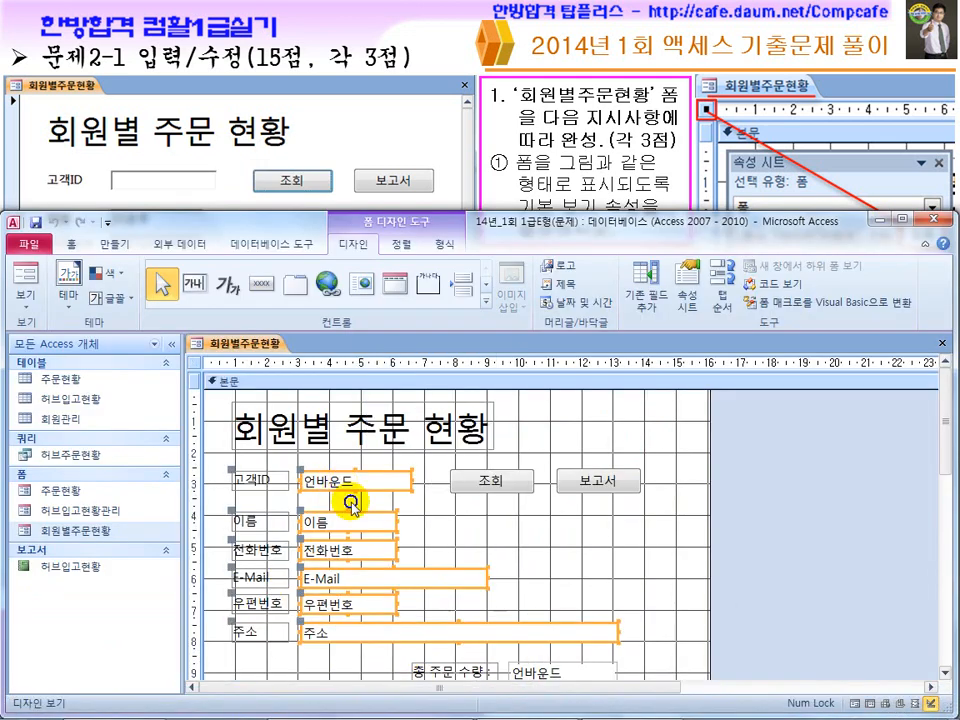
{"action": "right_click", "coordinate": [352, 499]}
{"action": "left_click_drag", "start_coordinate": [349, 649], "coordinate": [332, 497]}
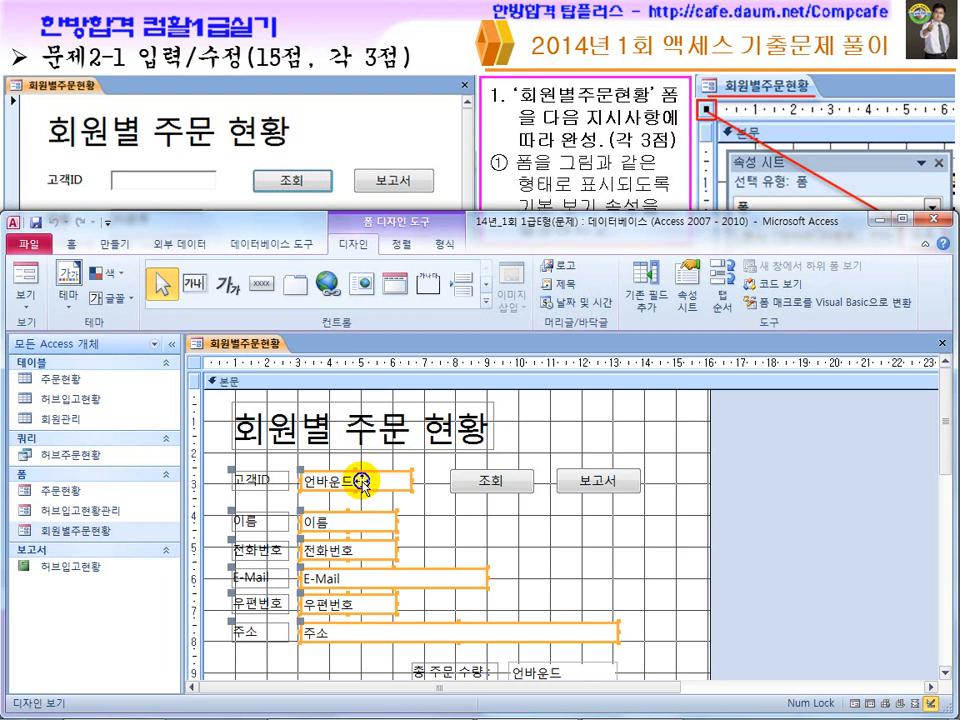
{"action": "right_click", "coordinate": [363, 484]}
{"action": "left_click", "coordinate": [394, 515]}
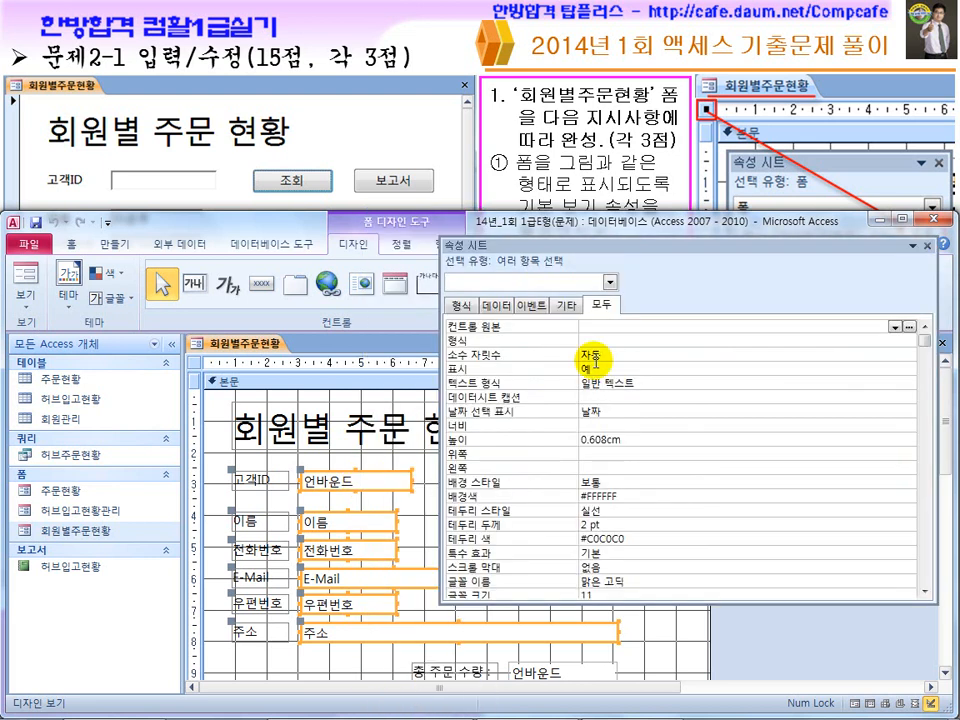
{"action": "left_click", "coordinate": [461, 307]}
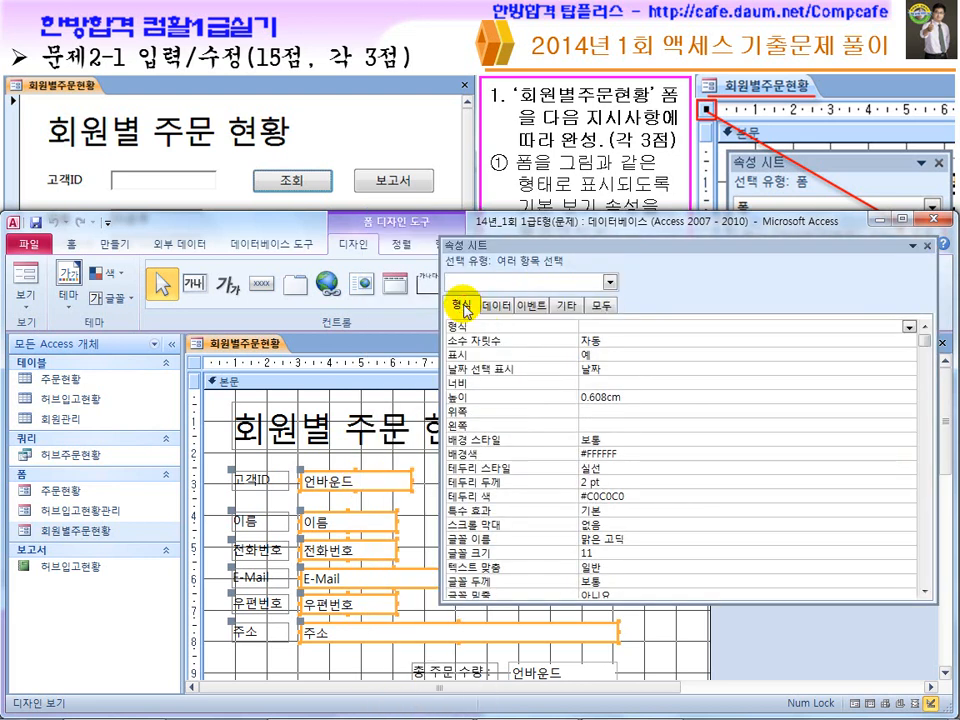
Display requirement ② of the exam document alongside the form and examine the text boxes' border style and background style properties
{"action": "left_click", "coordinate": [618, 467]}
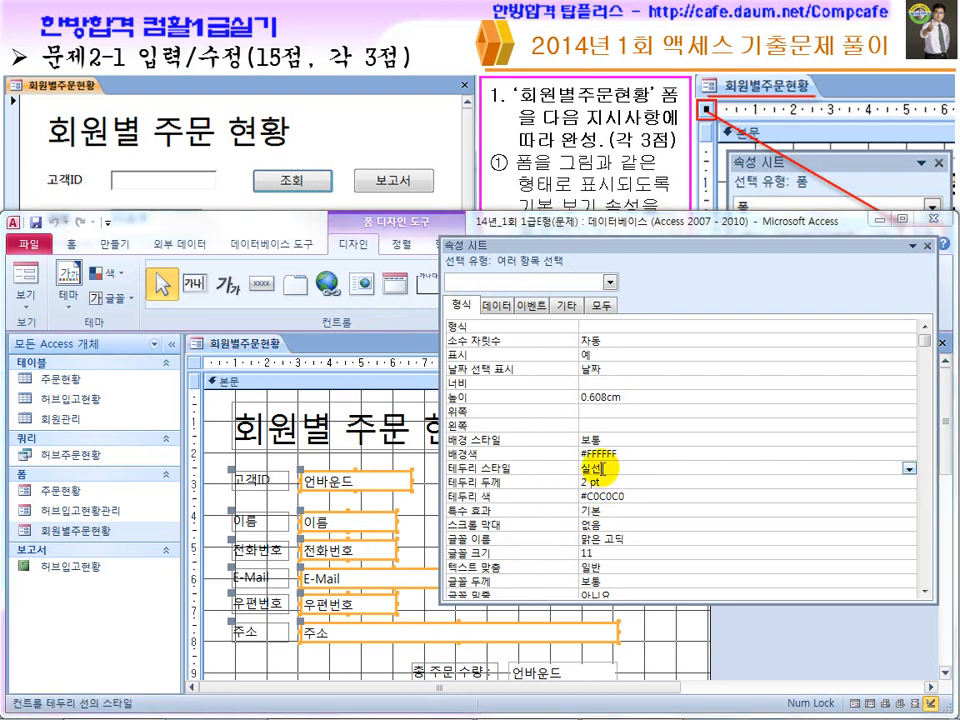
{"action": "mouse_move", "coordinate": [463, 709]}
{"action": "left_click", "coordinate": [606, 703]}
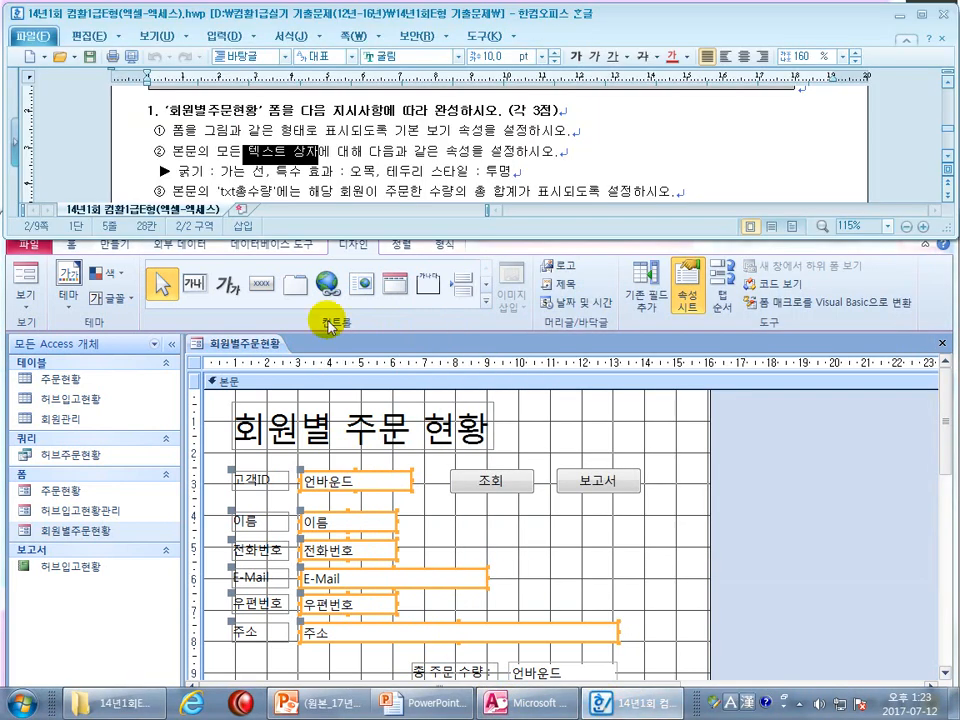
{"action": "left_click", "coordinate": [369, 525]}
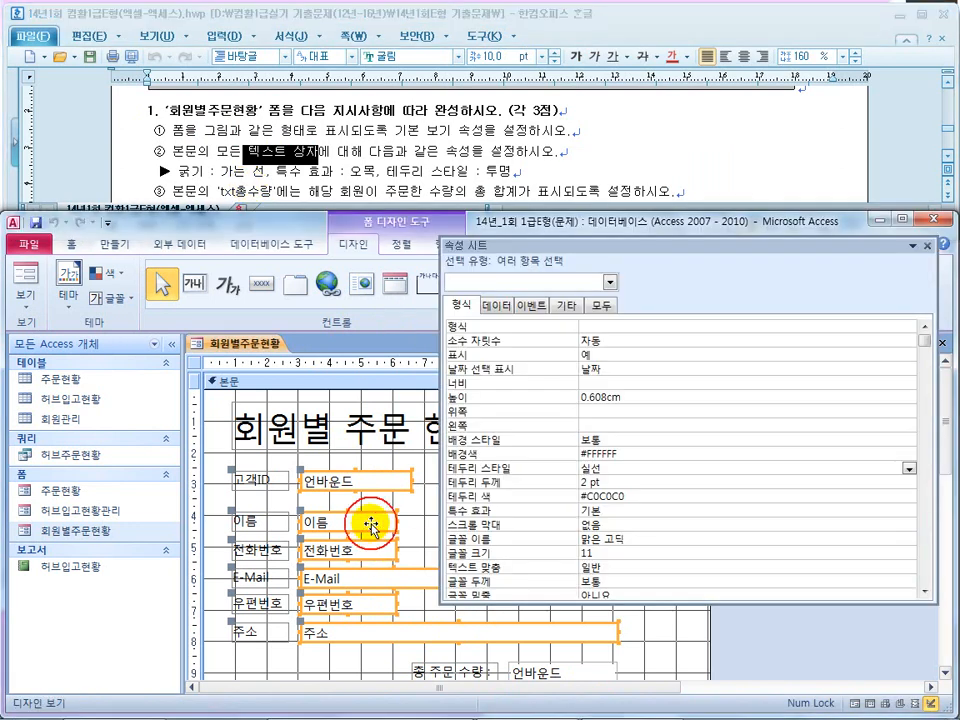
{"action": "left_click", "coordinate": [606, 437]}
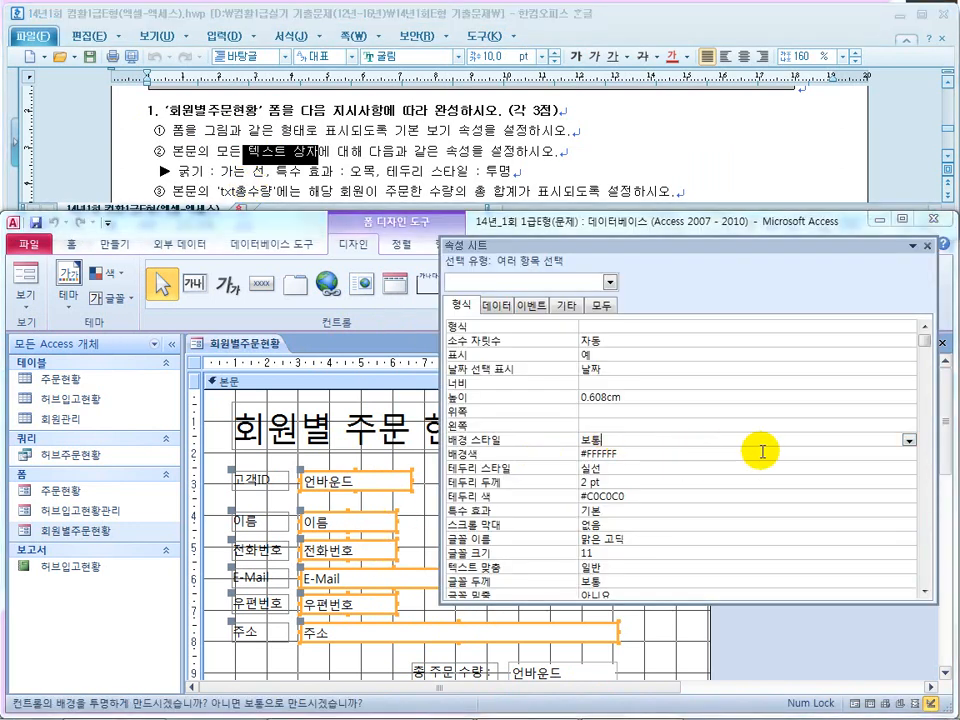
{"action": "left_click", "coordinate": [910, 440]}
{"action": "left_click", "coordinate": [910, 440]}
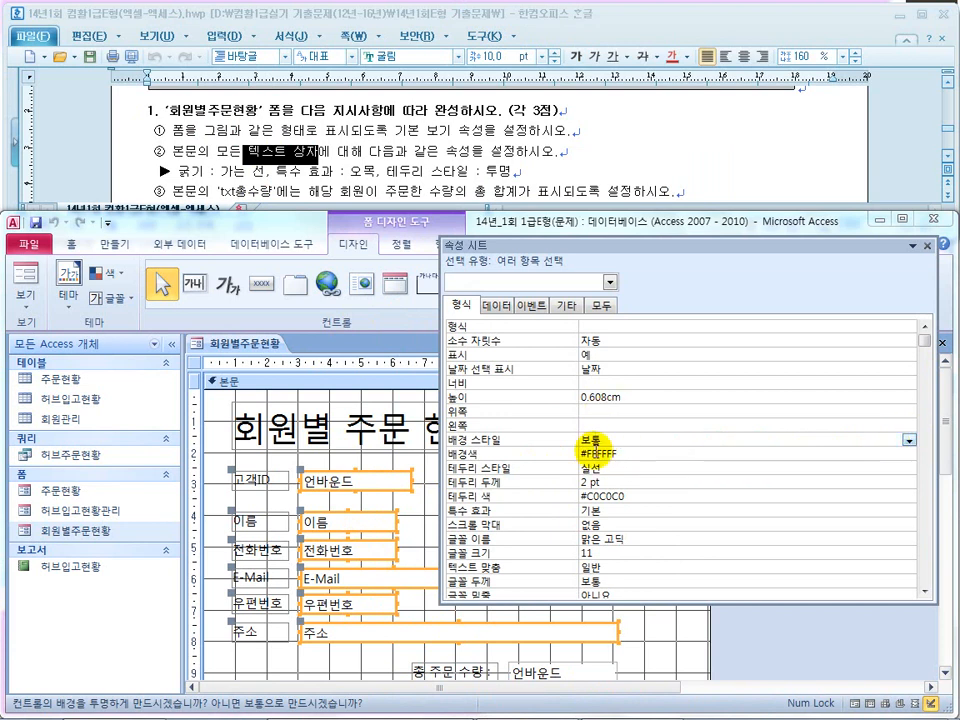
Try setting the selected text boxes' border style to 투명 before changing their border width
{"action": "left_click", "coordinate": [630, 469]}
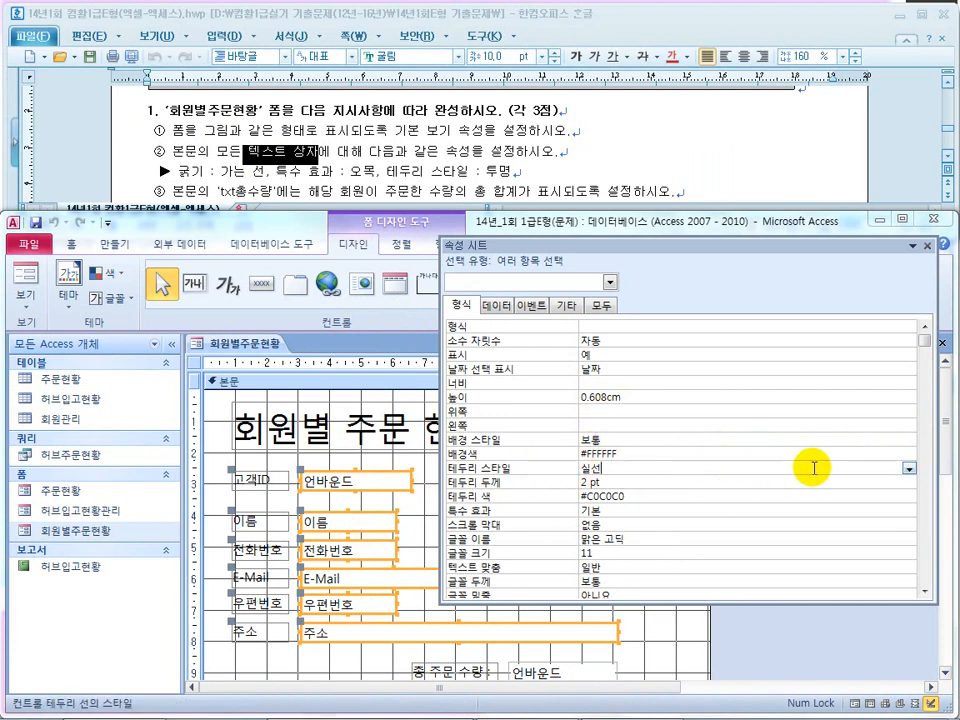
{"action": "left_click", "coordinate": [908, 468]}
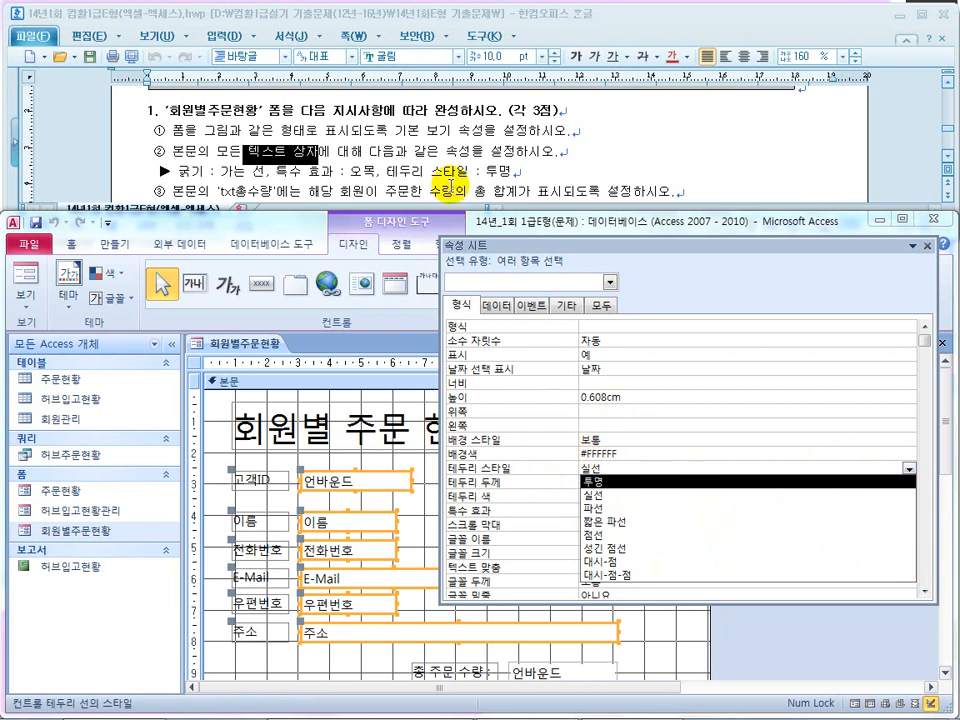
{"action": "left_click", "coordinate": [625, 481]}
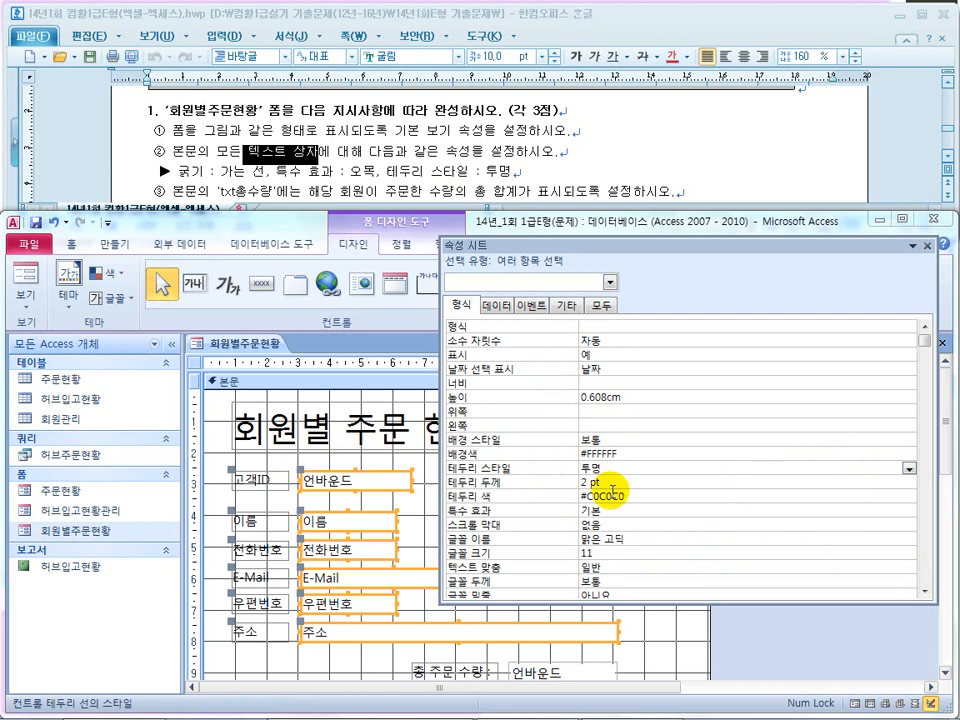
Set the selected text boxes' border width to 가는 선 and check their border style
{"action": "left_click", "coordinate": [613, 484]}
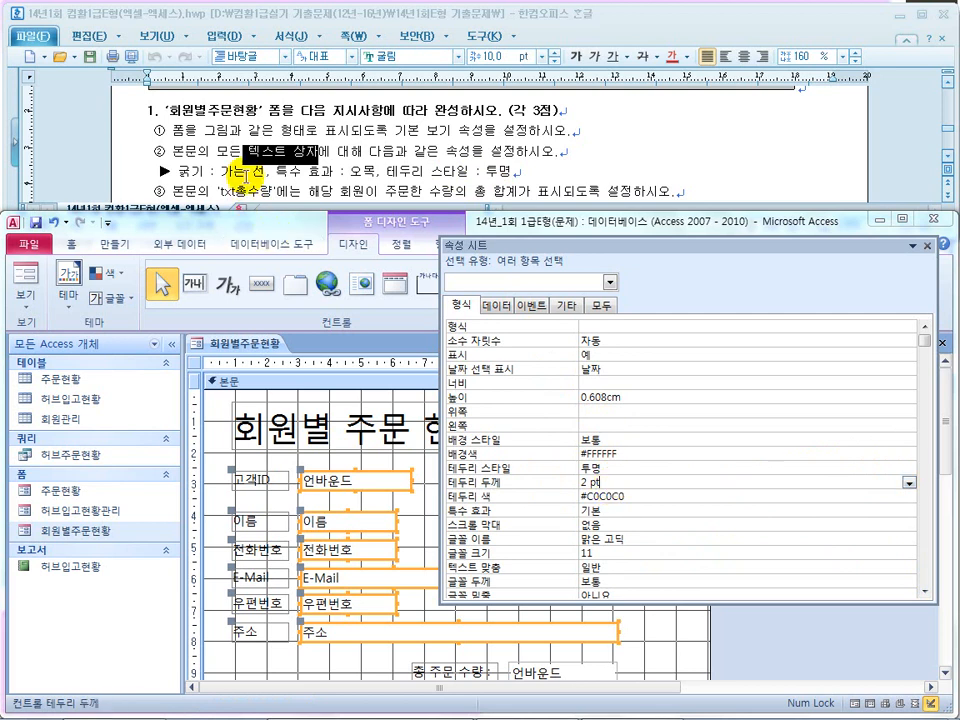
{"action": "left_click", "coordinate": [908, 483]}
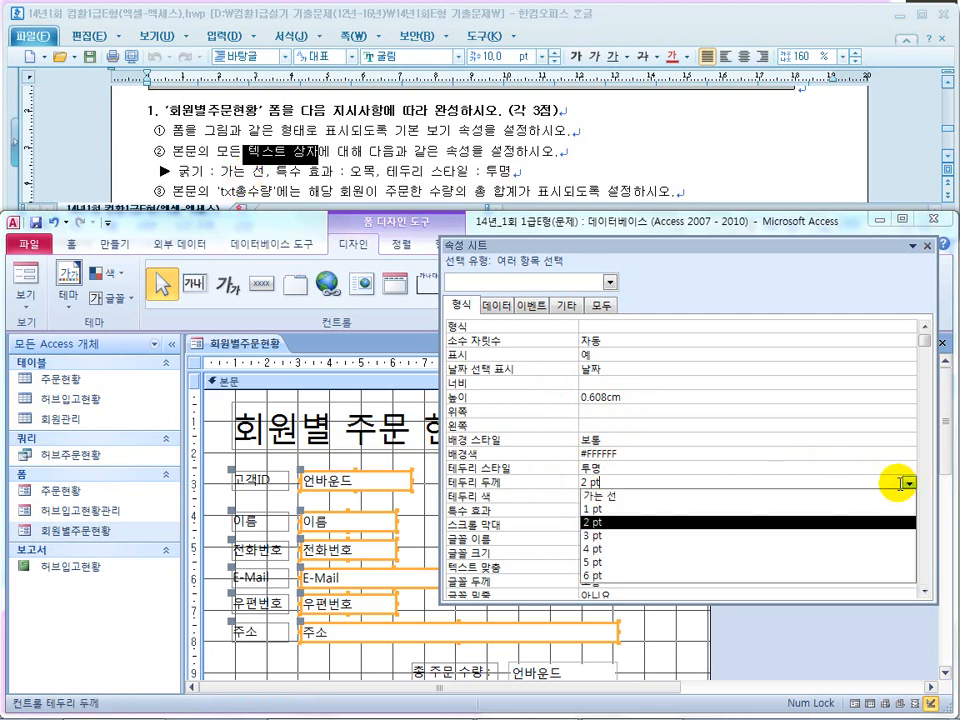
{"action": "left_click", "coordinate": [851, 497]}
{"action": "left_click", "coordinate": [620, 468]}
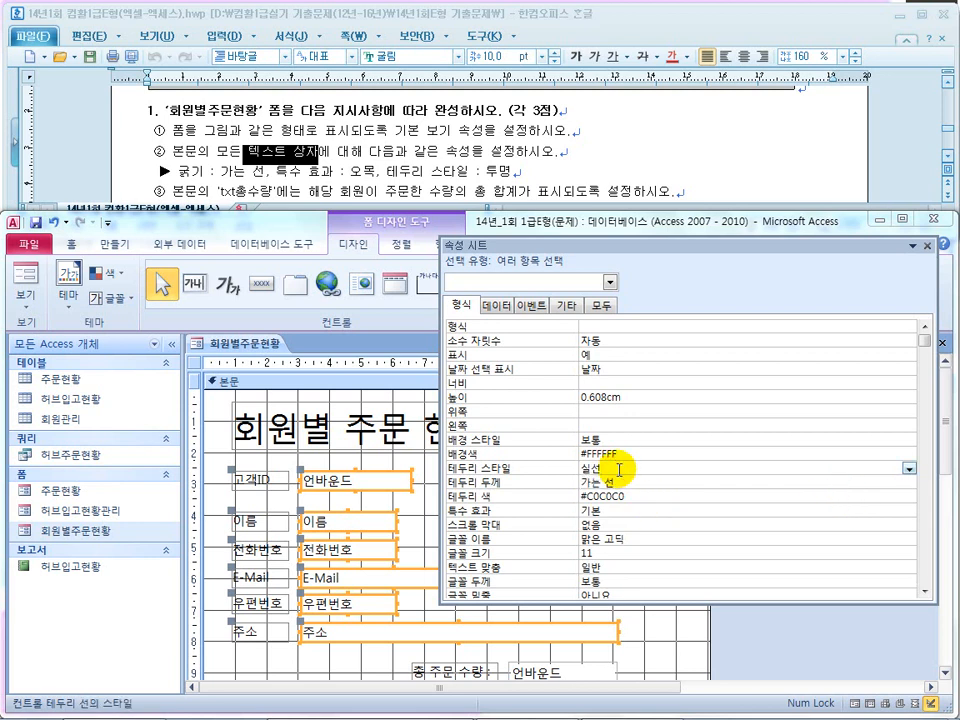
{"action": "left_click", "coordinate": [623, 483]}
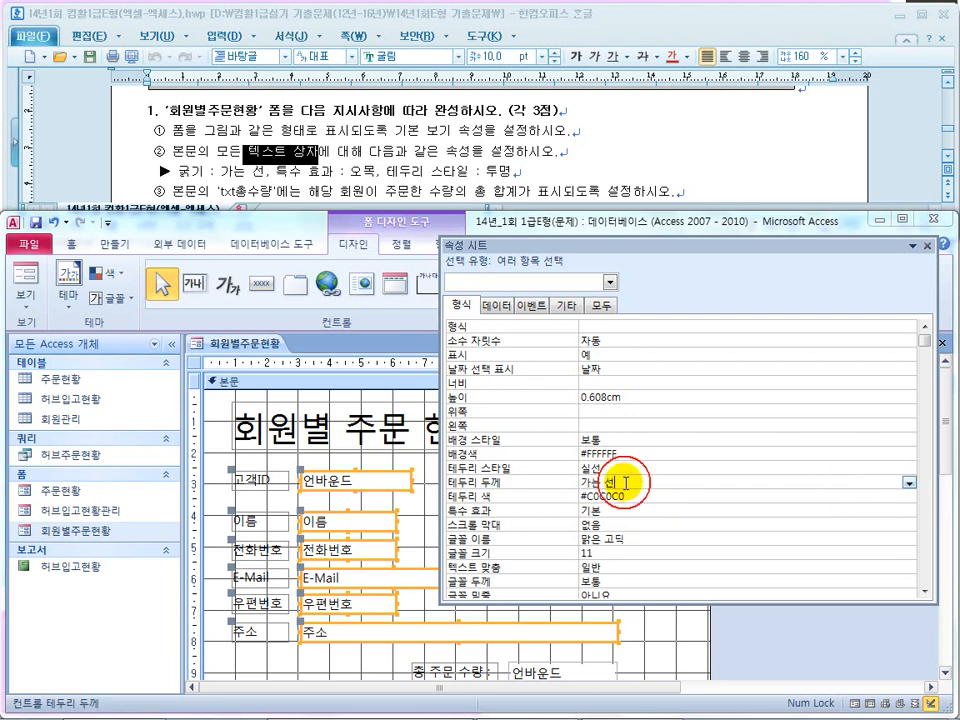
Repeat the order test on the text boxes: border style 투명 first, border width 가는 선 second, and compare both properties
{"action": "left_click", "coordinate": [600, 468]}
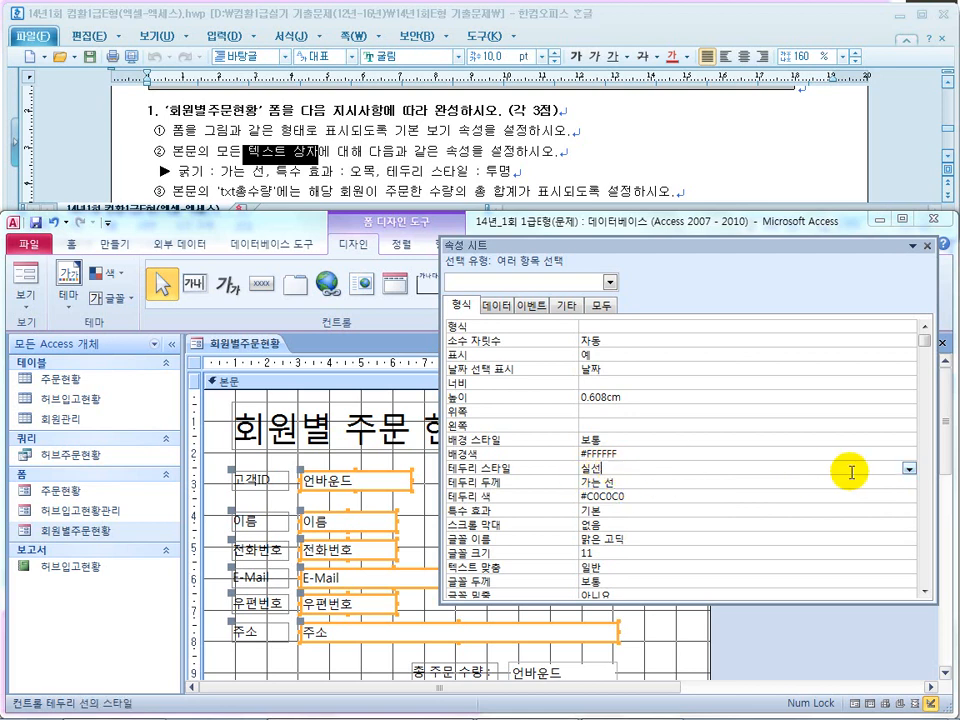
{"action": "left_click", "coordinate": [909, 468]}
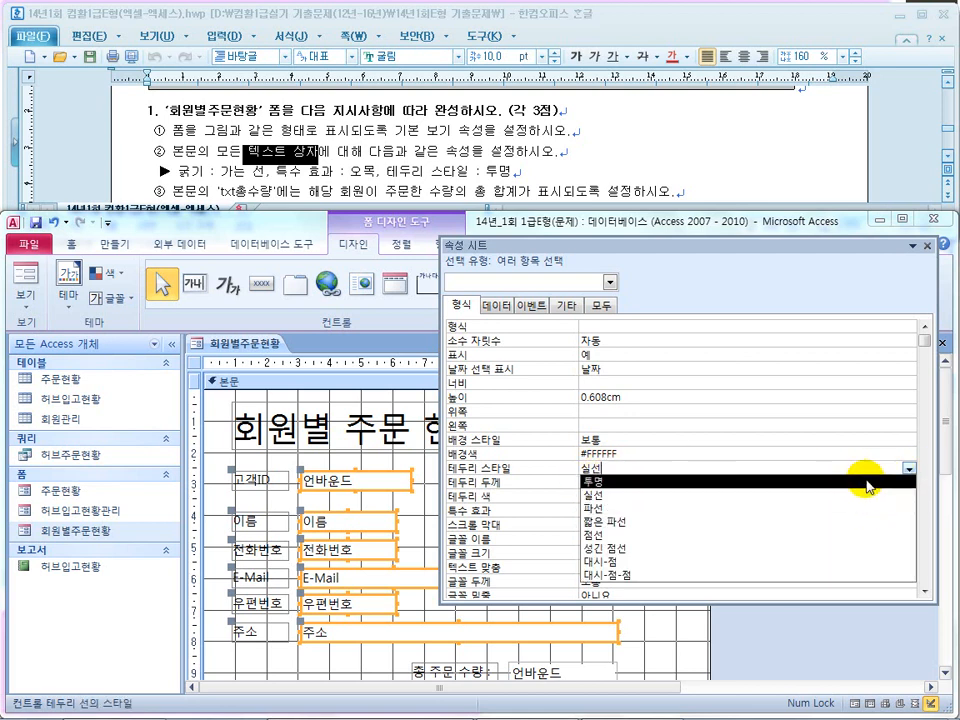
{"action": "left_click", "coordinate": [867, 482]}
{"action": "left_click", "coordinate": [851, 481]}
{"action": "left_click", "coordinate": [908, 483]}
{"action": "left_click", "coordinate": [877, 497]}
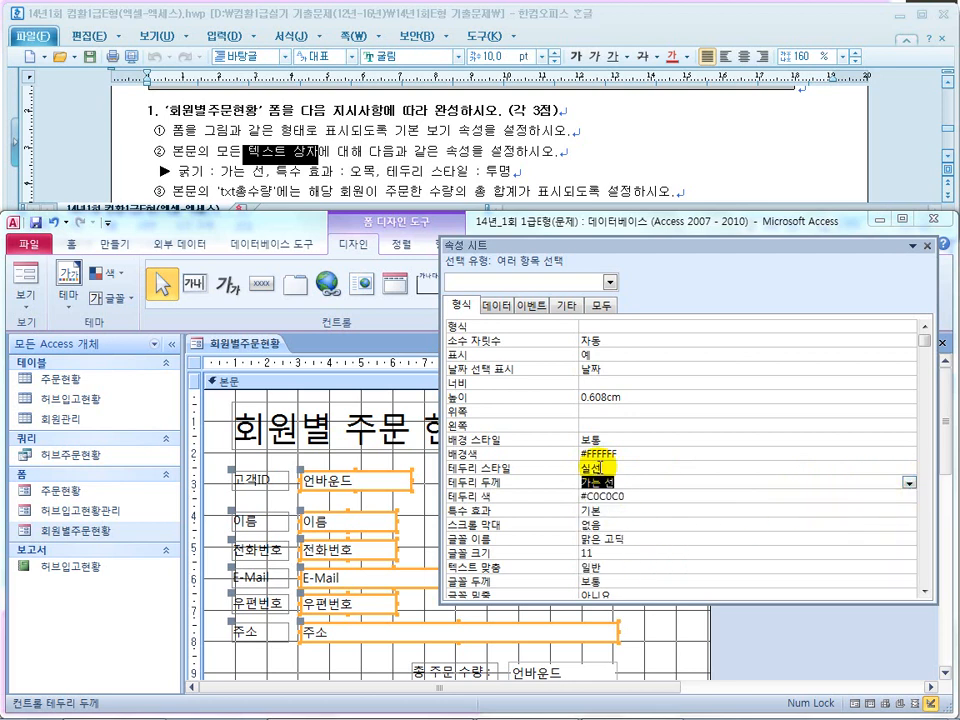
{"action": "left_click", "coordinate": [594, 466]}
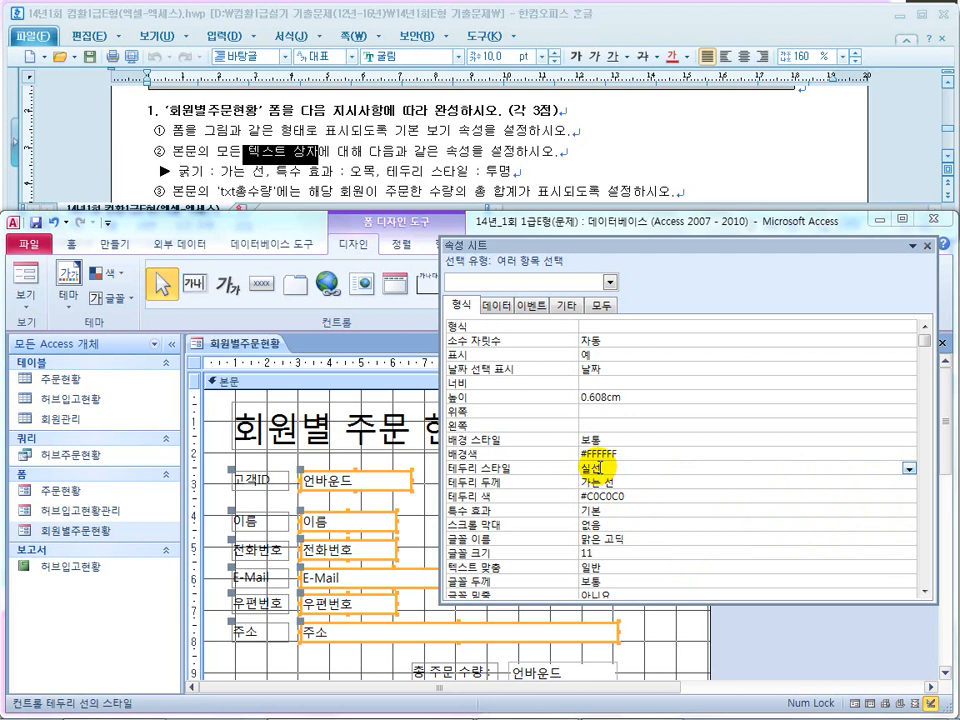
{"action": "left_click", "coordinate": [578, 481]}
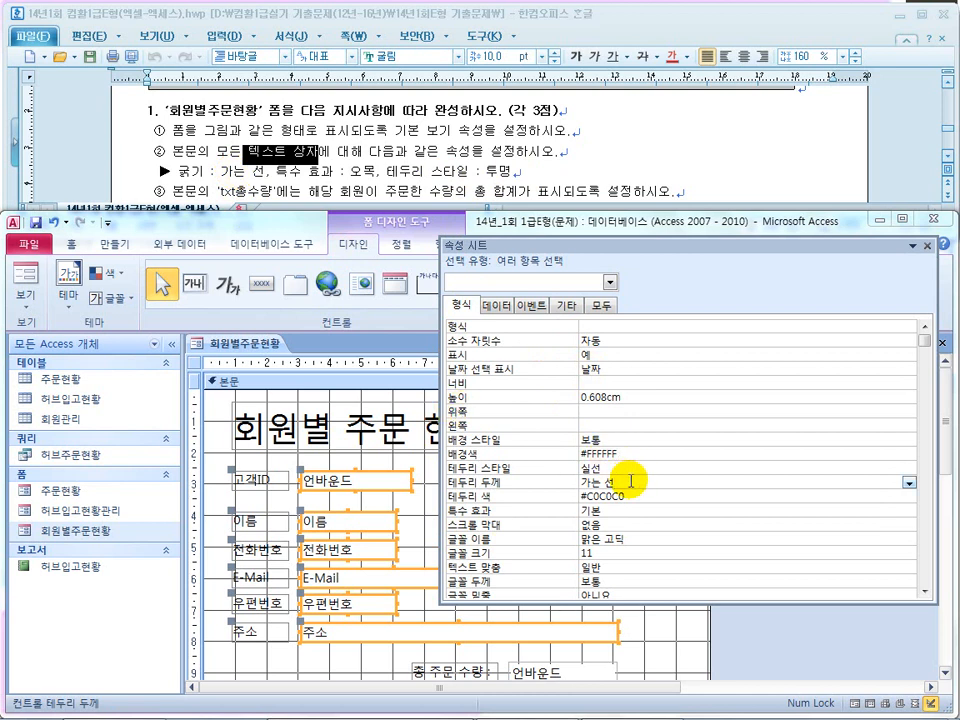
Try setting the selected text boxes' special effect to 오목 before the border style
{"action": "left_click", "coordinate": [690, 513]}
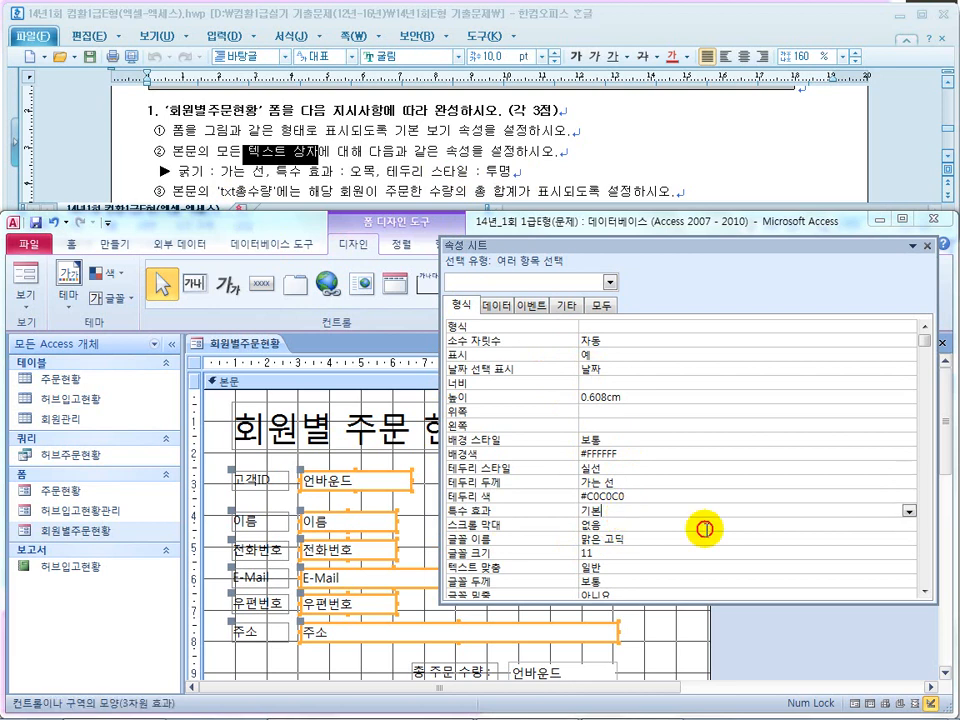
{"action": "left_click", "coordinate": [908, 511]}
{"action": "left_click", "coordinate": [795, 554]}
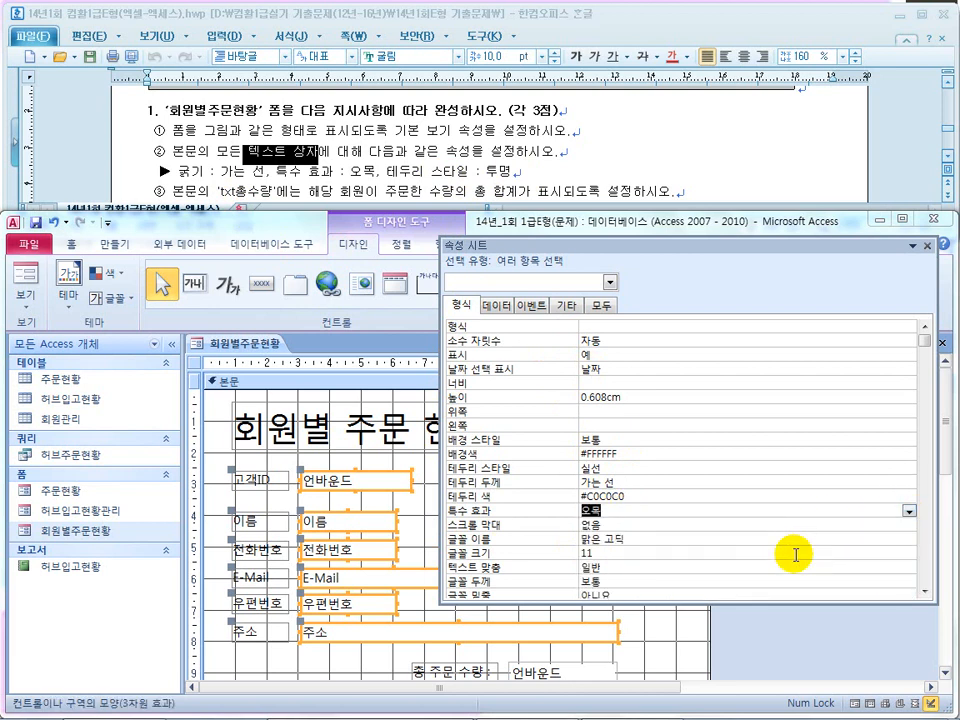
Set the border style of the selected text boxes to 투명
{"action": "left_click", "coordinate": [714, 469]}
{"action": "left_click", "coordinate": [908, 469]}
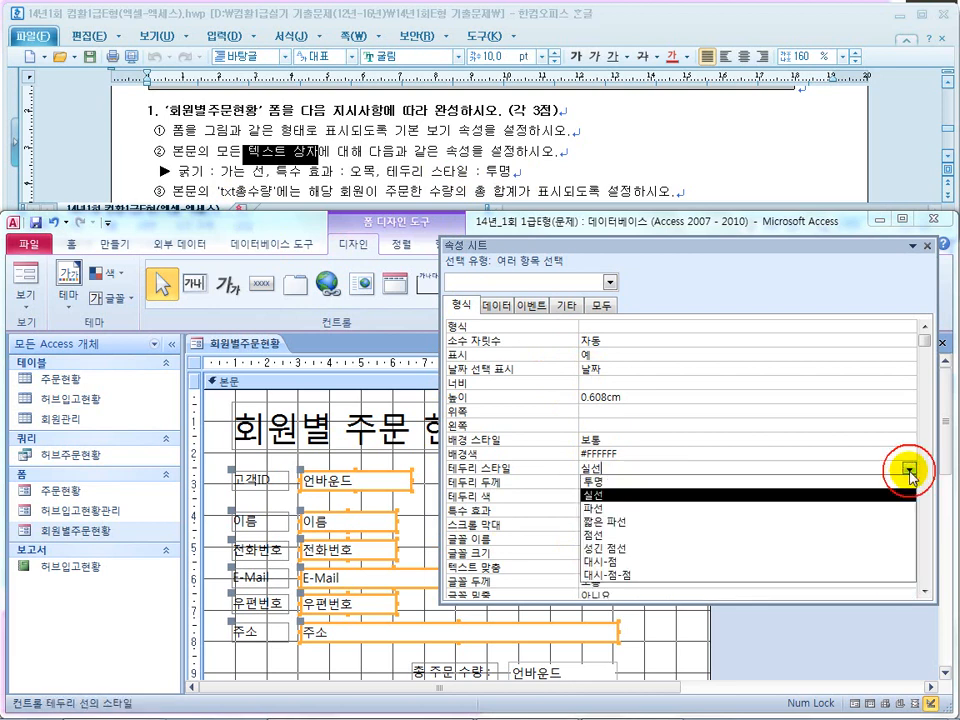
{"action": "left_click", "coordinate": [826, 482]}
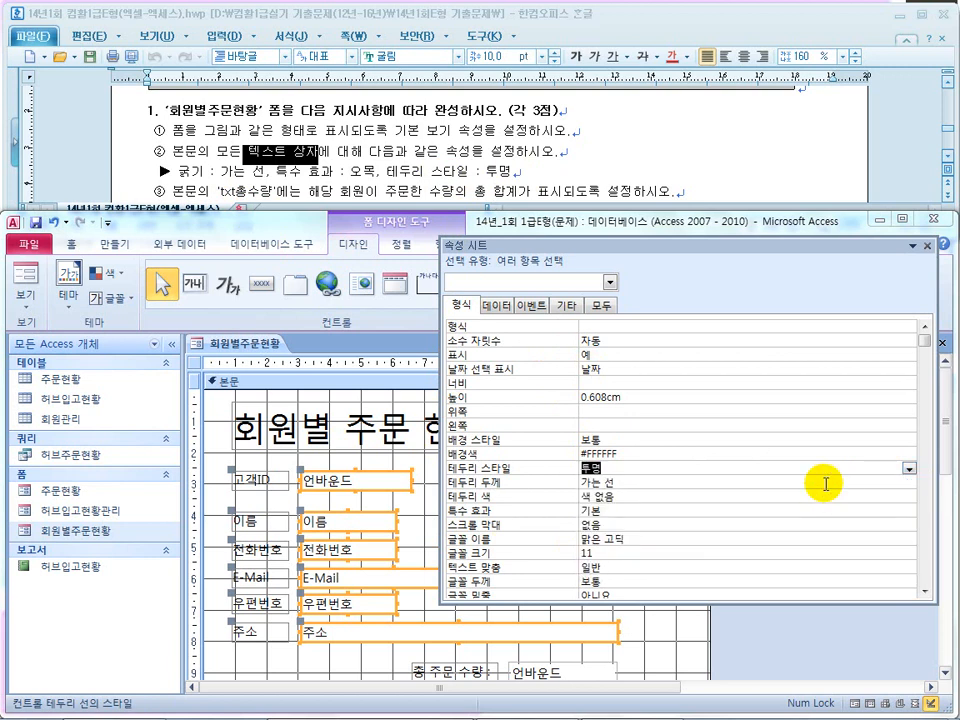
Switch to the PowerPoint slide show to recheck the text box property settings, and return to Access
{"action": "mouse_move", "coordinate": [491, 709]}
{"action": "key", "text": "super"}
{"action": "left_click", "coordinate": [433, 709]}
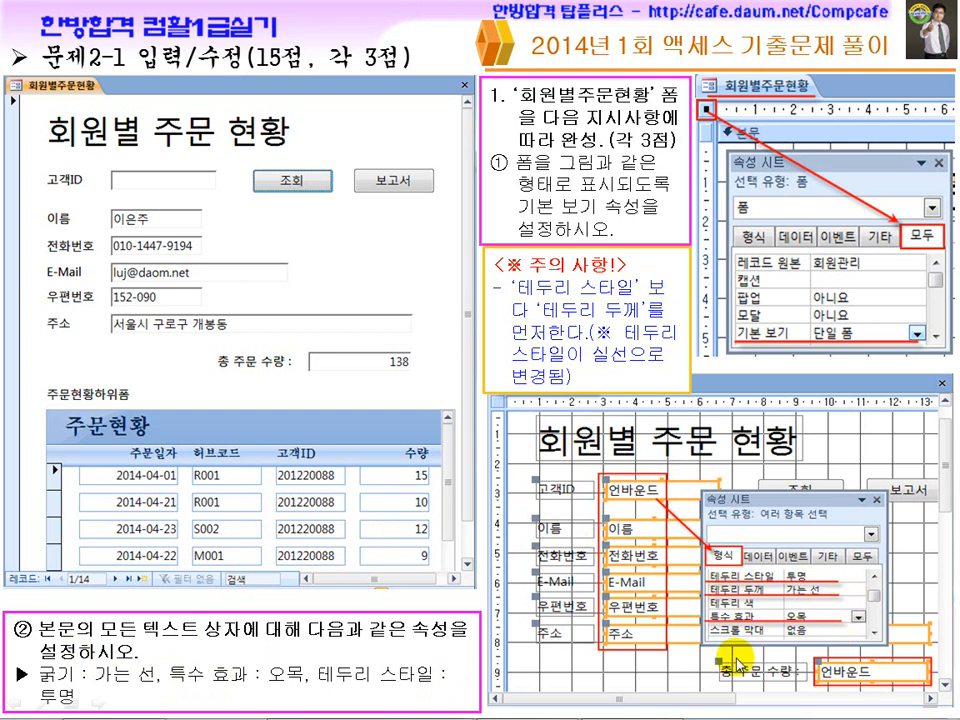
{"action": "key", "text": "super"}
{"action": "left_click", "coordinate": [541, 702]}
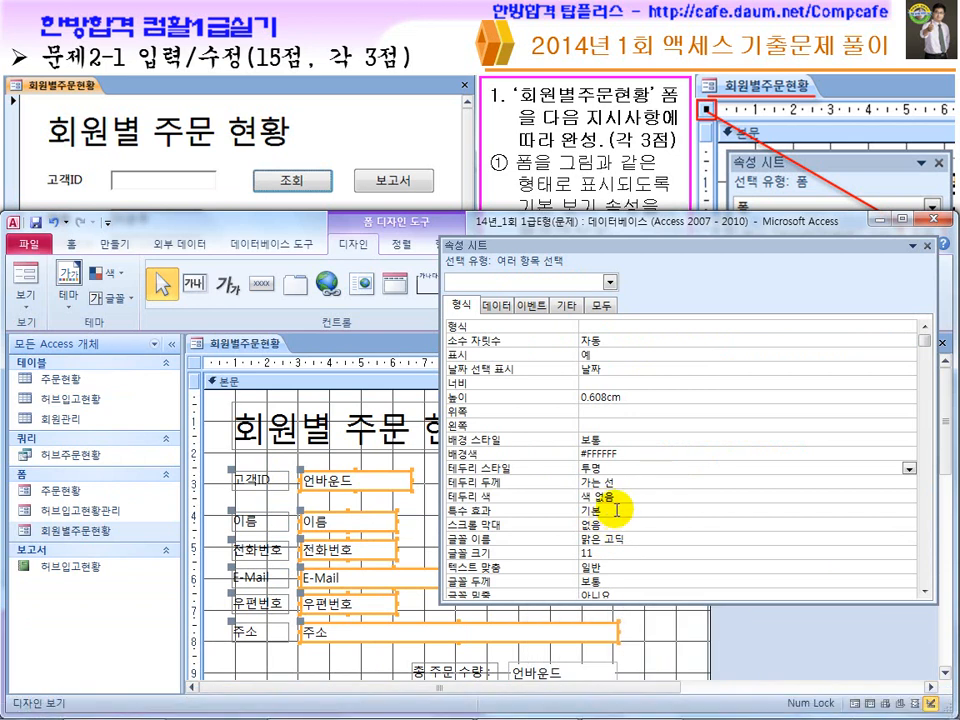
Bring the exam document back beside the form and set the selected text boxes' special effect to 오목
{"action": "left_click", "coordinate": [617, 510]}
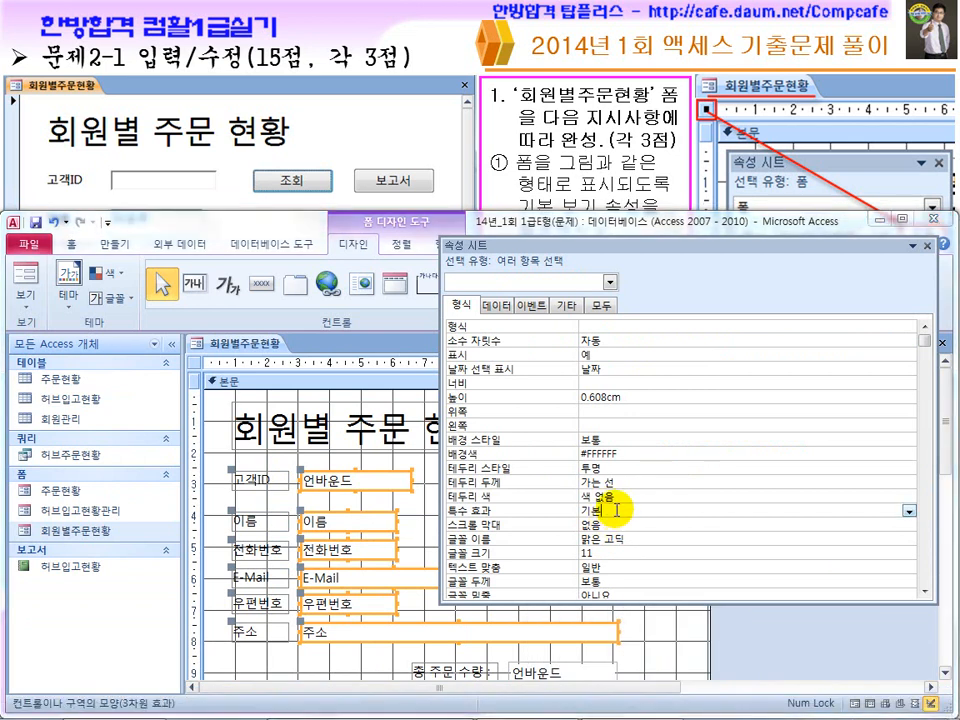
{"action": "left_click", "coordinate": [606, 697]}
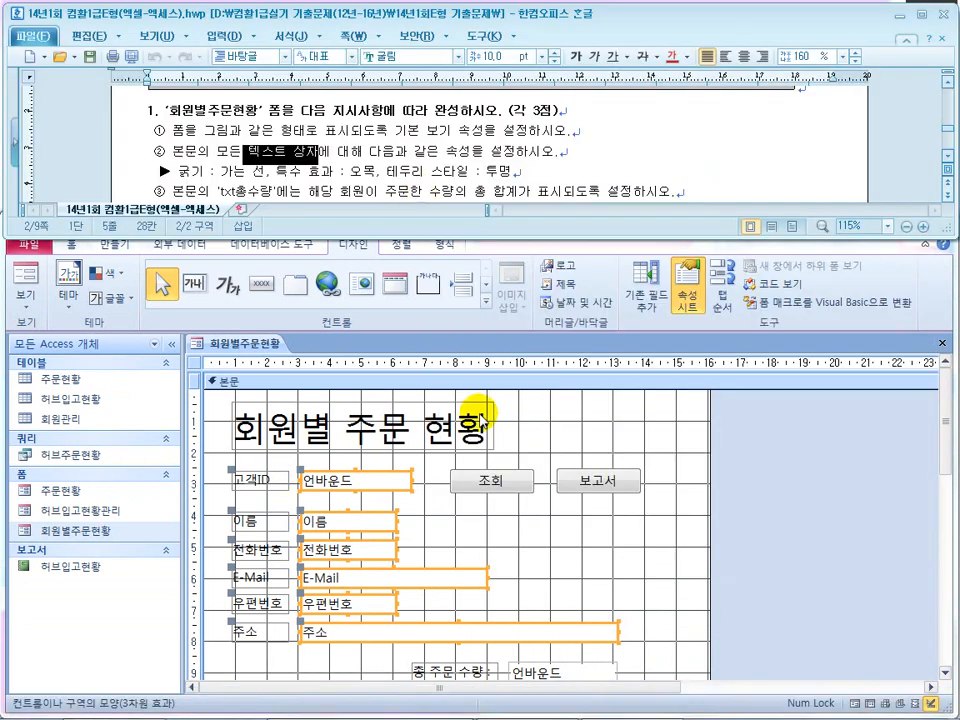
{"action": "left_click", "coordinate": [540, 628]}
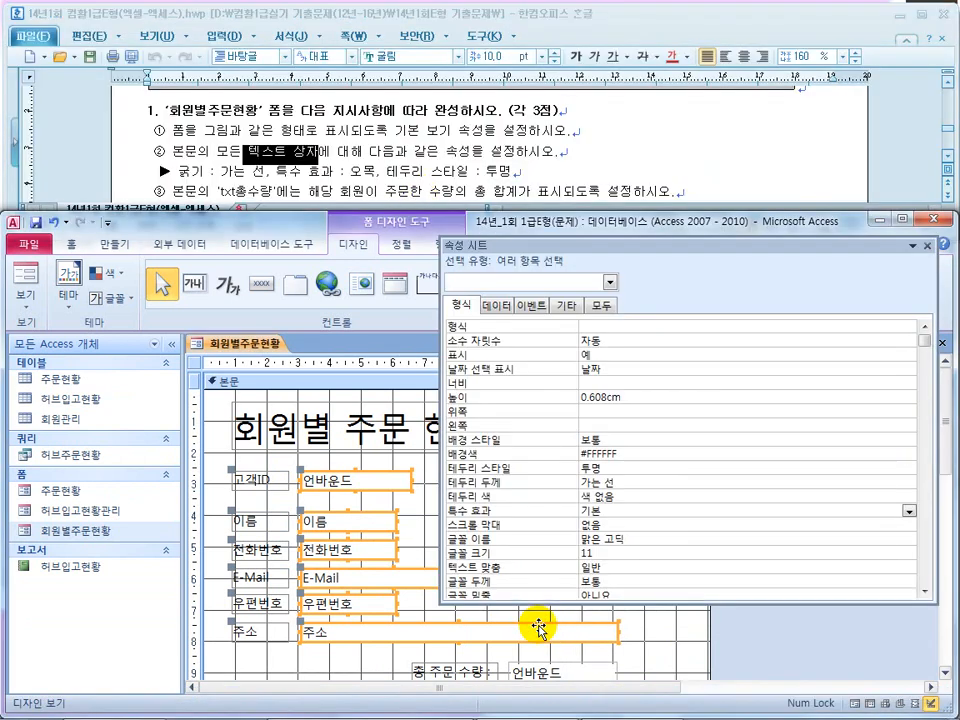
{"action": "left_click", "coordinate": [627, 508]}
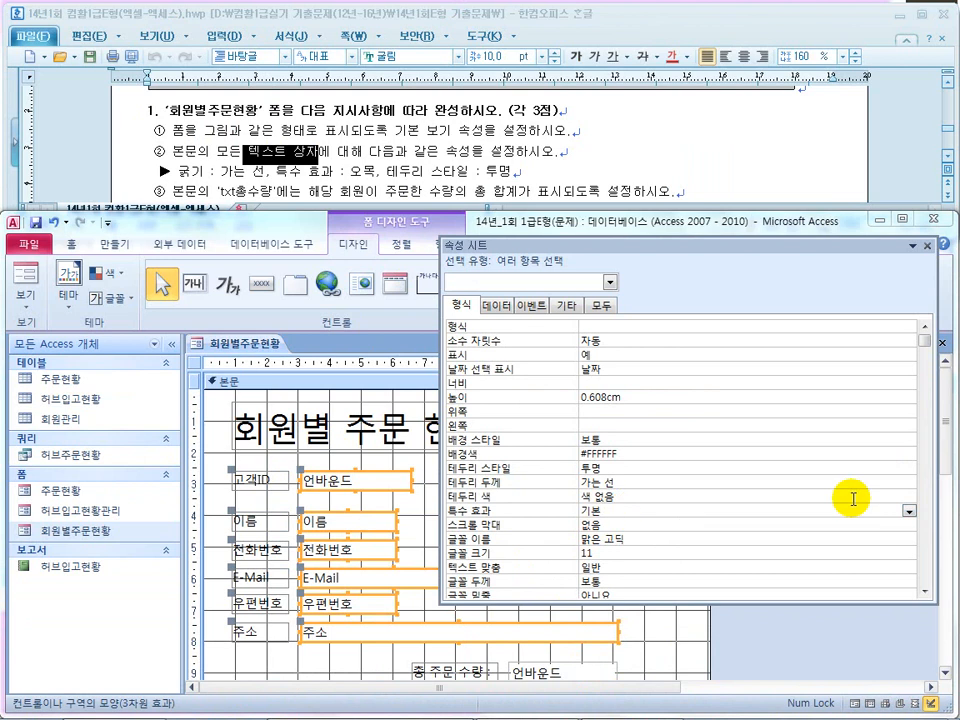
{"action": "left_click", "coordinate": [908, 511]}
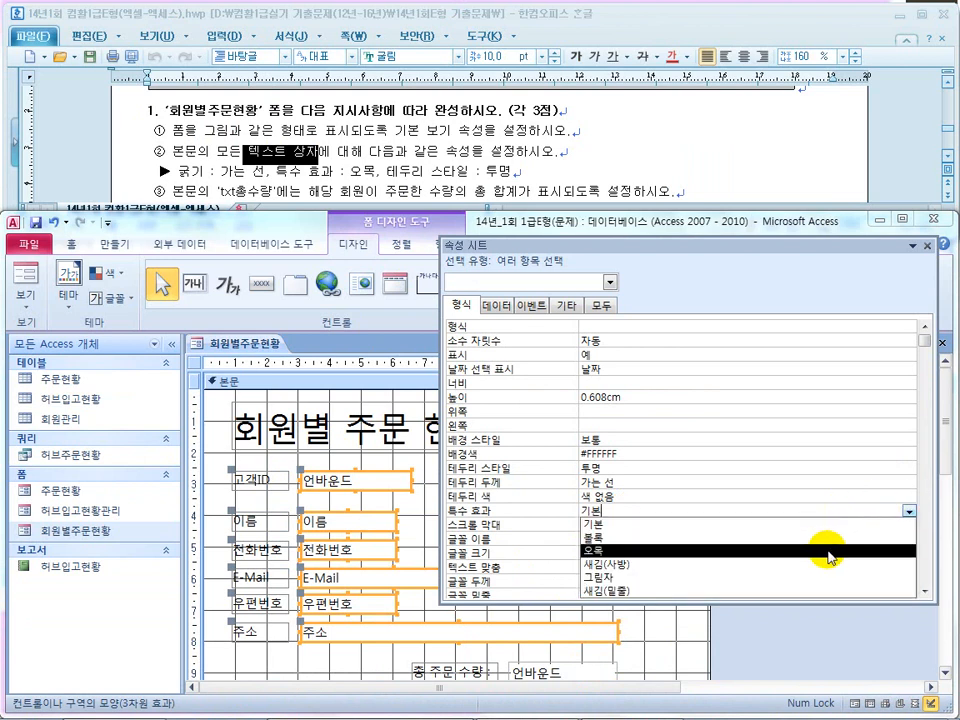
{"action": "left_click", "coordinate": [829, 552]}
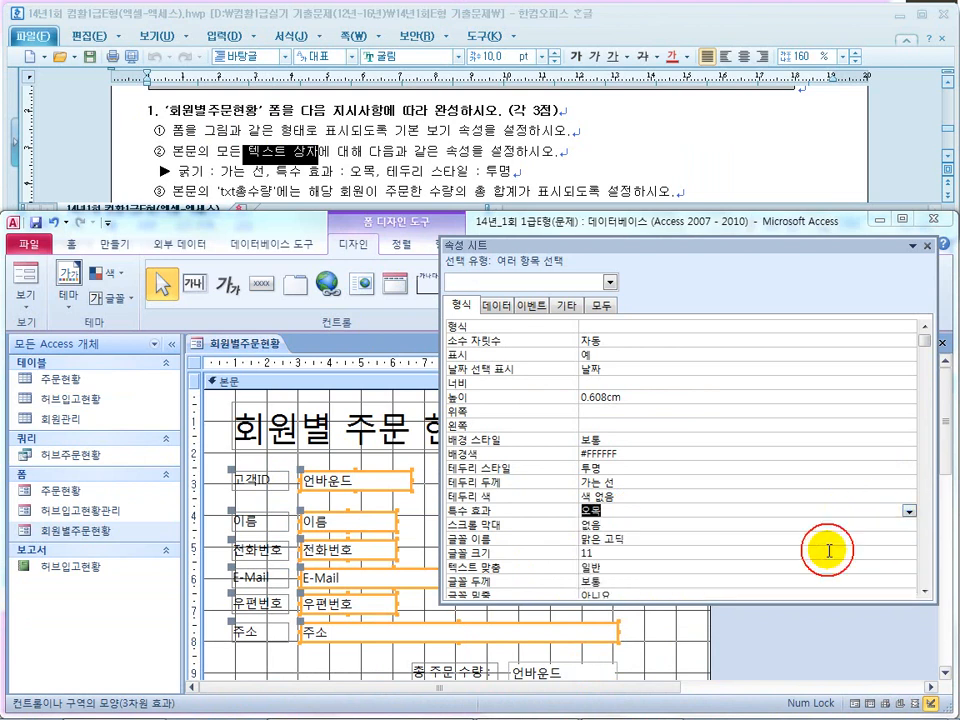
Recheck the selected text boxes' border style and read the exam document's instructions for item ③ on 'txt총수량'
{"action": "left_click", "coordinate": [636, 478]}
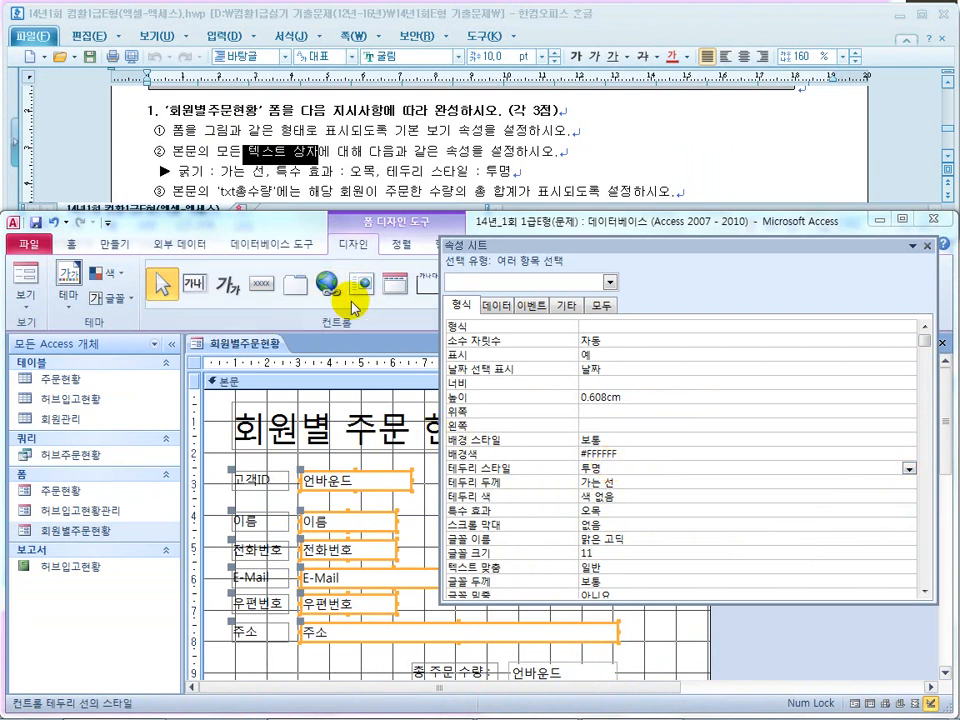
{"action": "left_click", "coordinate": [383, 152]}
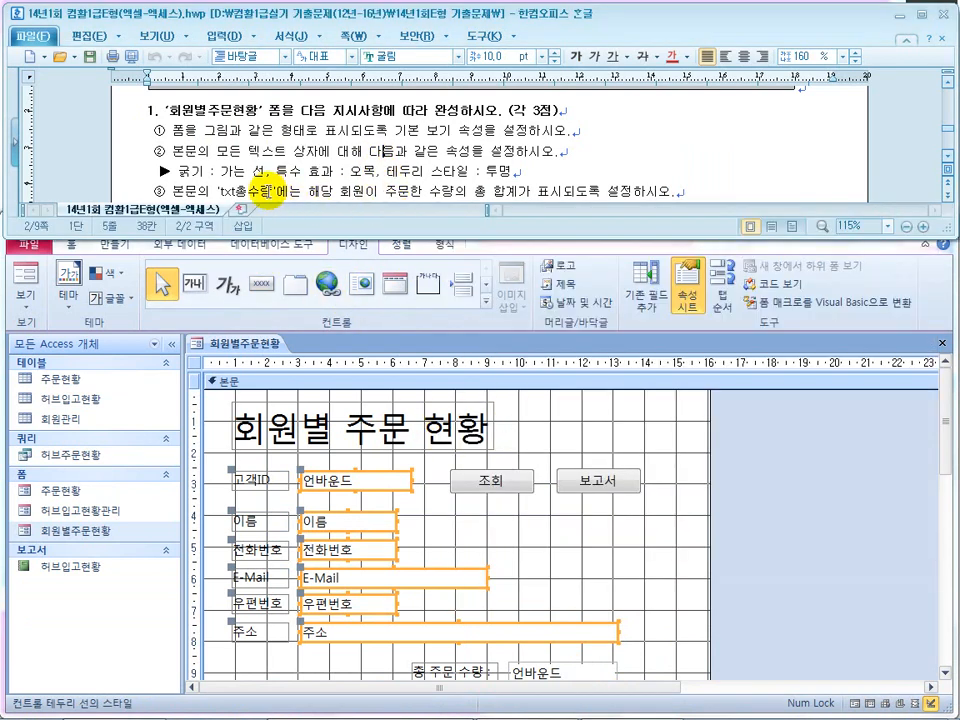
{"action": "scroll", "coordinate": [268, 190], "scroll_direction": "down", "scroll_amount": 1}
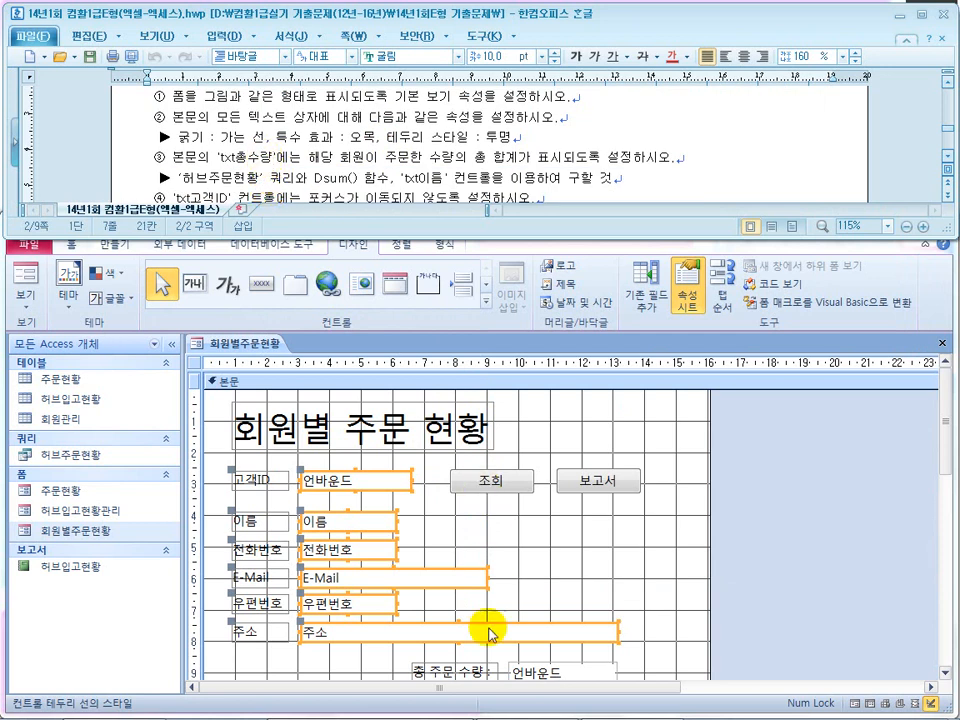
Select the txt총수량 text box beside the 총 주문 수량 label and show all its properties, checking its name
{"action": "left_click", "coordinate": [561, 583]}
{"action": "left_click", "coordinate": [370, 573]}
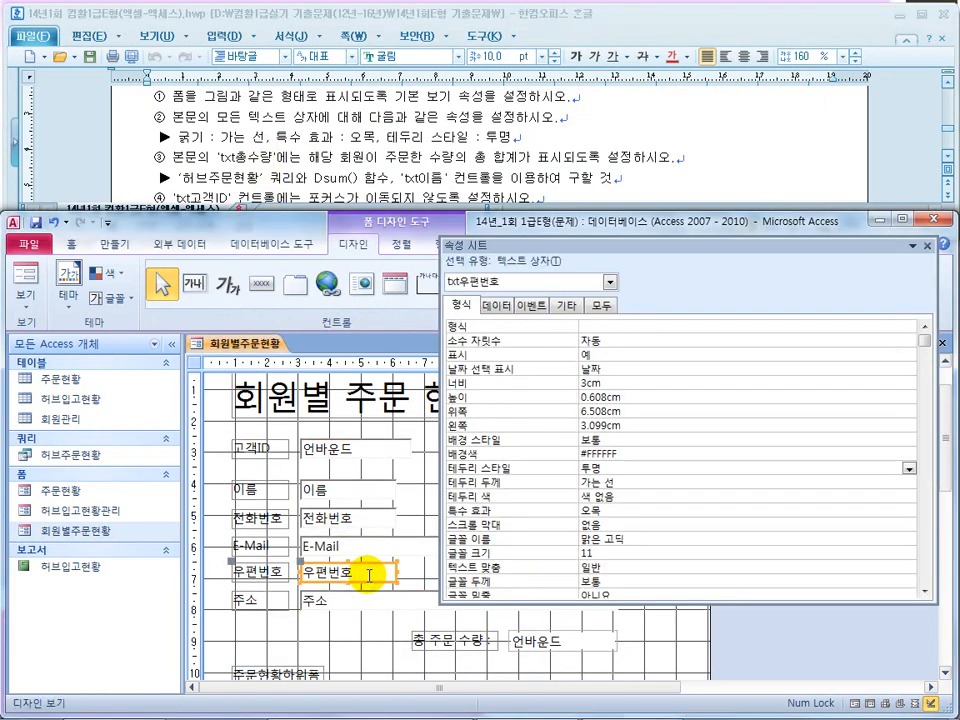
{"action": "left_click", "coordinate": [540, 638]}
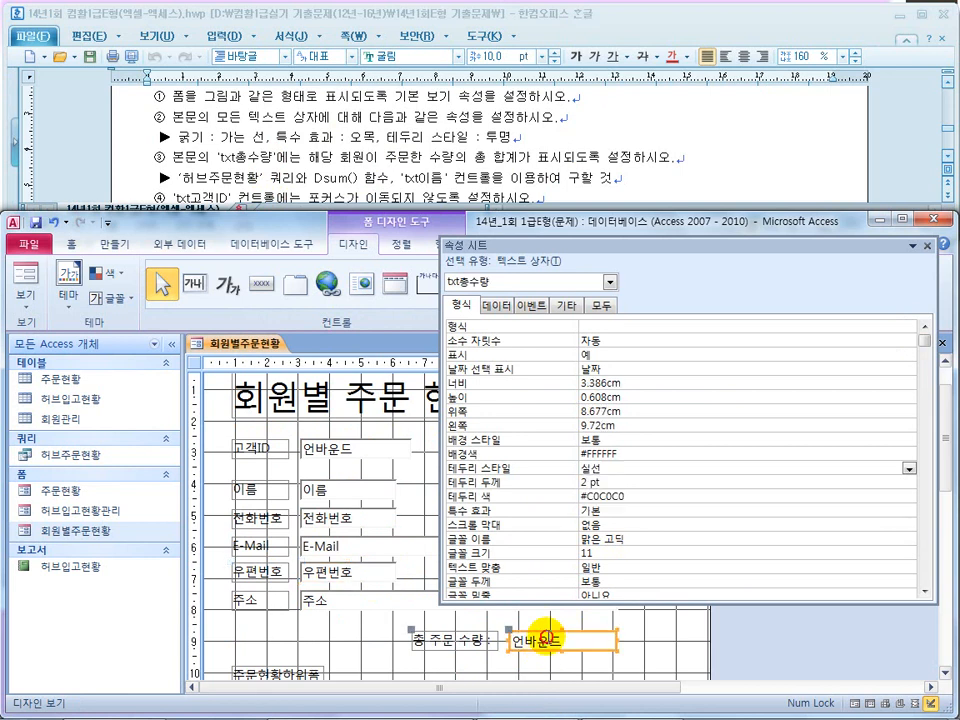
{"action": "left_click", "coordinate": [600, 305]}
{"action": "left_click_drag", "start_coordinate": [624, 327], "coordinate": [554, 325]}
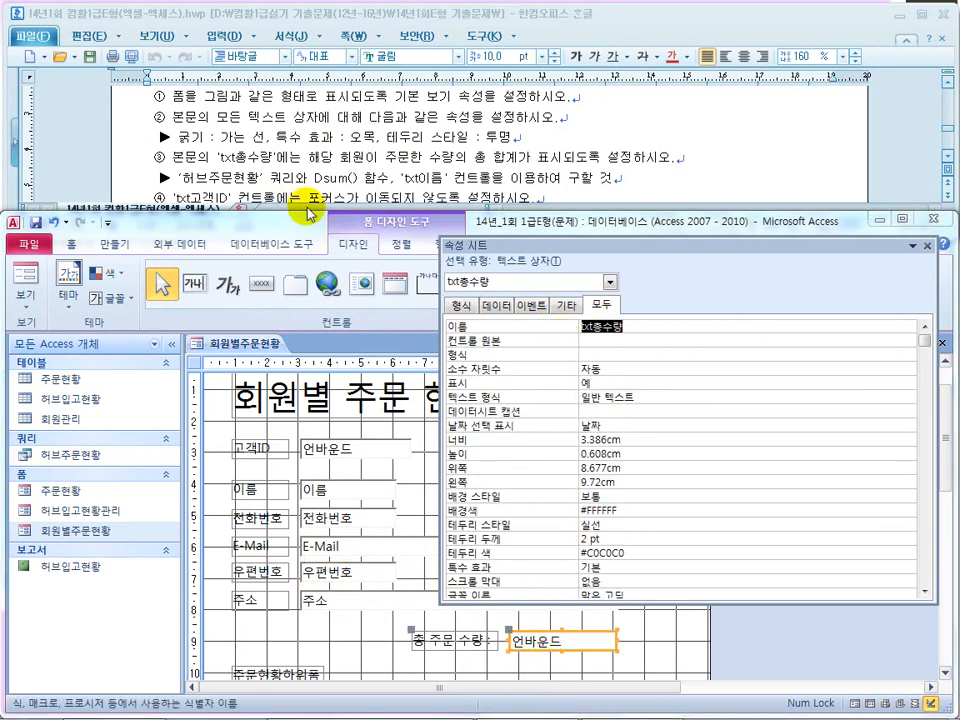
Highlight Dsum() in the exam instructions, switch to the PowerPoint slide show and advance to the slide explaining the 'txt총수량' item
{"action": "left_click_drag", "start_coordinate": [349, 178], "coordinate": [308, 181]}
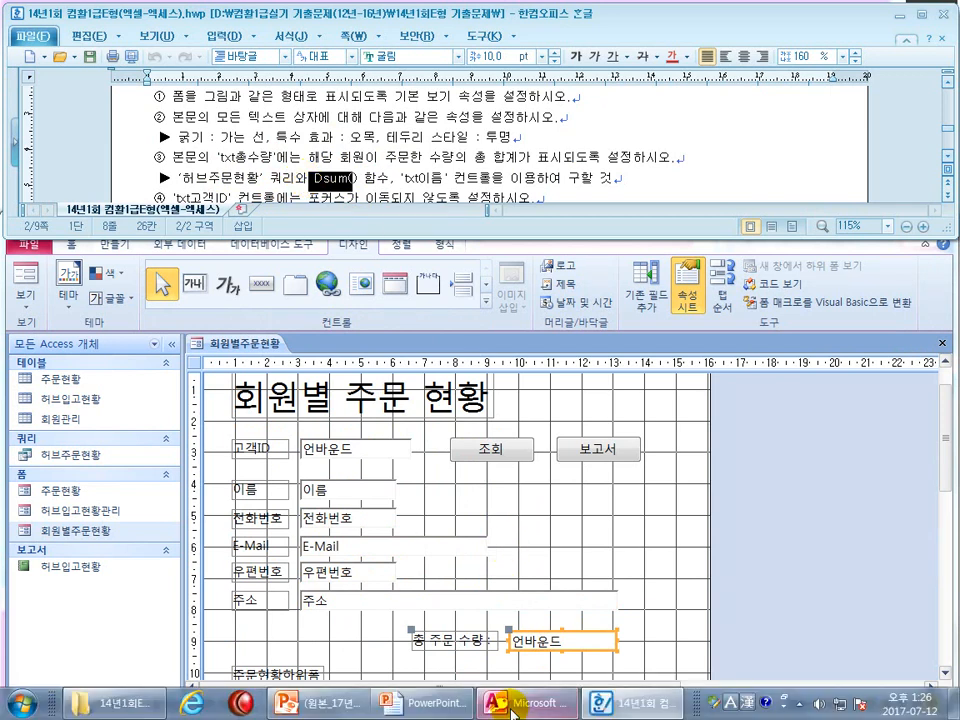
{"action": "mouse_move", "coordinate": [552, 704]}
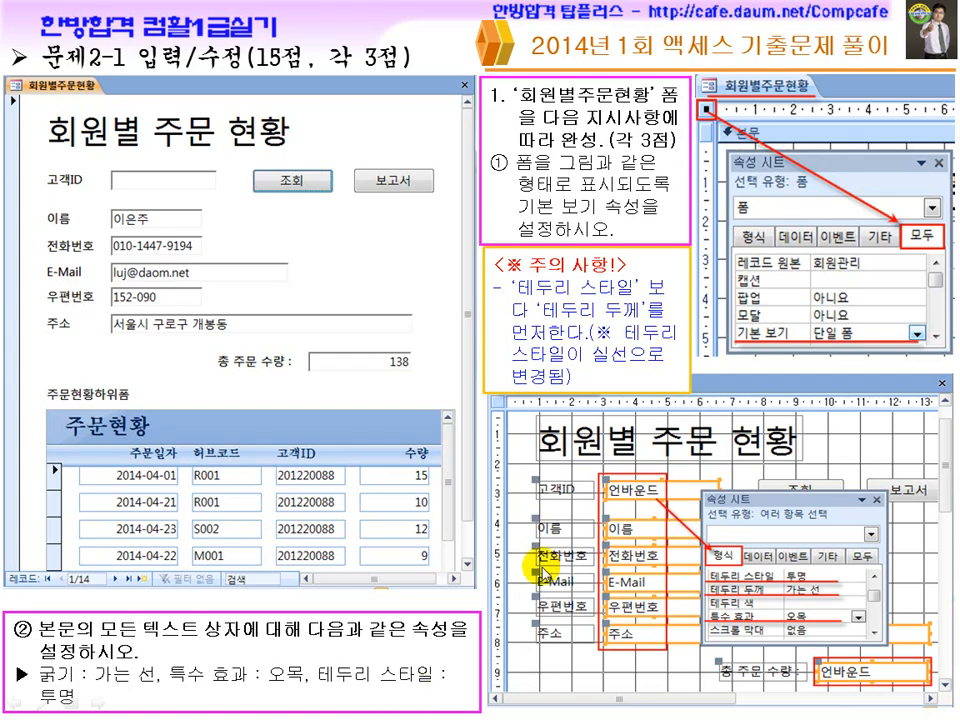
{"action": "left_click", "coordinate": [515, 612]}
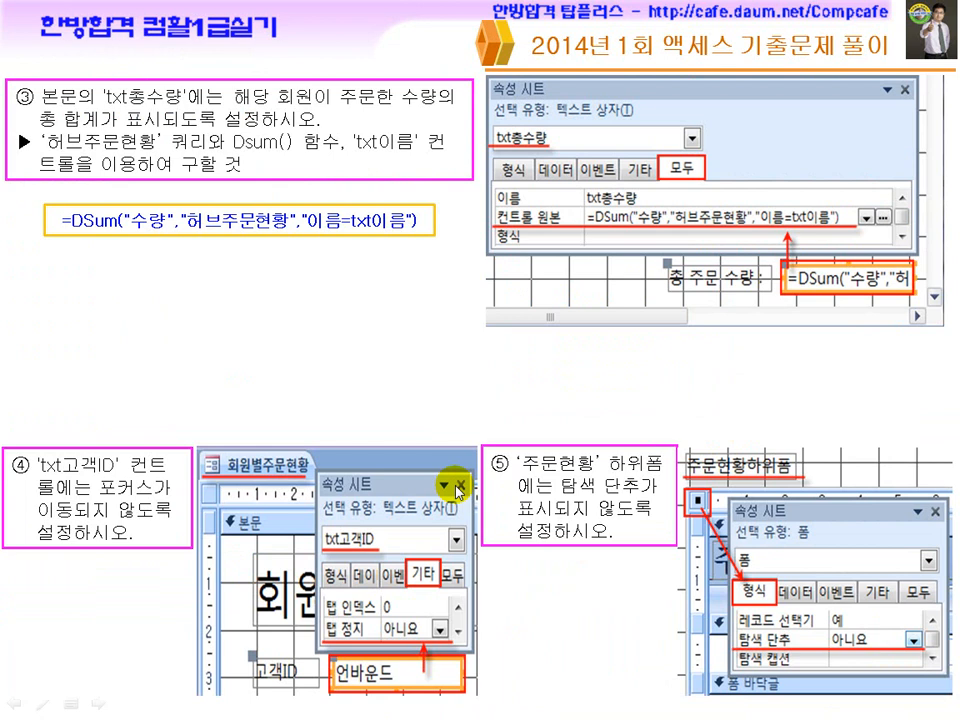